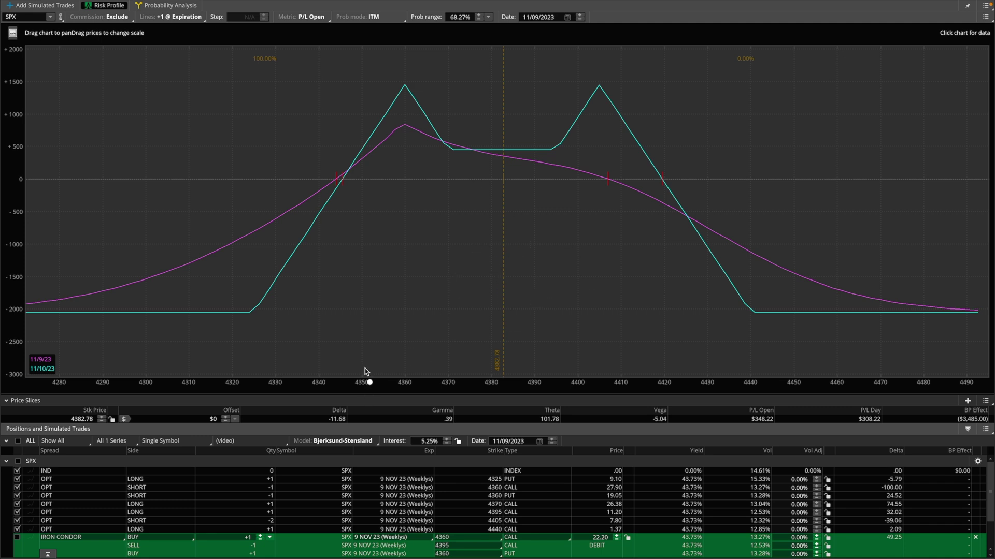
View the risk profile with only the simulated butterfly enabled and with only the simulated iron condor enabled, and leave both trades disabled
scroll(376, 510, down, 2)
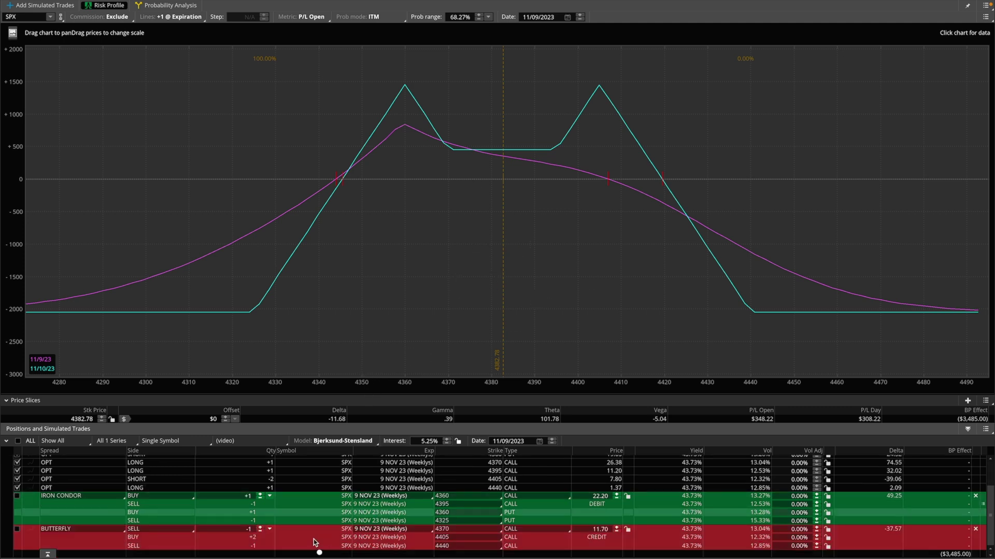
drag(126, 480, 91, 481)
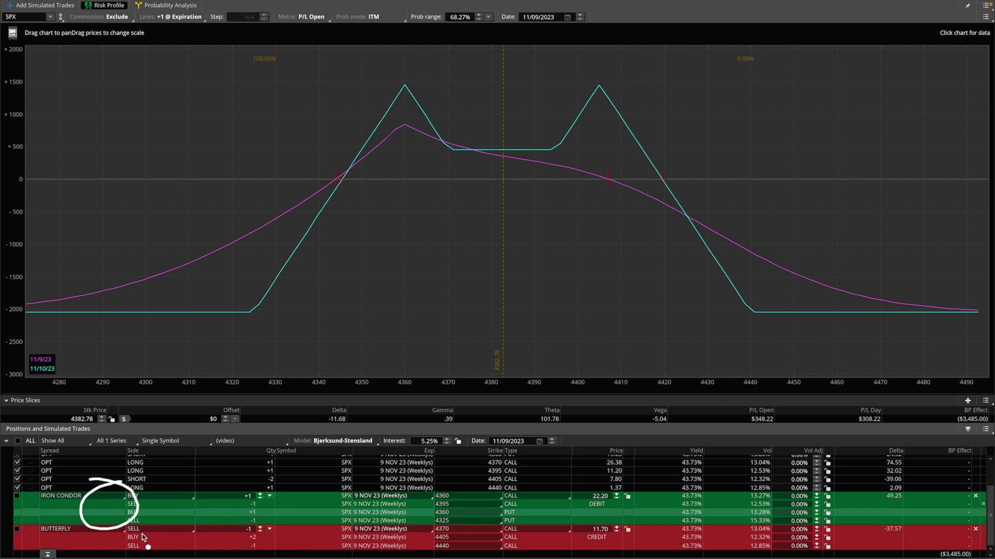
drag(144, 537, 147, 540)
key(Escape)
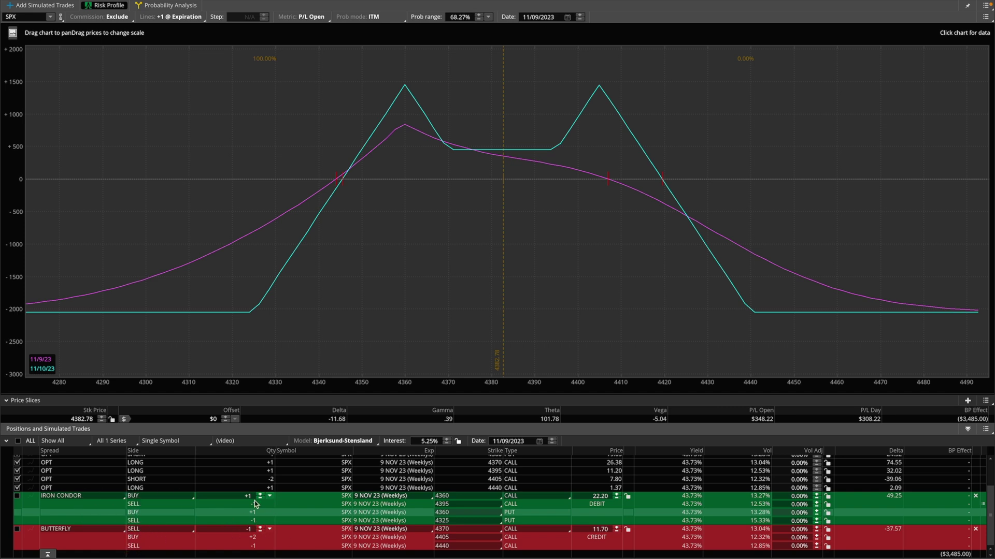
click(17, 529)
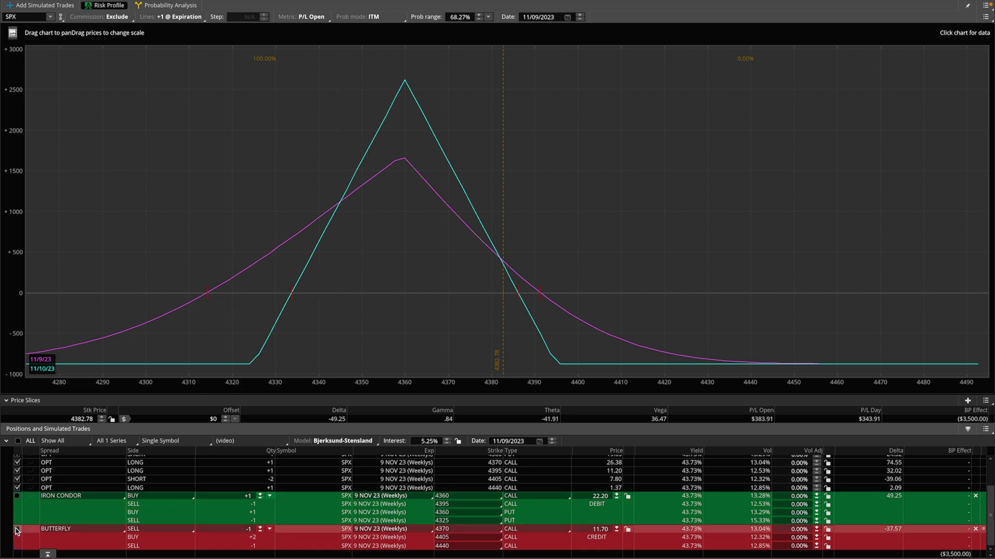
click(16, 530)
click(17, 496)
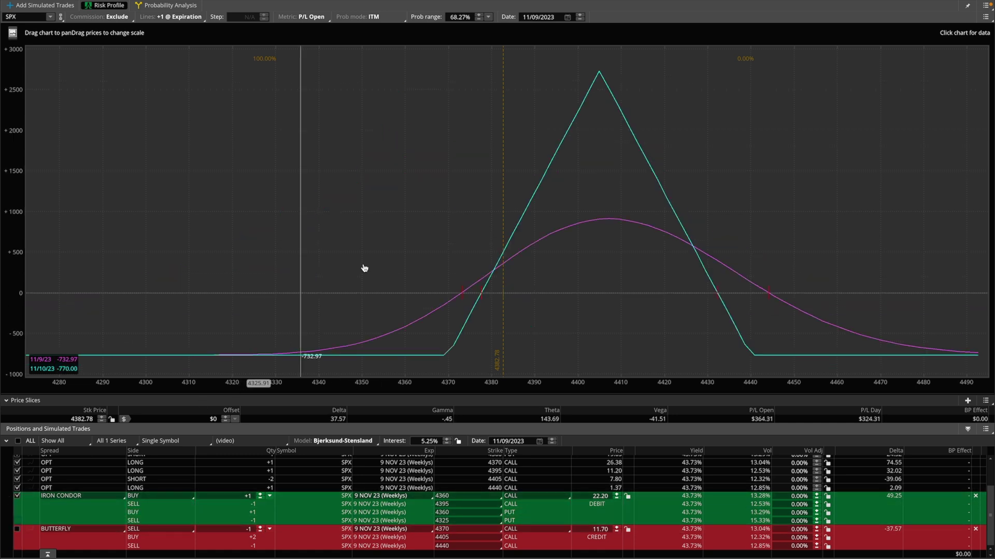
click(17, 498)
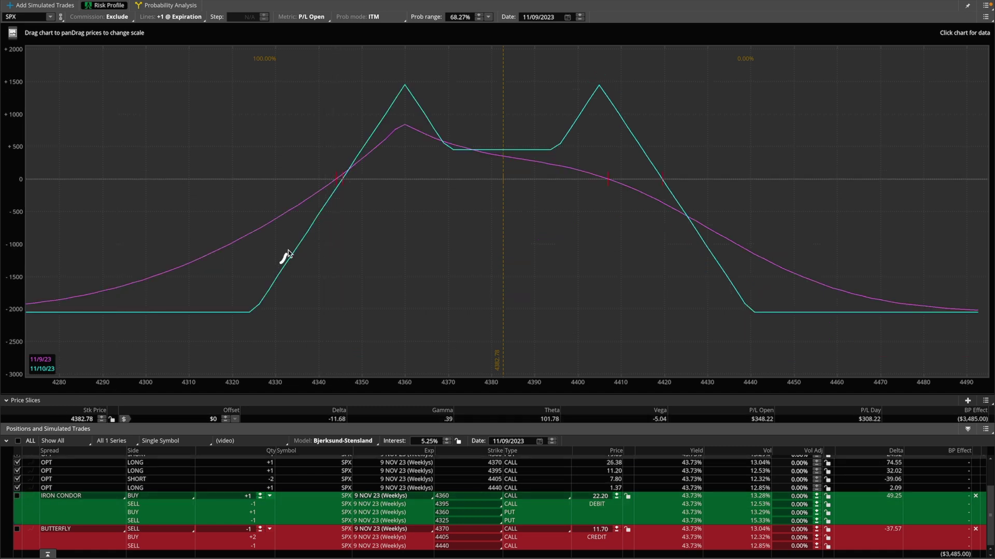
Examine the combined SPX position's risk curves, leg quantities and open profit, with the price slice moved to about 4392
mouse_move(288, 251)
mouse_down()
mouse_move(406, 93)
mouse_move(484, 160)
mouse_move(647, 164)
mouse_move(710, 254)
mouse_up()
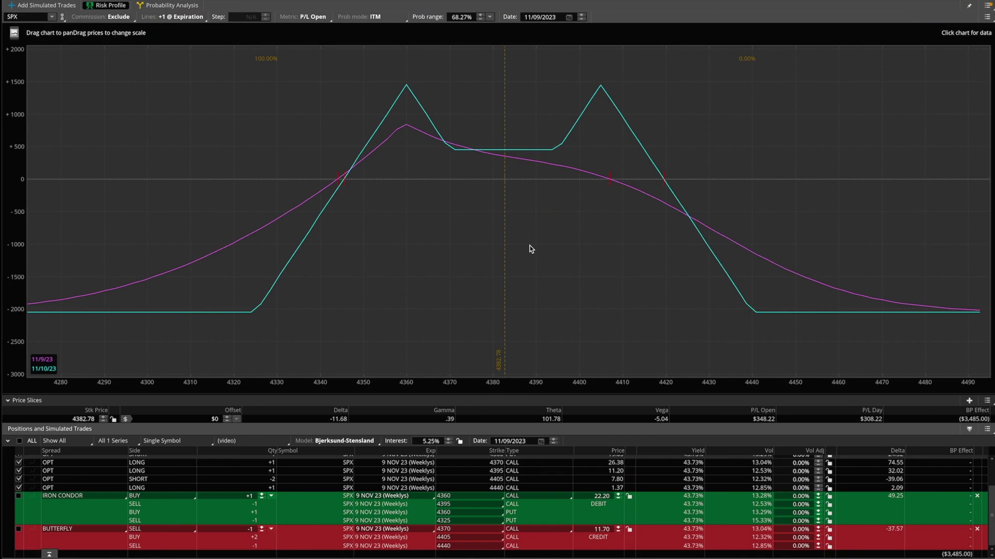
click(470, 248)
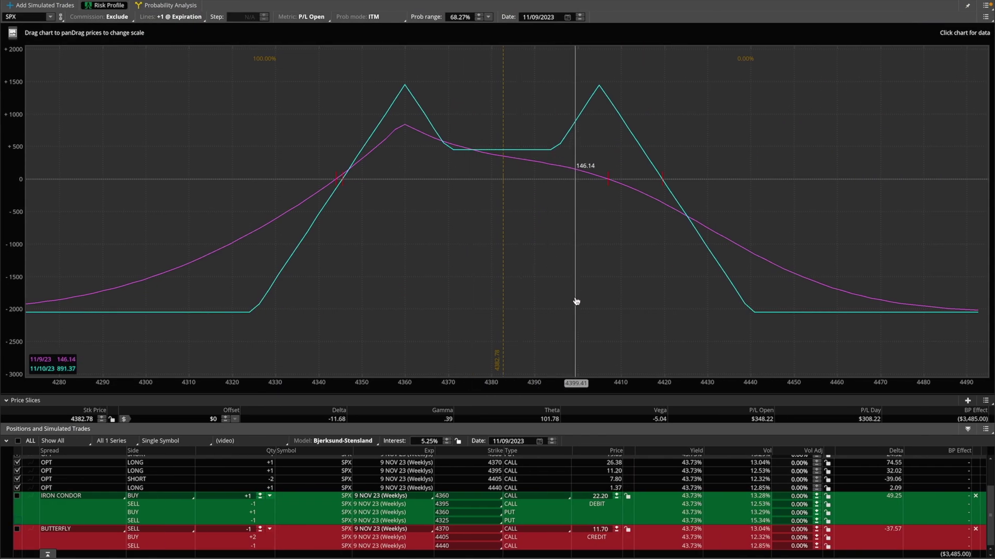
click(310, 232)
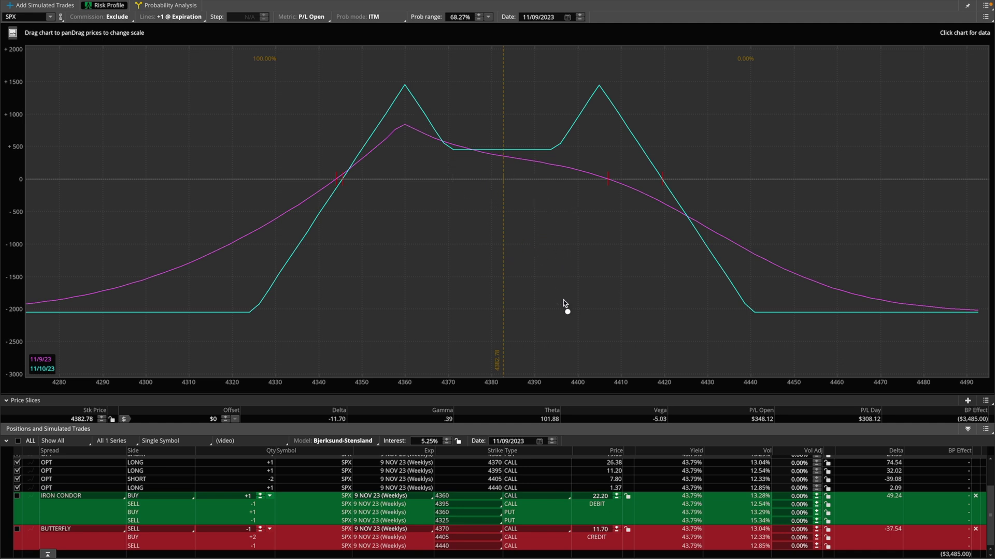
scroll(289, 479, up, 3)
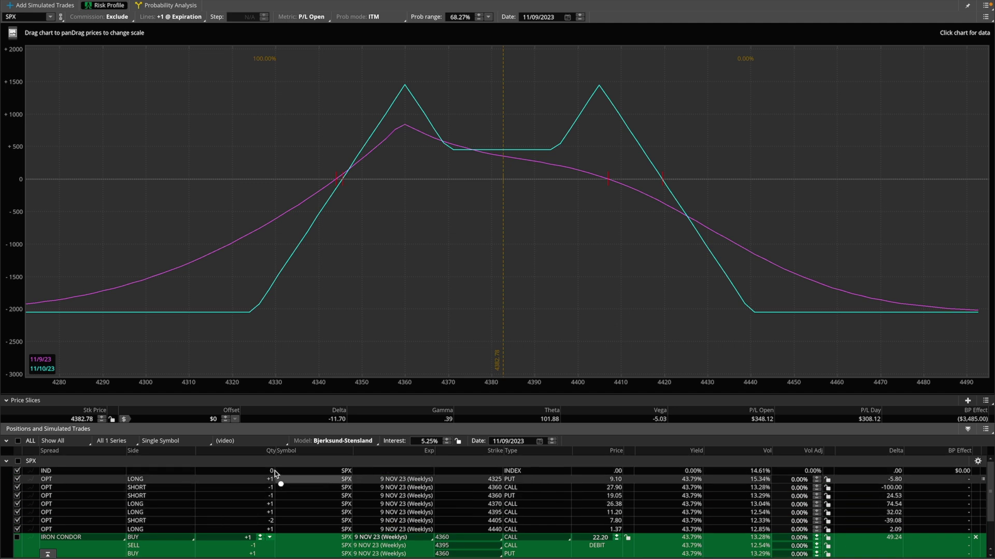
mouse_move(274, 471)
mouse_down()
mouse_move(250, 502)
mouse_move(279, 455)
mouse_up()
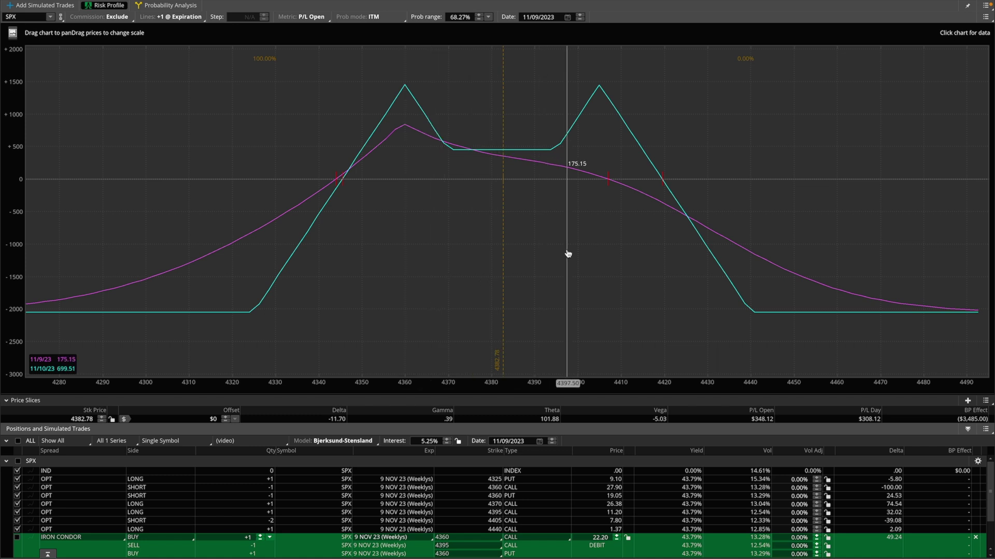
mouse_move(760, 399)
mouse_down()
mouse_move(783, 398)
mouse_move(754, 400)
mouse_up()
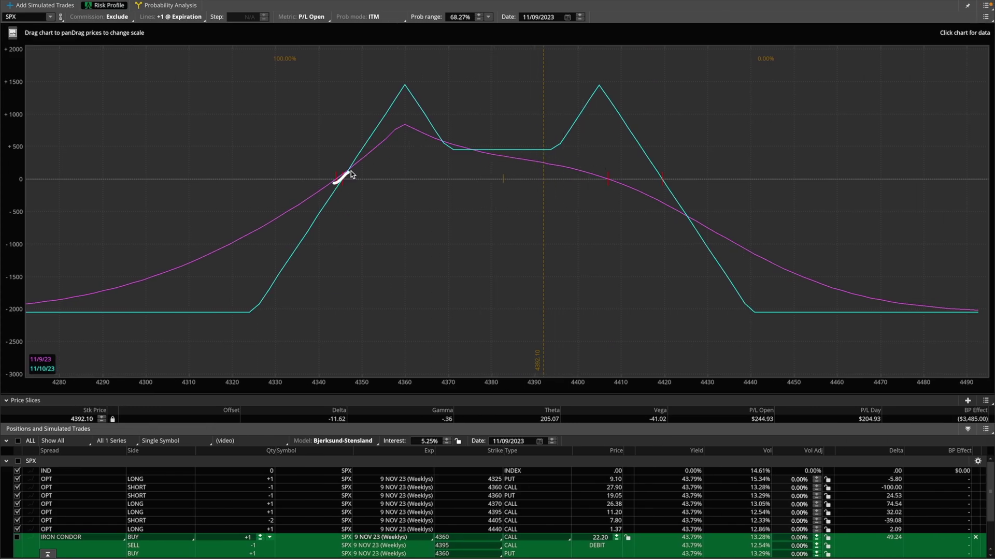
mouse_move(350, 171)
mouse_down()
mouse_move(413, 125)
mouse_move(617, 182)
mouse_move(511, 133)
mouse_move(530, 158)
mouse_up()
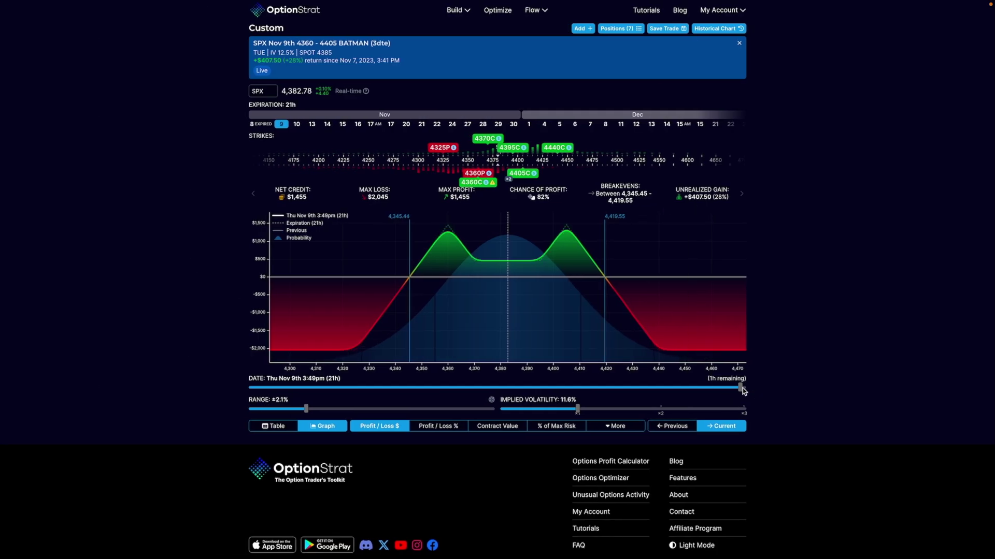
Move the SPX Batman trade's evaluation date back to now and sweep it forward again to compare the profit curves
drag(740, 388, 250, 388)
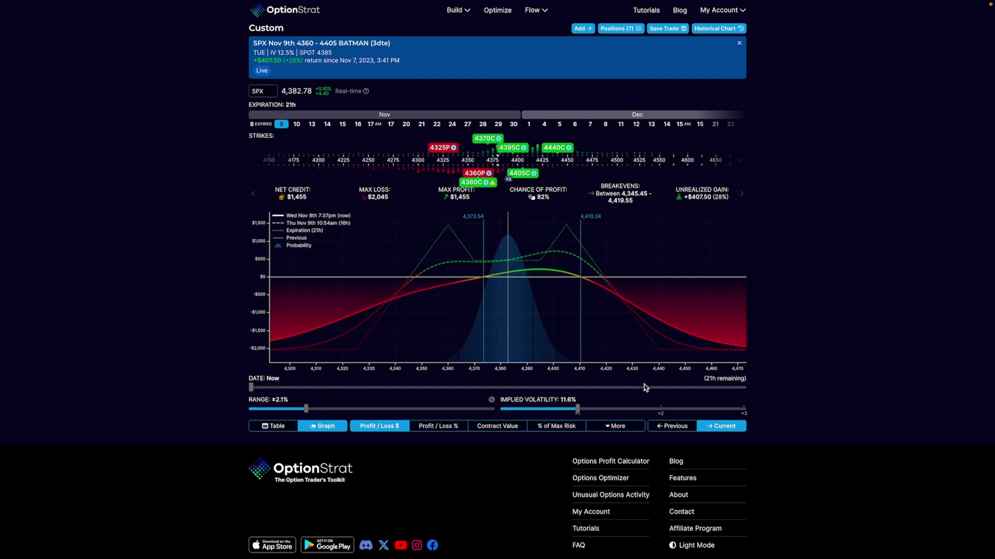
drag(558, 386, 822, 357)
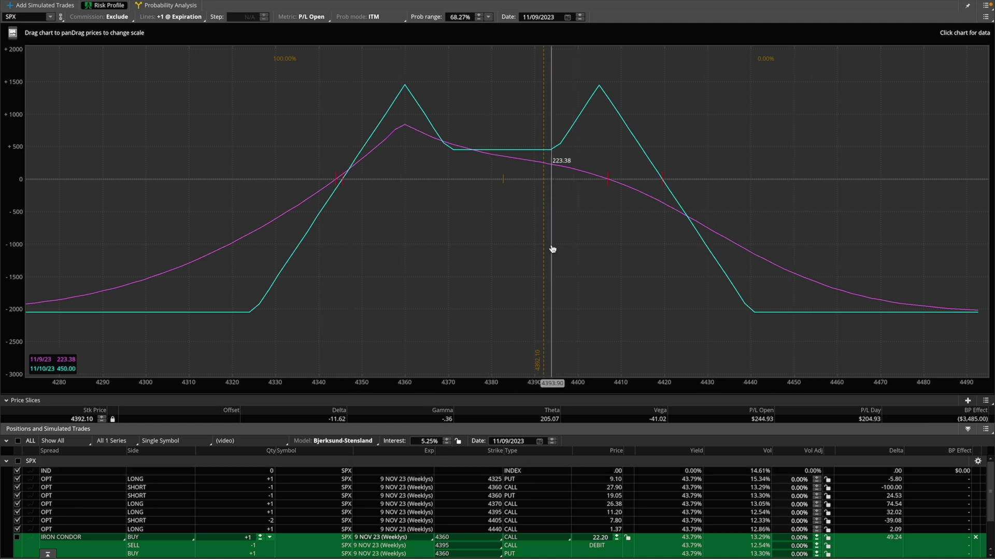
Switch to Discord, examine the SPX 4325/4360/4395 Iron Butterfly screenshot in the option-spreads channel at full size, and close it
key(ctrl+Right)
key(ctrl+Right)
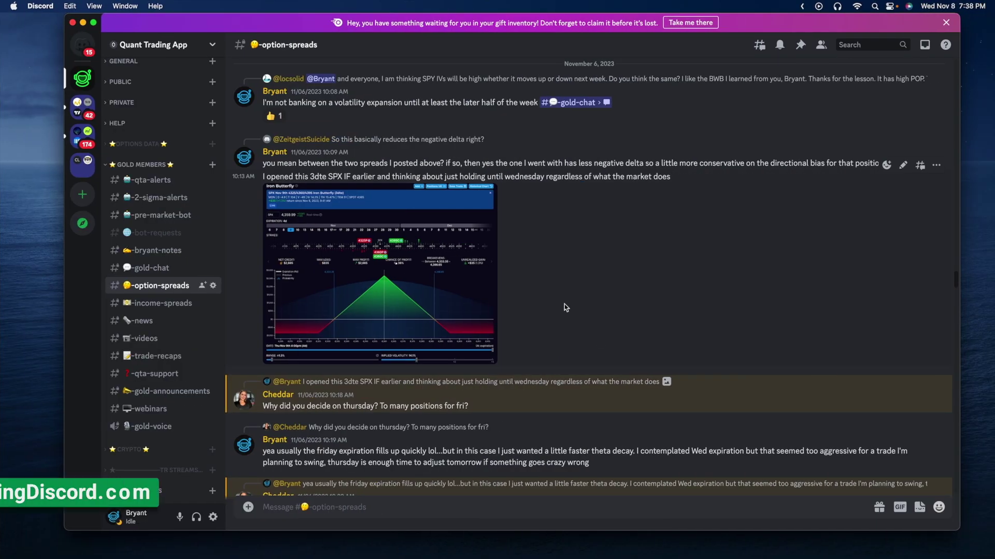
click(393, 219)
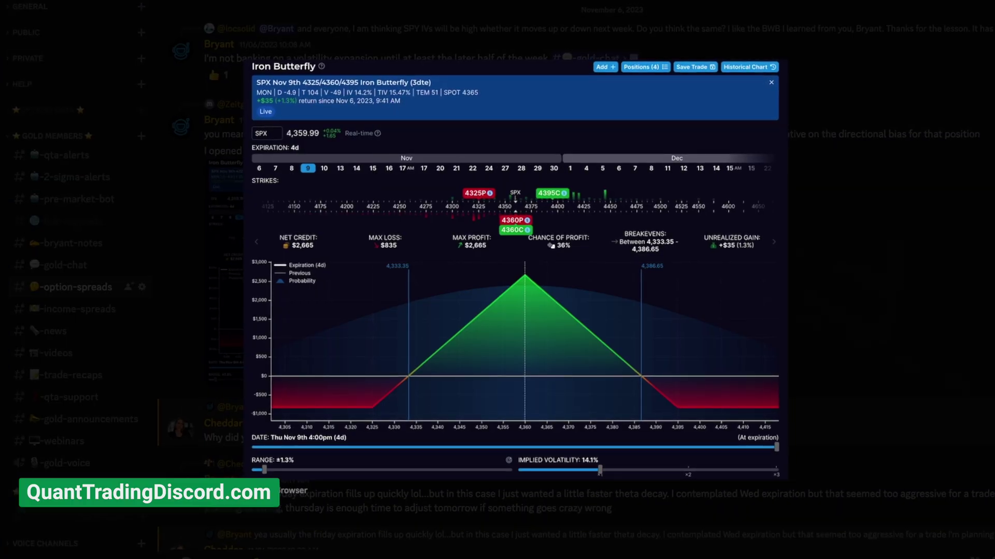
click(951, 294)
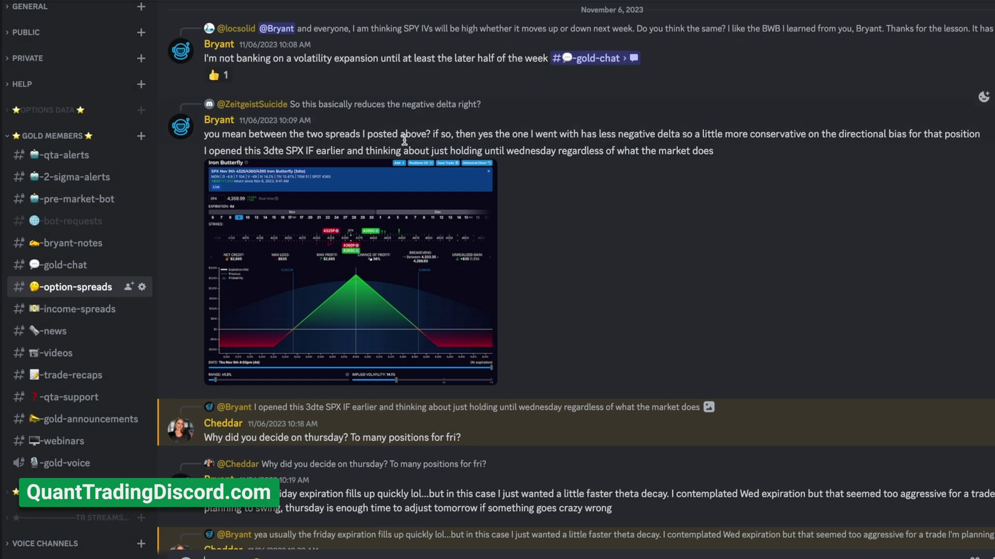
click(402, 257)
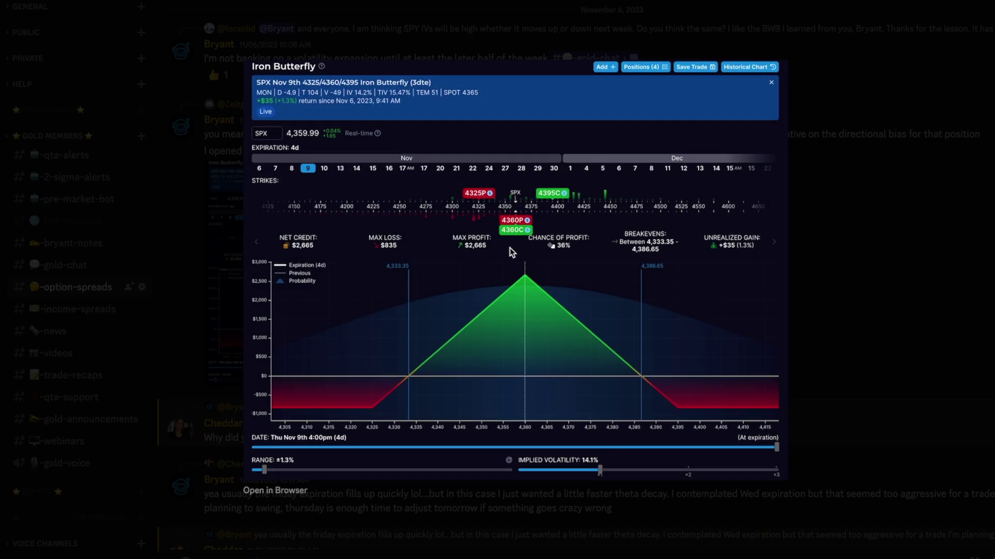
drag(605, 284, 534, 285)
drag(550, 323, 595, 333)
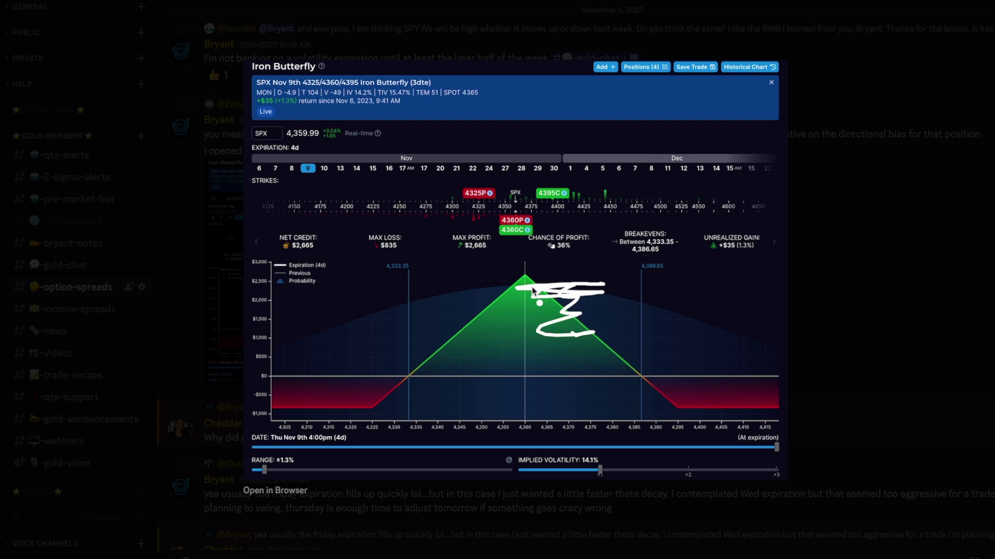
drag(548, 296, 587, 337)
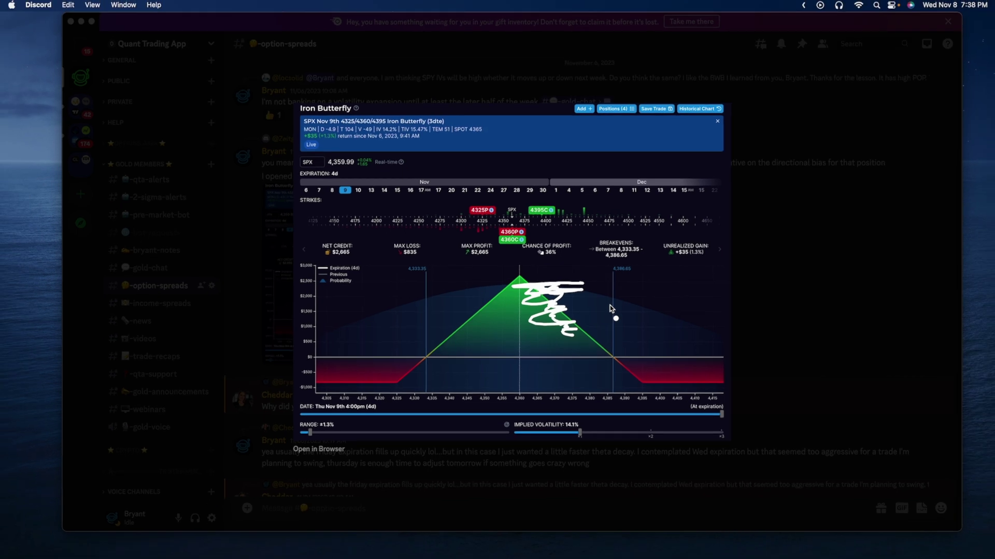
key(Escape)
click(761, 284)
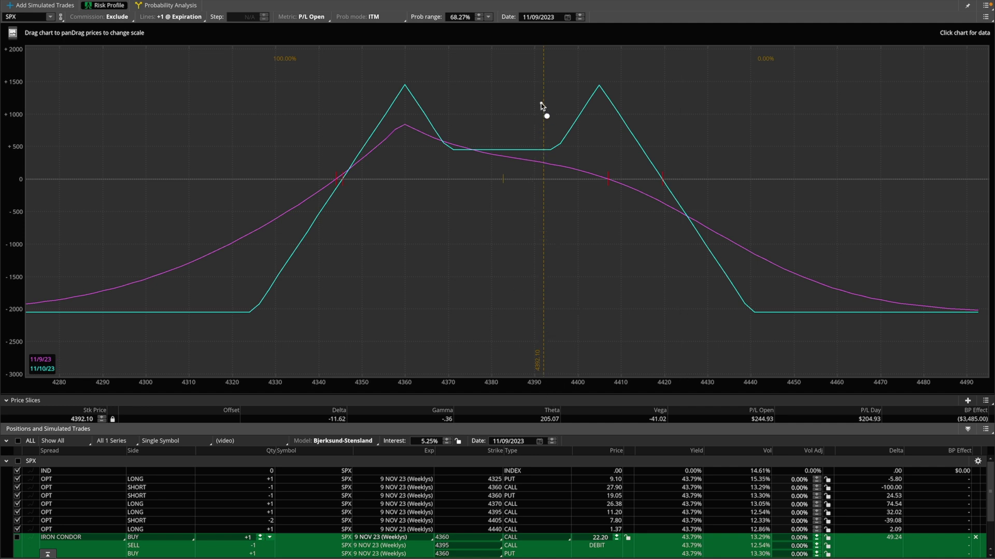
Check the position's open profit or loss at the current price slice and with the slice moved up to about 4440
mouse_move(544, 235)
mouse_down()
mouse_move(543, 362)
mouse_move(564, 352)
mouse_move(525, 325)
mouse_up()
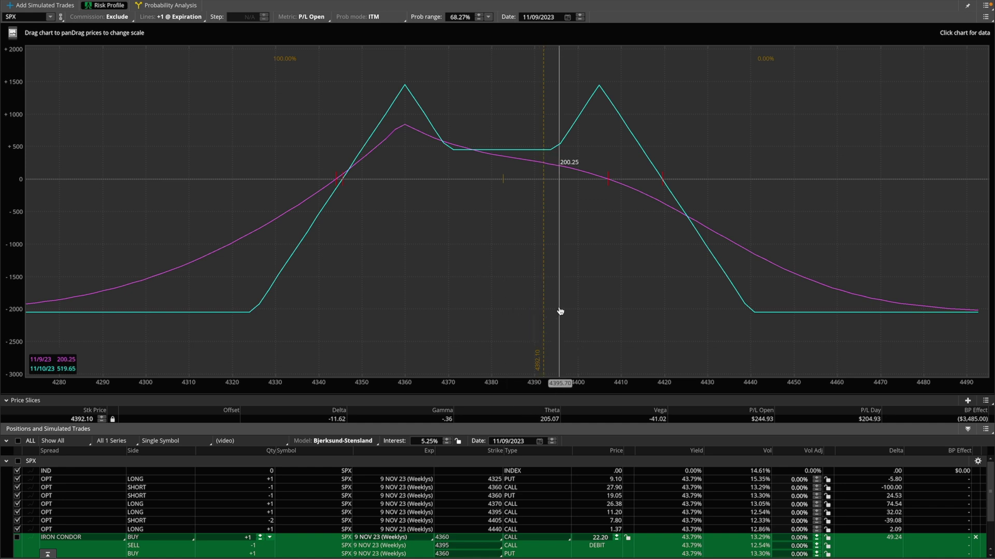
mouse_move(549, 294)
mouse_down()
mouse_move(714, 382)
mouse_move(744, 410)
mouse_up()
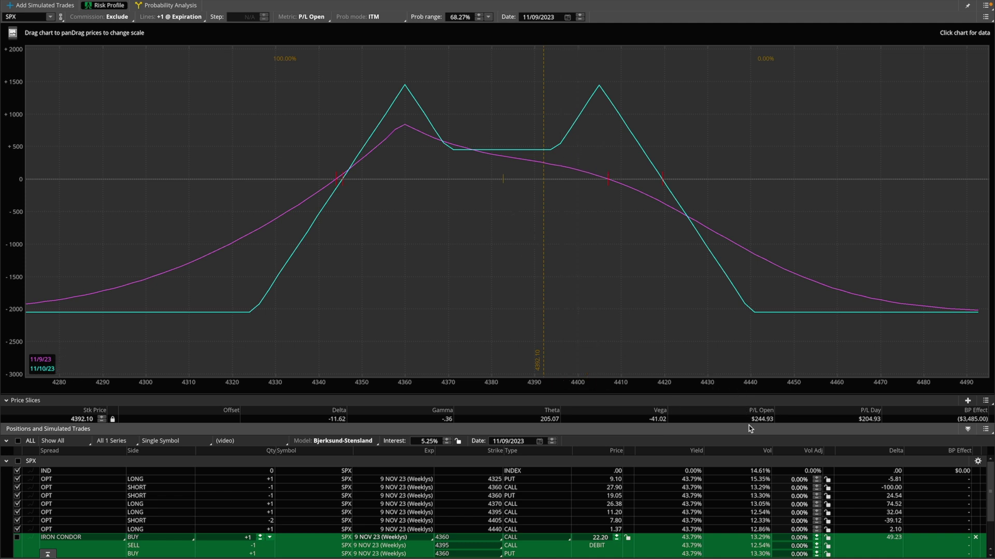
scroll(571, 523, up, 2)
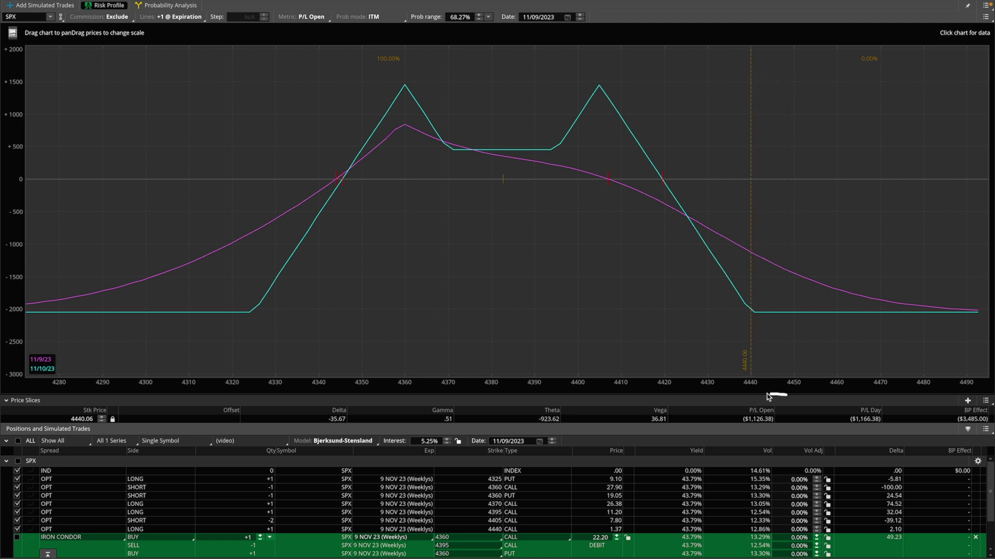
drag(797, 438, 775, 394)
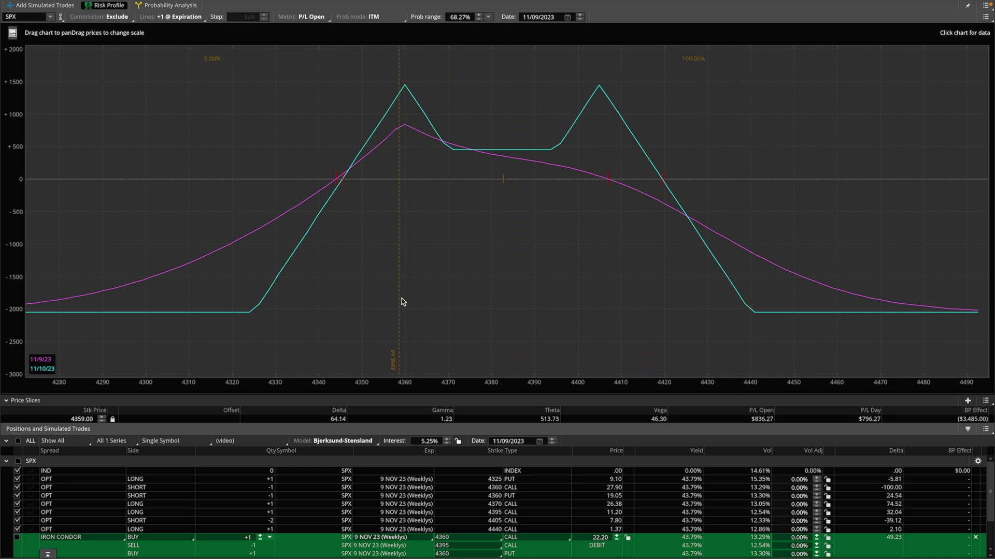
Check the open profit with the price slice at about 4359.60 and 4377.95, and review the position's leg quantities
mouse_move(420, 370)
mouse_down()
mouse_move(390, 387)
mouse_move(416, 372)
mouse_up()
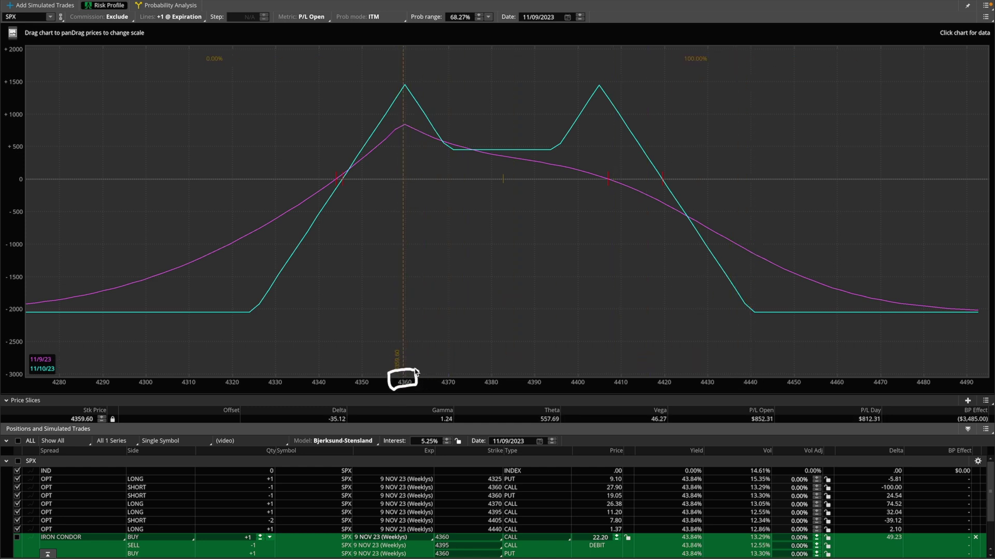
mouse_move(761, 406)
mouse_down()
mouse_move(749, 403)
mouse_move(775, 432)
mouse_move(756, 393)
mouse_up()
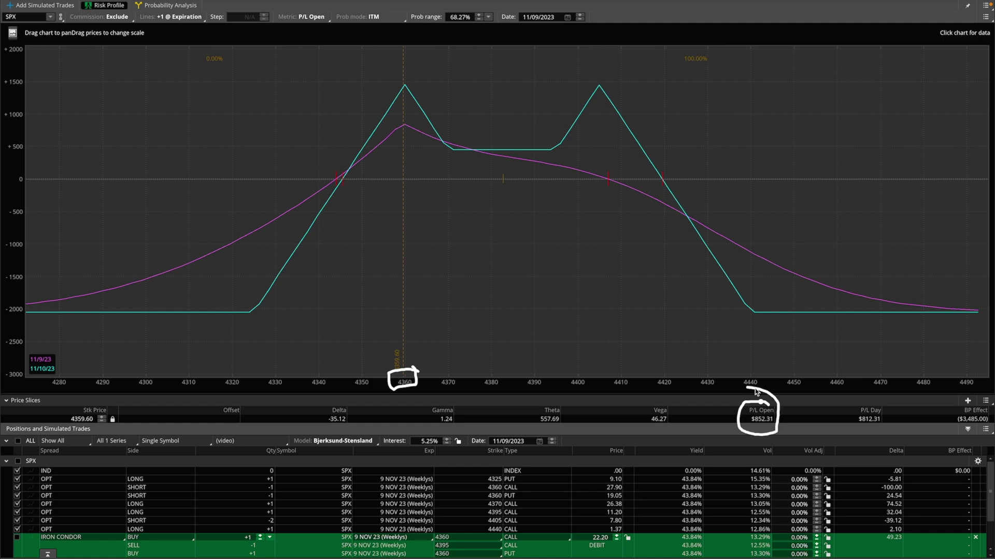
key(Escape)
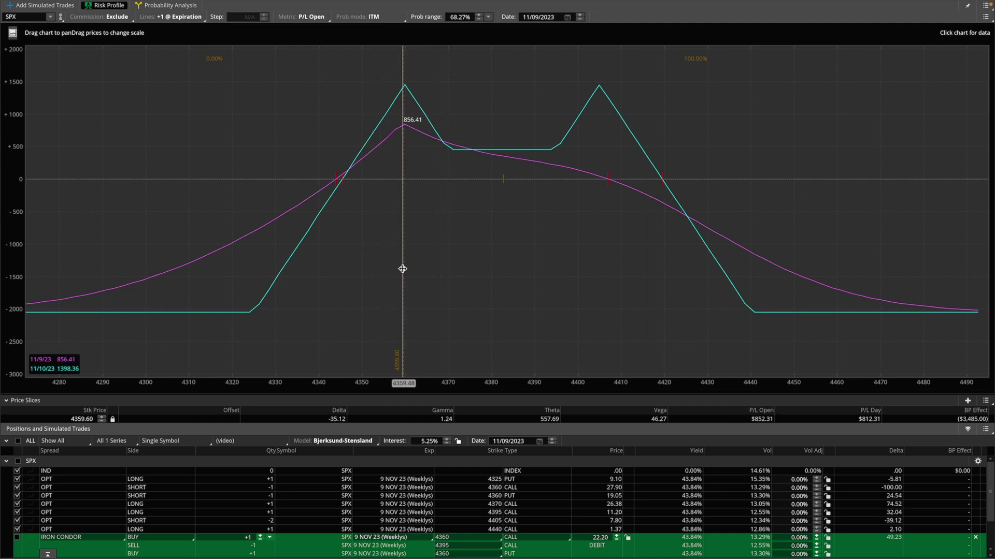
drag(242, 471, 273, 472)
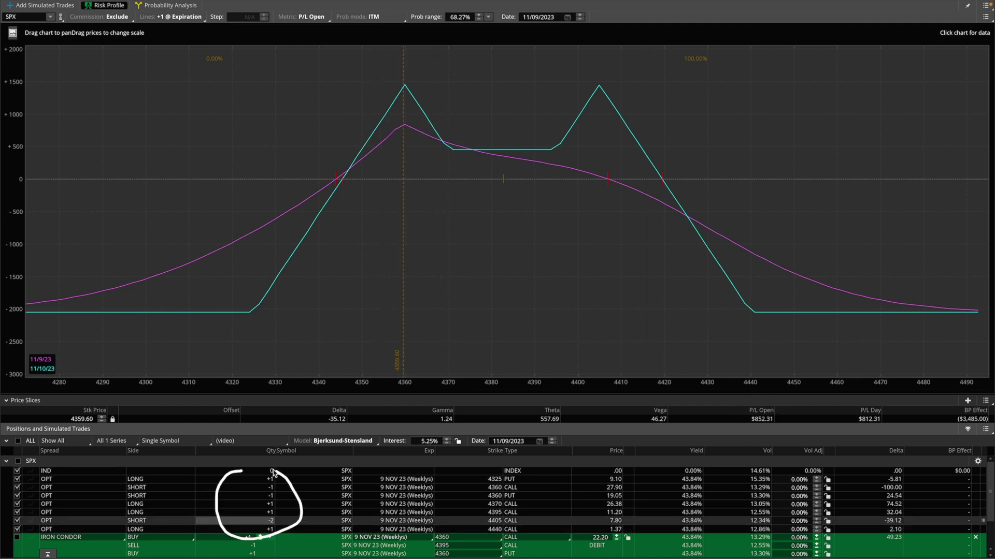
key(Escape)
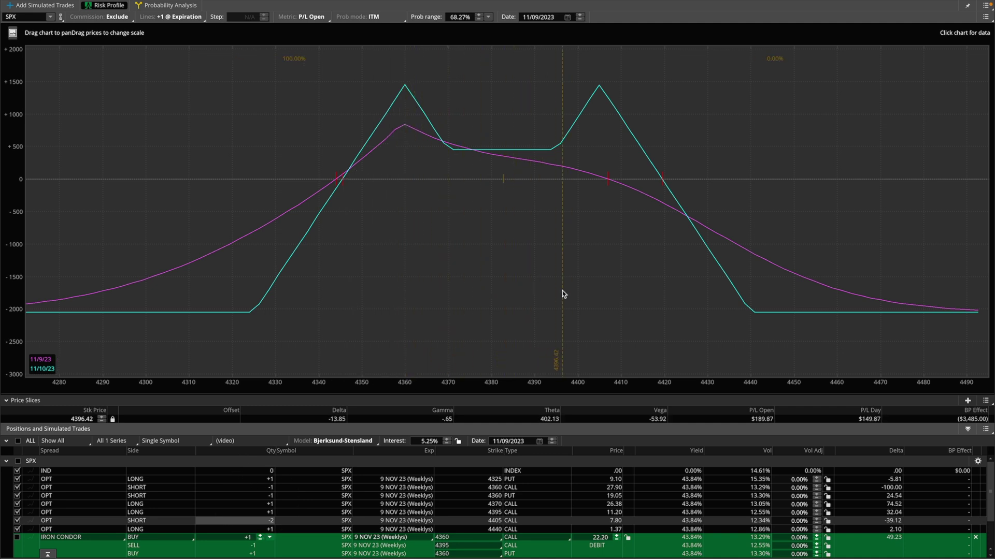
drag(493, 264, 750, 413)
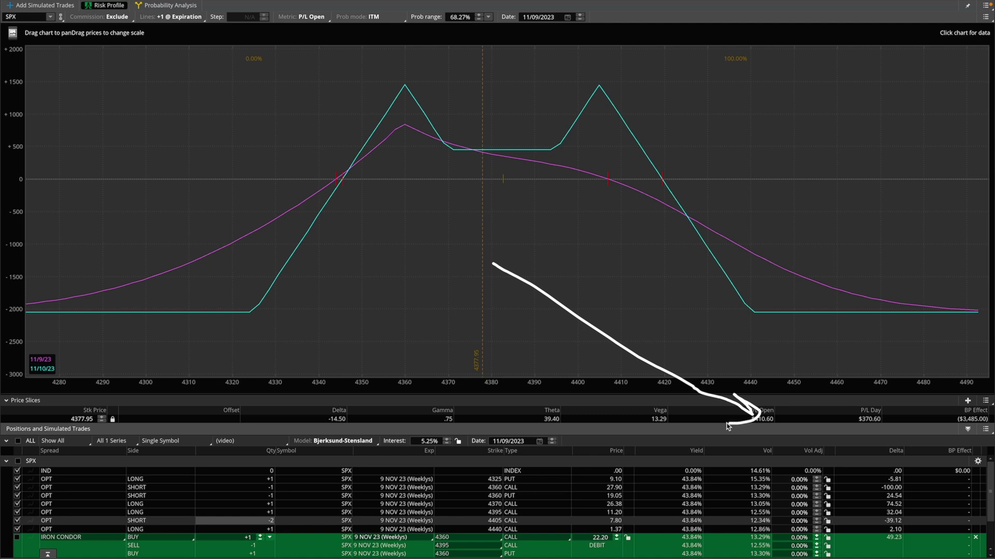
Reset the price slices to their defaults and compress the chart's price scale to span roughly 4200 to 5000
click(984, 401)
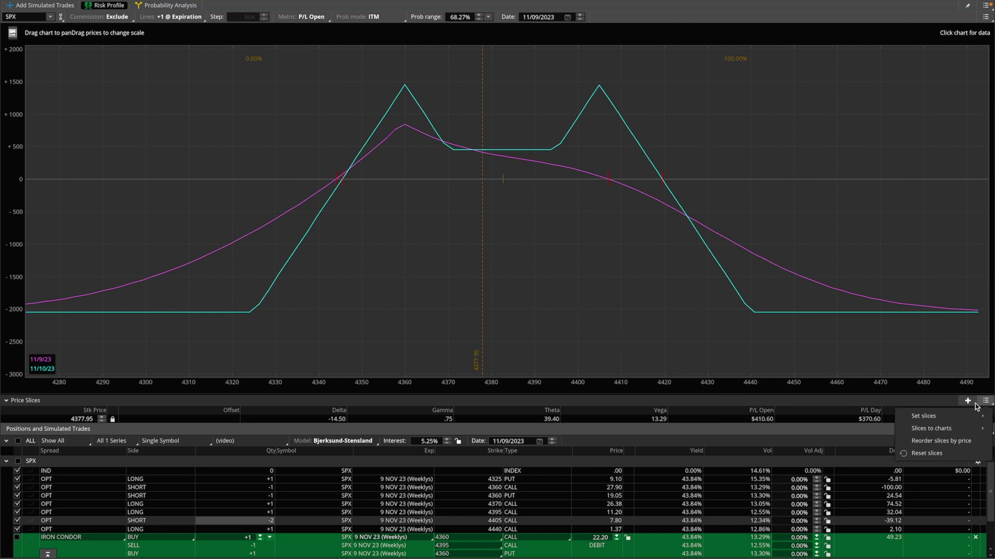
click(928, 454)
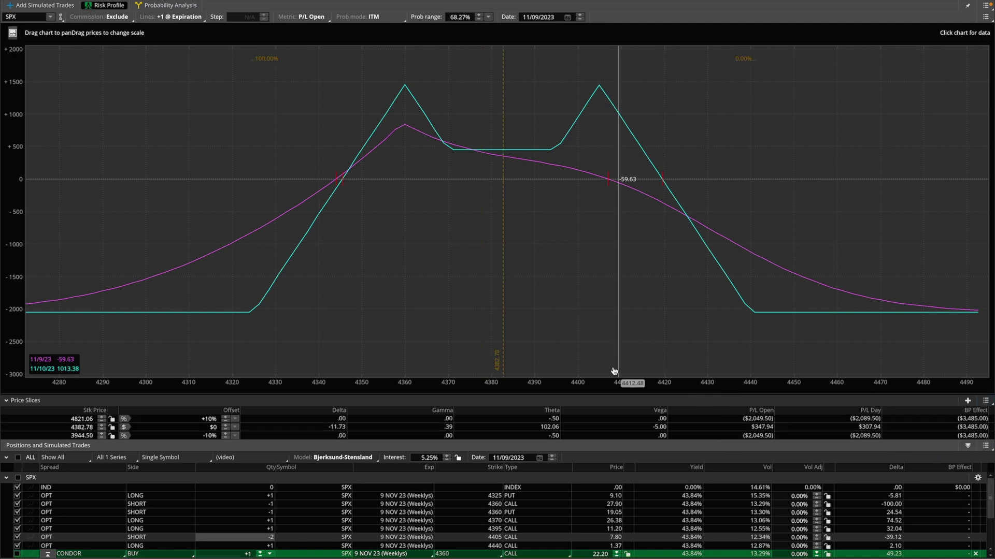
drag(650, 385, 595, 388)
drag(365, 374, 518, 347)
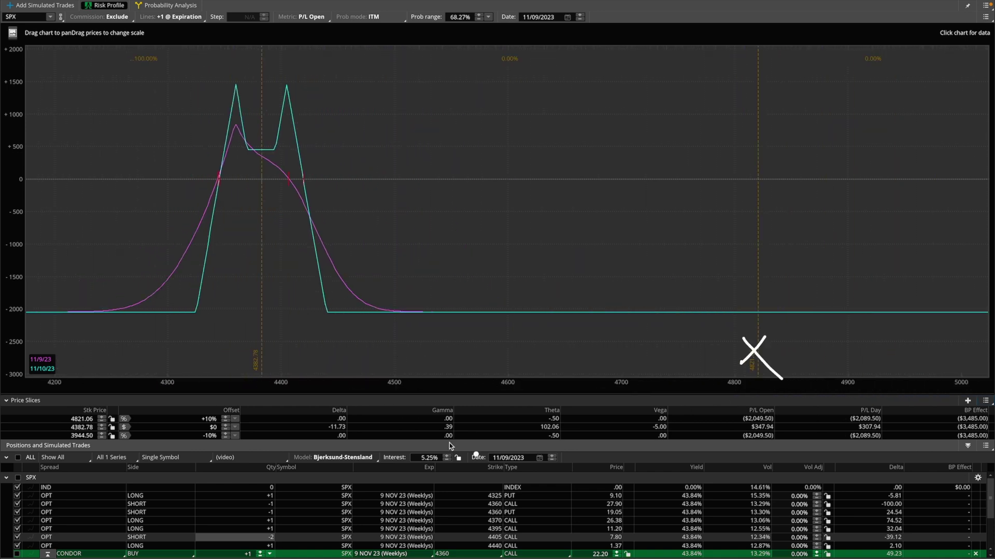
Set the offsets of the upper and lower price slices to +0.5% and -0.5%
click(223, 418)
key(BackSpace)
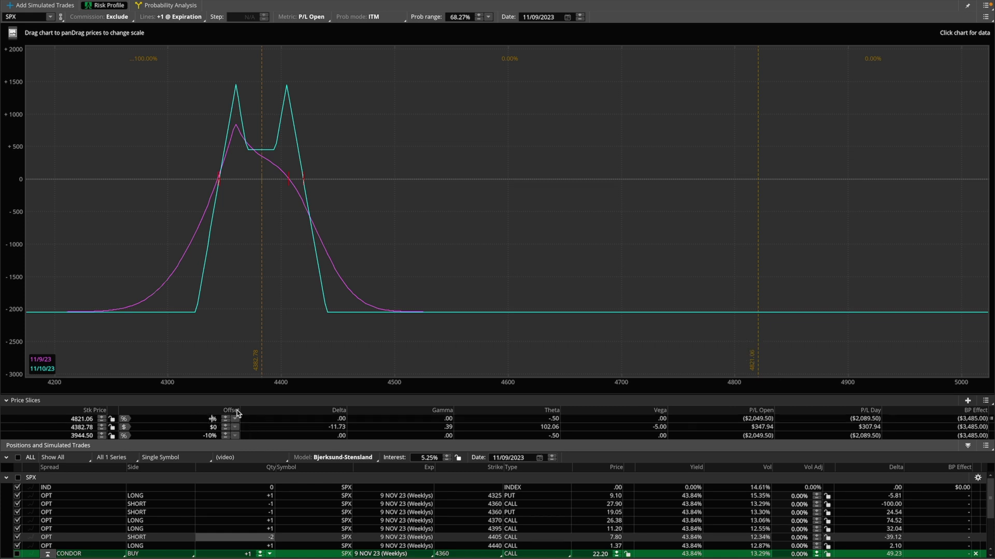
text(0.5)
key(Return)
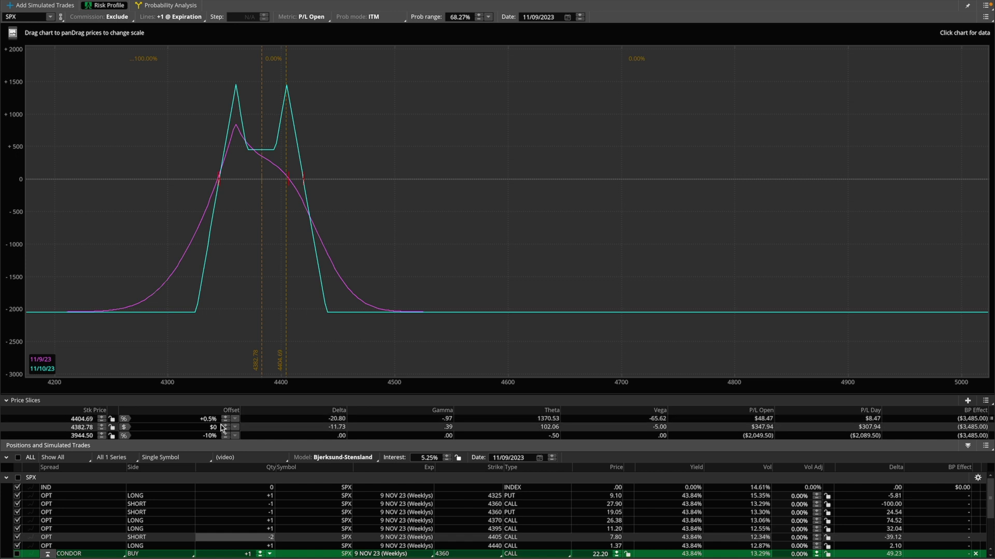
click(208, 436)
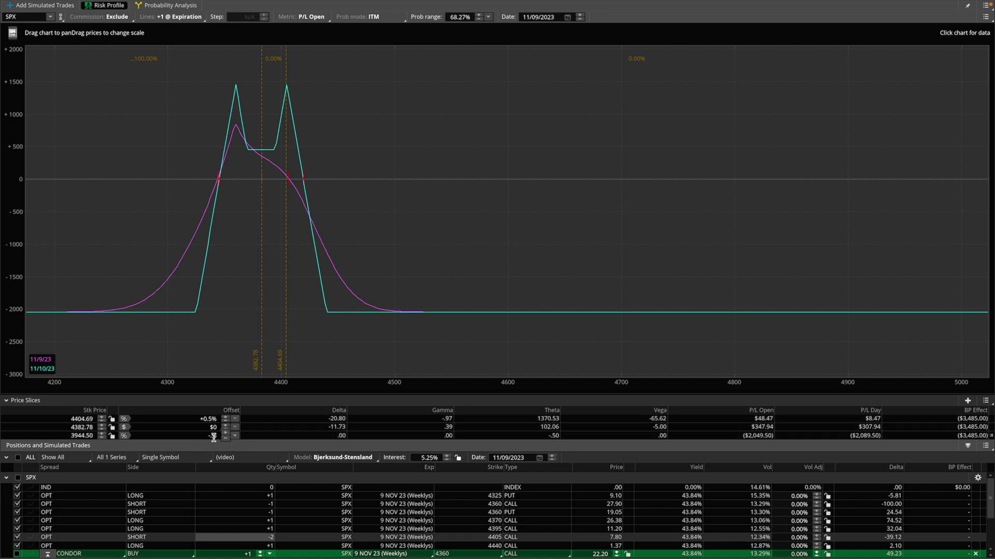
text(0.5)
key(Return)
Examine where the current price slice and the two 0.5% slices fall on the 11/9/23 profit curve
drag(223, 386, 670, 388)
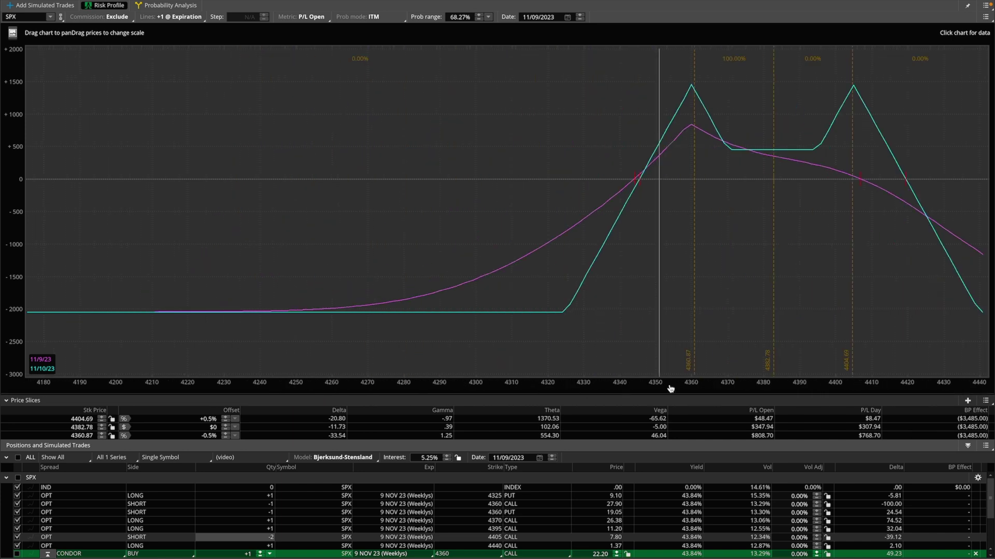
drag(677, 293, 460, 295)
mouse_move(492, 386)
mouse_down()
mouse_move(688, 383)
mouse_move(542, 382)
mouse_up()
drag(595, 338, 569, 388)
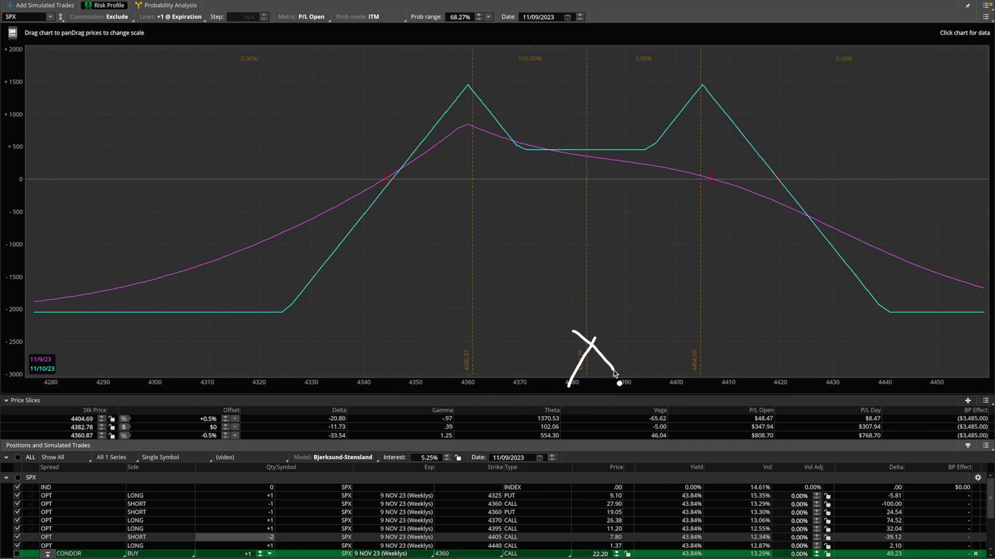
mouse_move(586, 163)
mouse_down()
mouse_move(612, 163)
mouse_move(557, 162)
mouse_up()
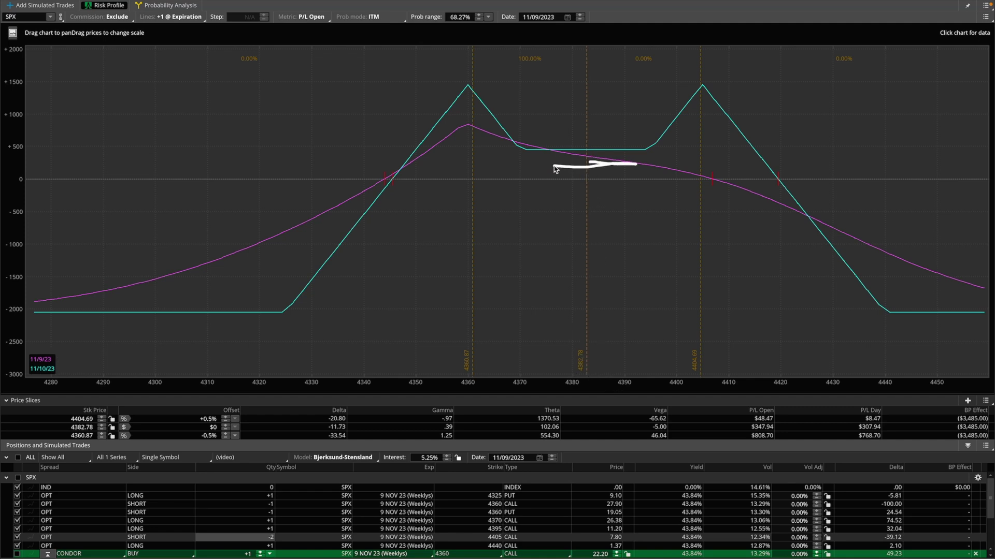
mouse_move(590, 374)
mouse_down()
mouse_move(582, 329)
mouse_move(588, 367)
mouse_up()
click(665, 345)
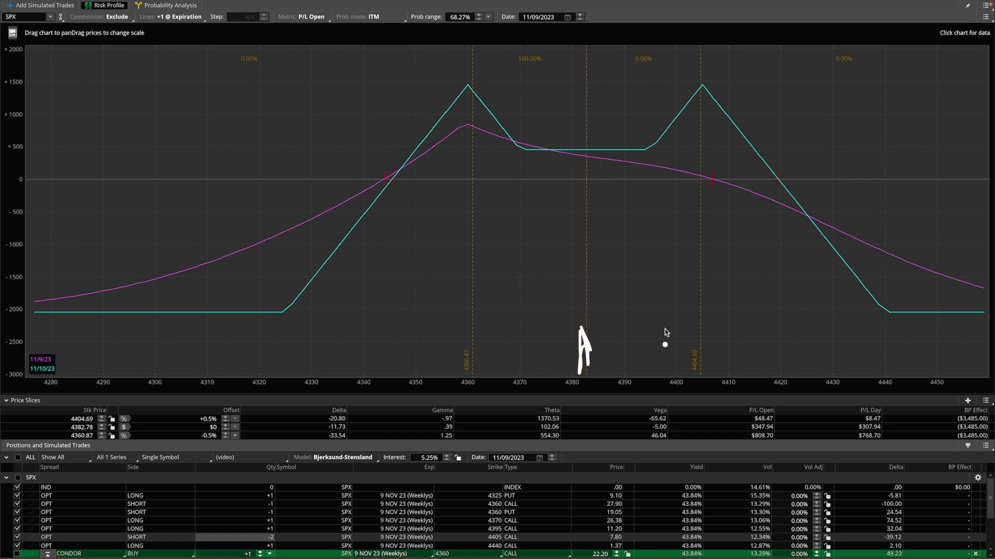
drag(476, 333, 485, 357)
drag(483, 333, 444, 356)
Check the open profit of the -0.5% price slice and follow the shape of the 11/9/23 curve around it
mouse_move(219, 410)
mouse_down()
mouse_move(177, 435)
mouse_move(201, 434)
mouse_move(195, 443)
mouse_move(205, 430)
mouse_up()
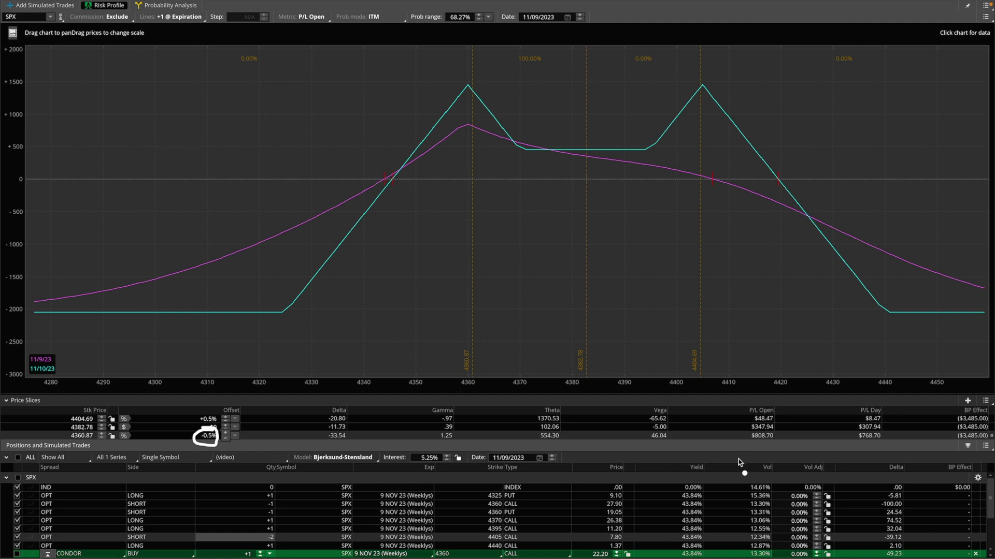
mouse_move(582, 260)
mouse_down()
mouse_move(513, 264)
mouse_move(536, 241)
mouse_up()
drag(502, 261, 544, 281)
mouse_move(777, 428)
mouse_down()
mouse_move(741, 430)
mouse_move(783, 451)
mouse_move(769, 437)
mouse_up()
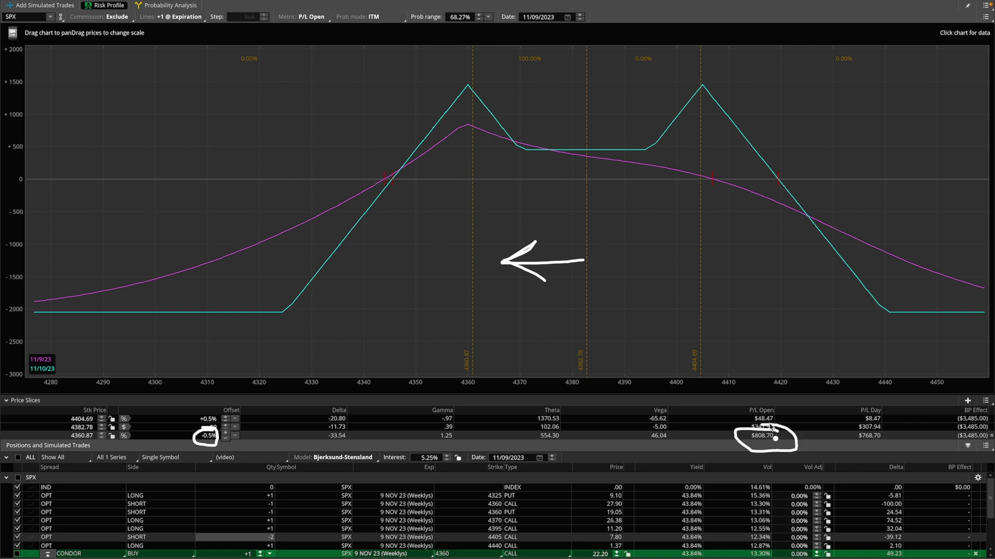
mouse_move(592, 157)
mouse_down()
mouse_move(499, 129)
mouse_move(460, 129)
mouse_move(361, 189)
mouse_move(464, 127)
mouse_move(658, 165)
mouse_up()
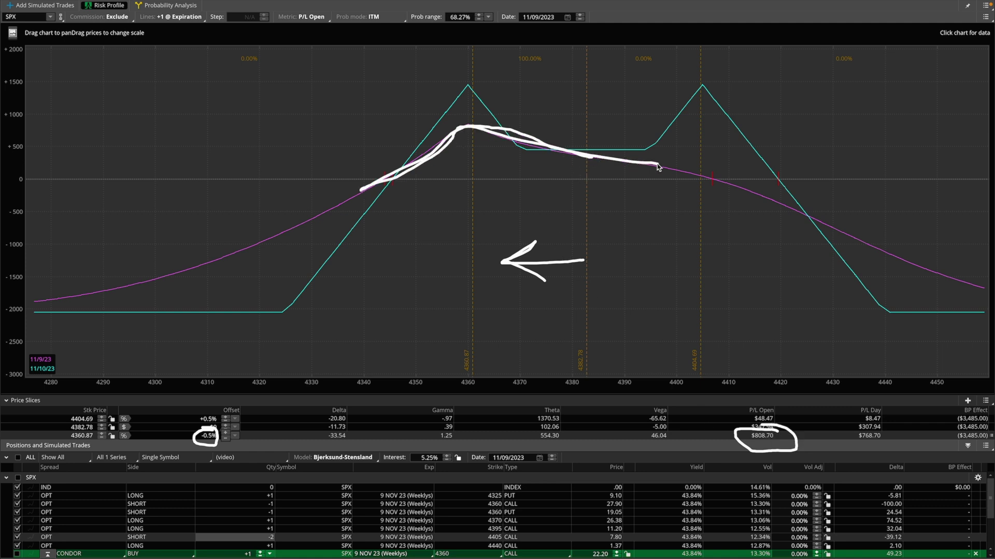
drag(653, 265, 589, 279)
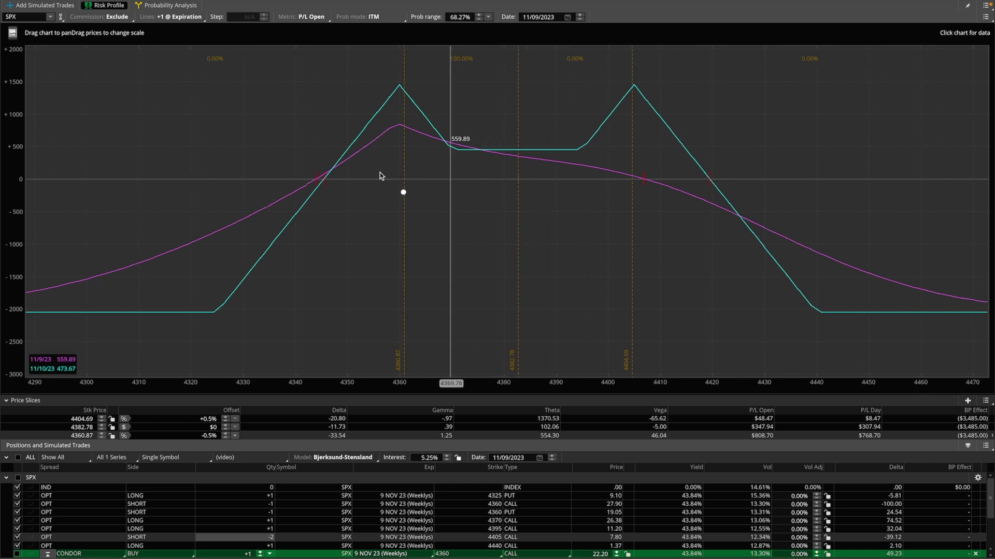
mouse_move(328, 154)
mouse_down()
mouse_move(570, 150)
mouse_move(629, 67)
mouse_move(735, 207)
mouse_up()
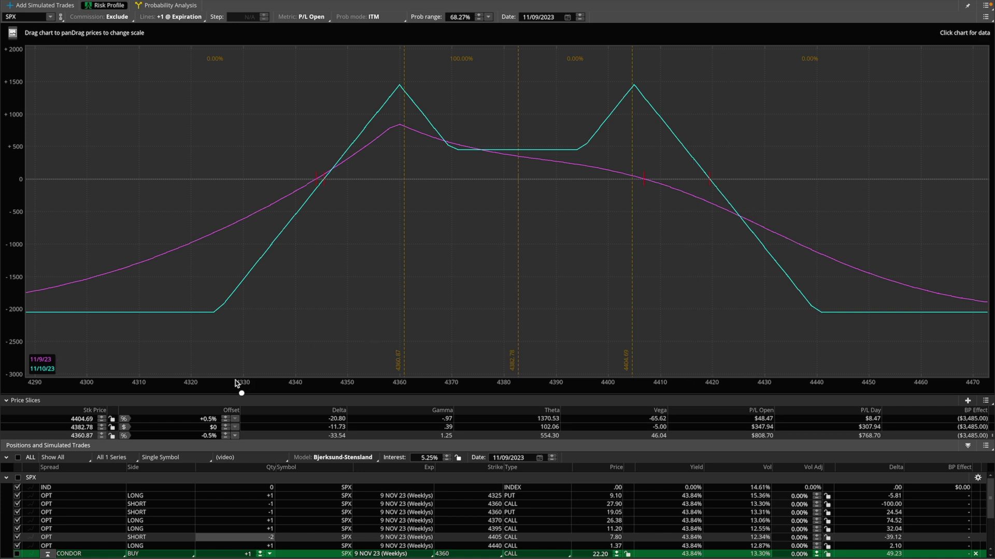
drag(185, 409, 239, 412)
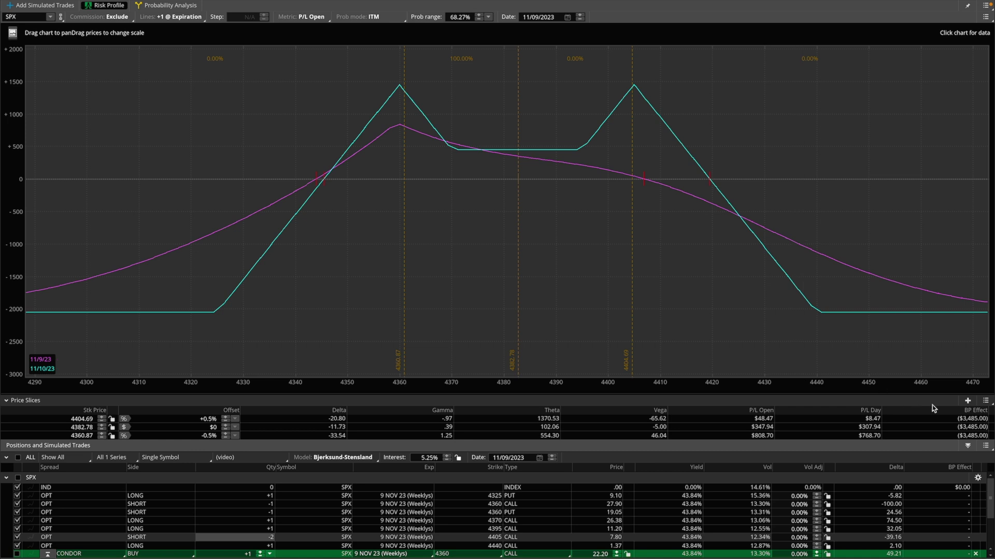
Reset the price slices and set them to the break-even points of the 11/9/23 curve
click(984, 401)
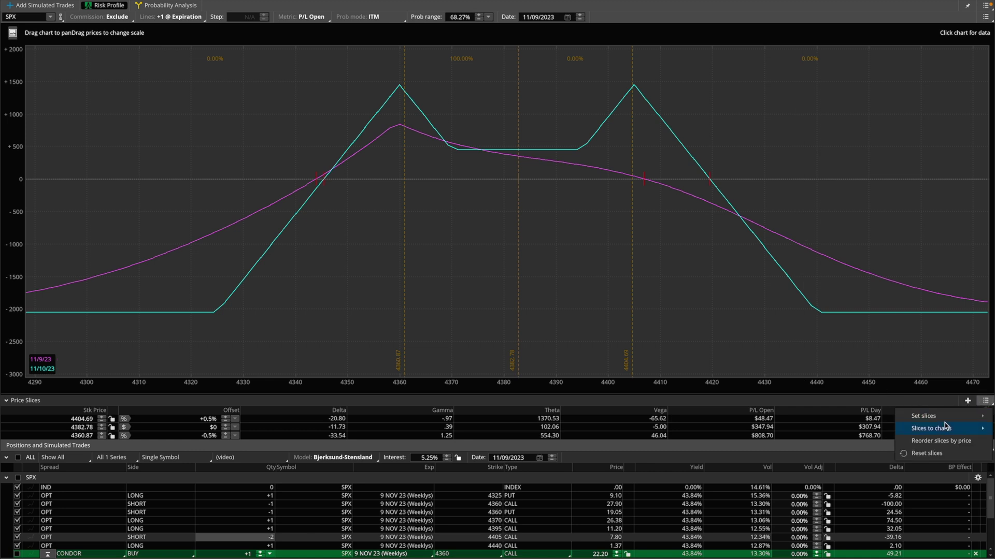
click(927, 453)
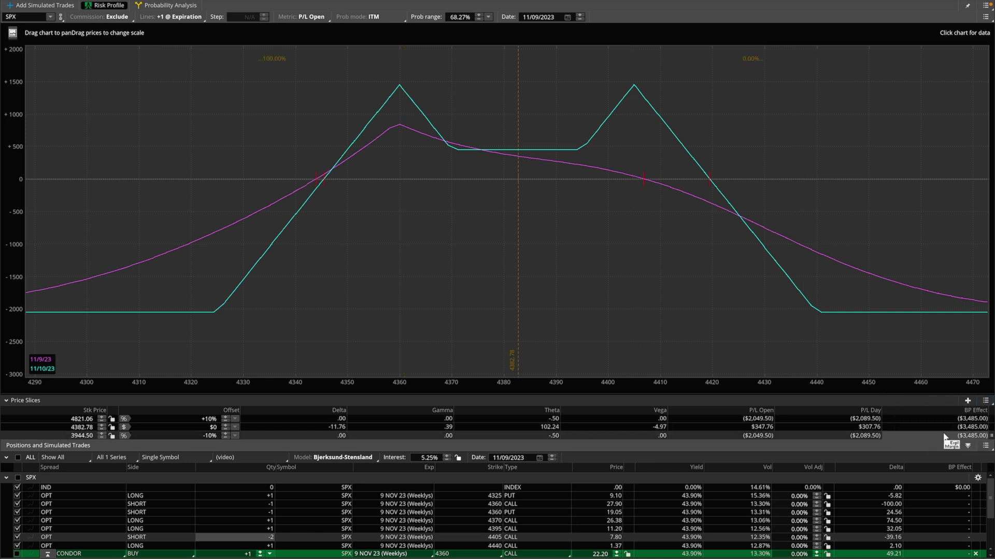
click(983, 402)
mouse_move(952, 415)
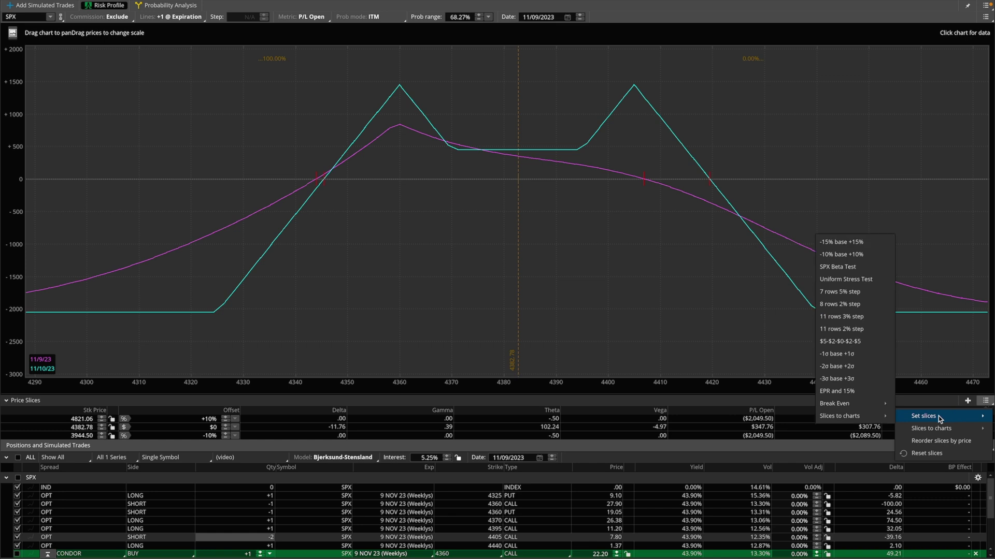
mouse_move(862, 403)
click(911, 403)
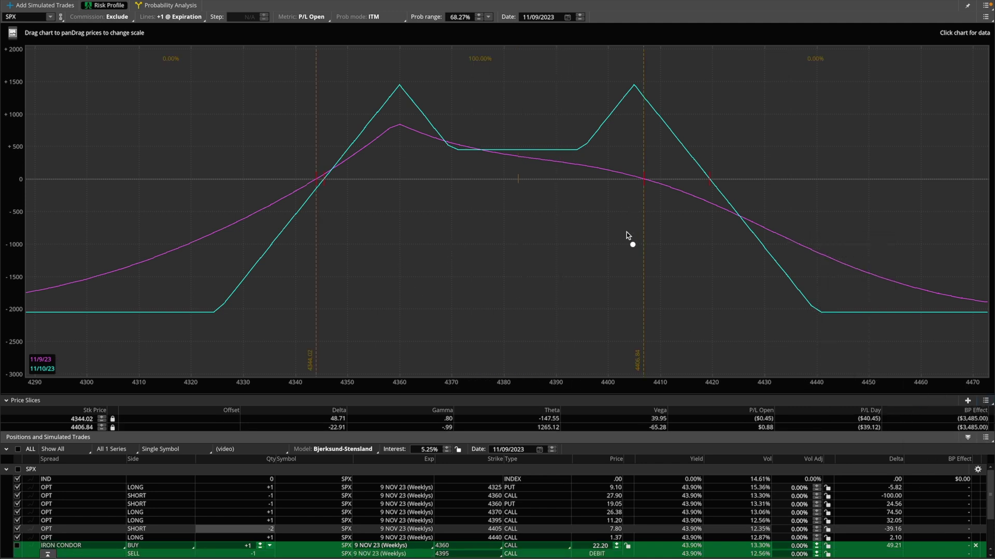
Read the upper break-even price where the 11/9/23 curve crosses the zero line
drag(652, 167, 593, 199)
mouse_move(298, 180)
mouse_down()
mouse_move(384, 134)
mouse_move(603, 179)
mouse_up()
key(Escape)
mouse_move(631, 337)
mouse_down()
mouse_move(645, 394)
mouse_move(640, 320)
mouse_up()
mouse_move(721, 136)
mouse_down()
mouse_move(754, 167)
mouse_move(815, 136)
mouse_move(852, 180)
mouse_up()
click(854, 153)
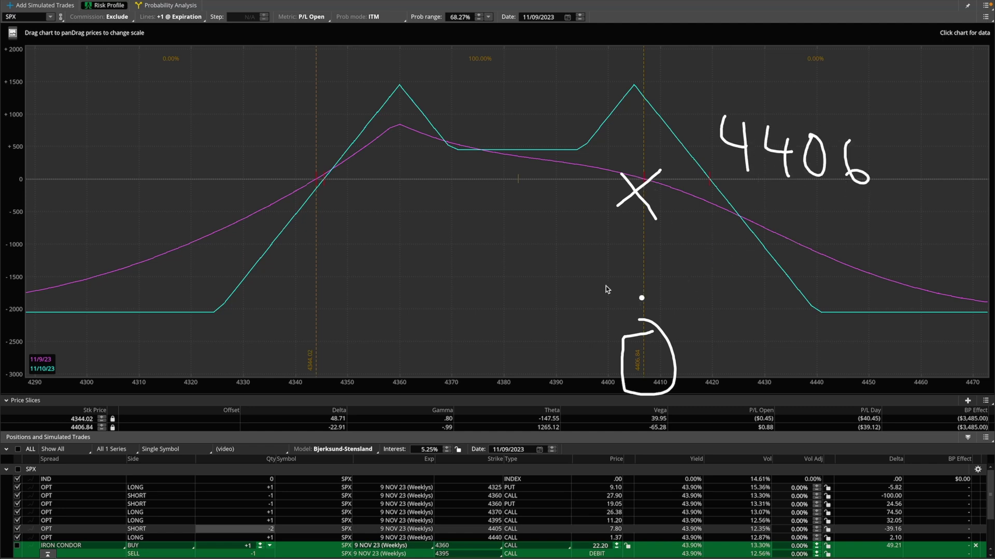
Read the lower break-even price of the 11/9/23 curve and examine both zero crossings
mouse_move(327, 165)
mouse_down()
mouse_move(286, 194)
mouse_move(340, 206)
mouse_up()
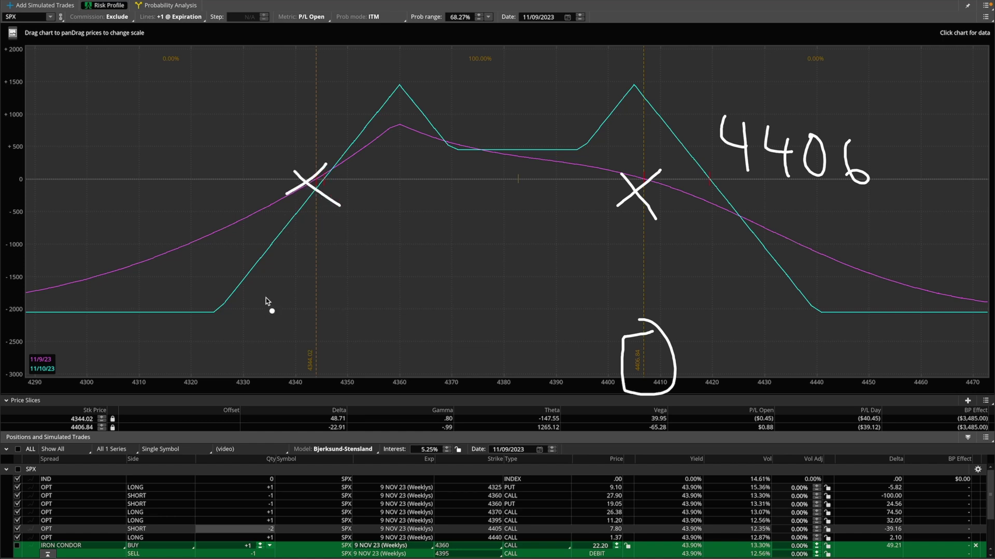
mouse_move(265, 297)
mouse_down()
mouse_move(307, 306)
mouse_move(303, 327)
mouse_up()
mouse_move(339, 296)
mouse_down()
mouse_move(365, 321)
mouse_move(344, 327)
mouse_up()
mouse_move(398, 292)
mouse_down()
mouse_move(418, 313)
mouse_move(416, 332)
mouse_up()
drag(441, 285, 460, 311)
drag(457, 289, 458, 329)
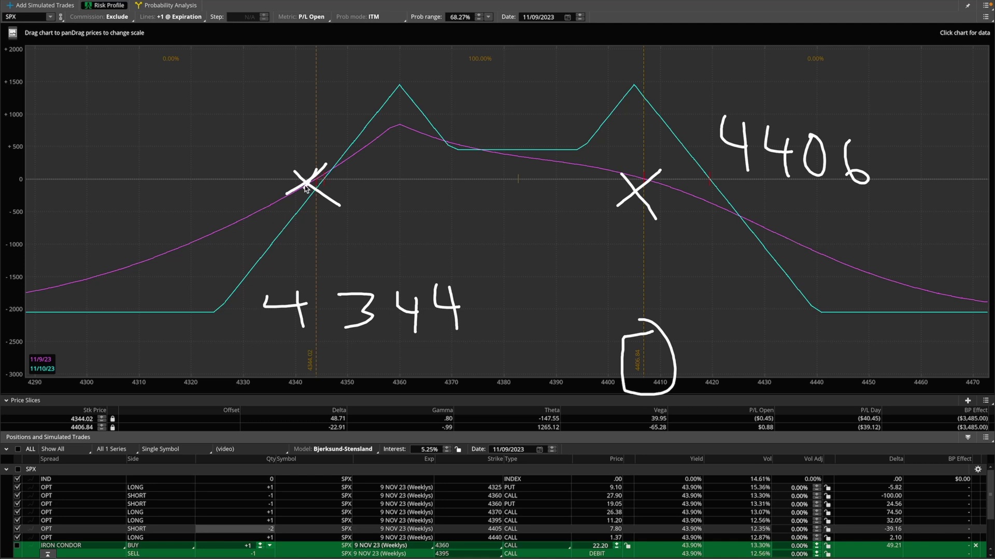
mouse_move(309, 182)
mouse_down()
mouse_move(250, 191)
mouse_move(290, 205)
mouse_up()
drag(658, 163, 619, 199)
drag(617, 185, 657, 205)
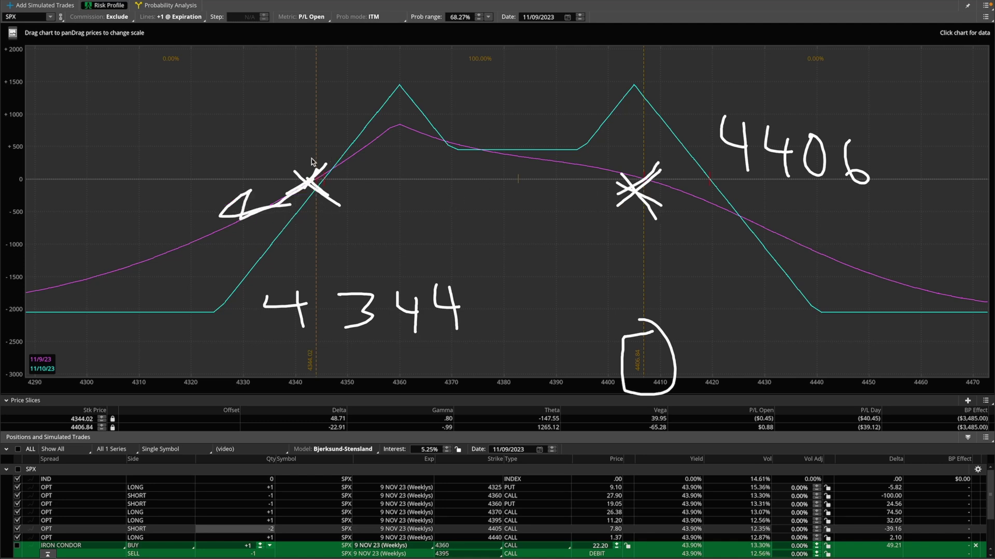
key(e)
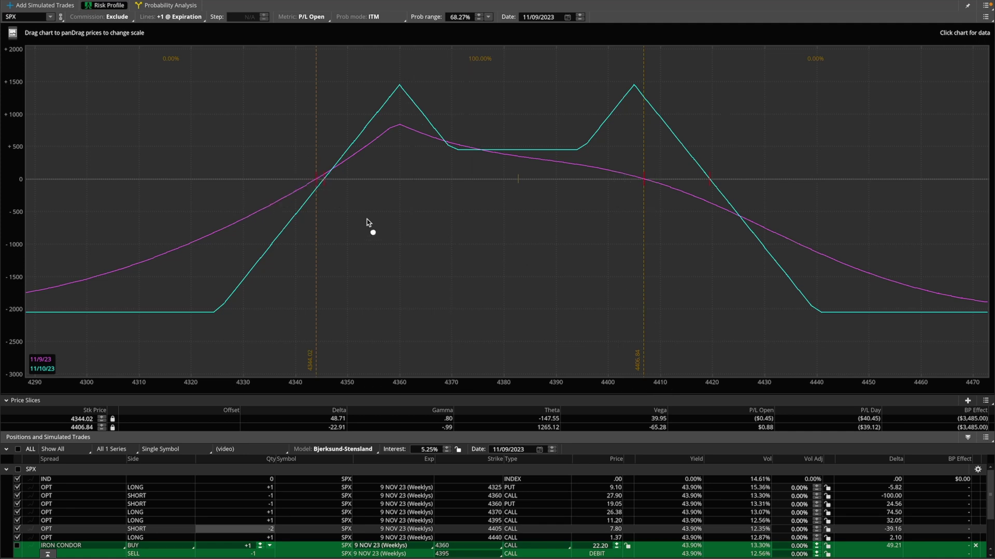
Compare the zero-line crossings of the expiration curve with the break-even slices of the 11/9/23 curve
drag(19, 169, 28, 179)
drag(329, 178, 641, 179)
key(Escape)
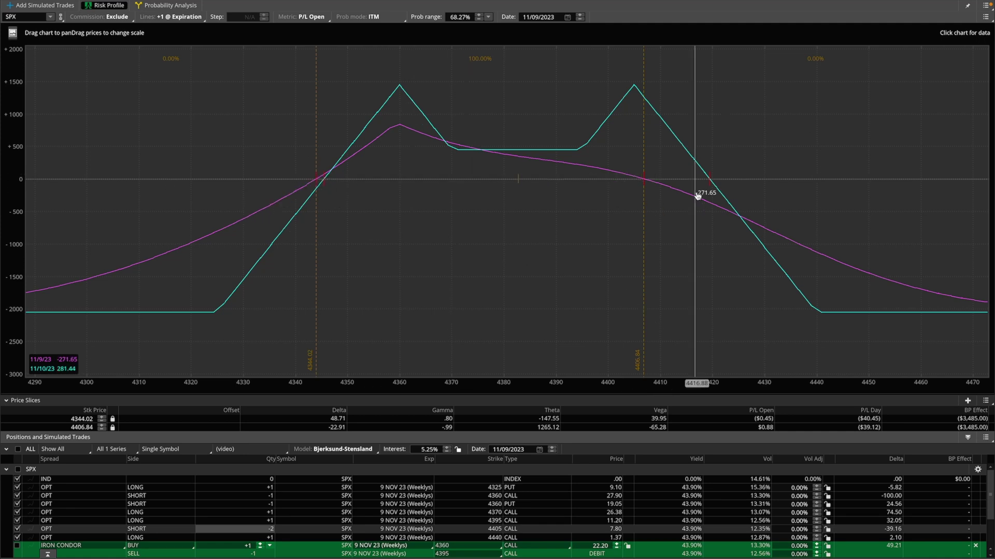
drag(710, 155, 709, 207)
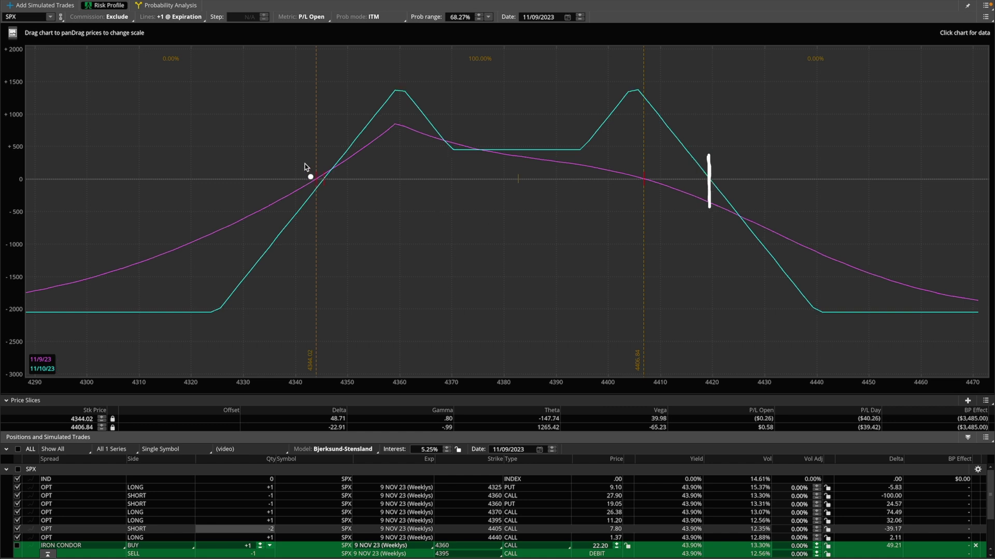
key(Escape)
drag(691, 165, 588, 245)
drag(603, 198, 644, 234)
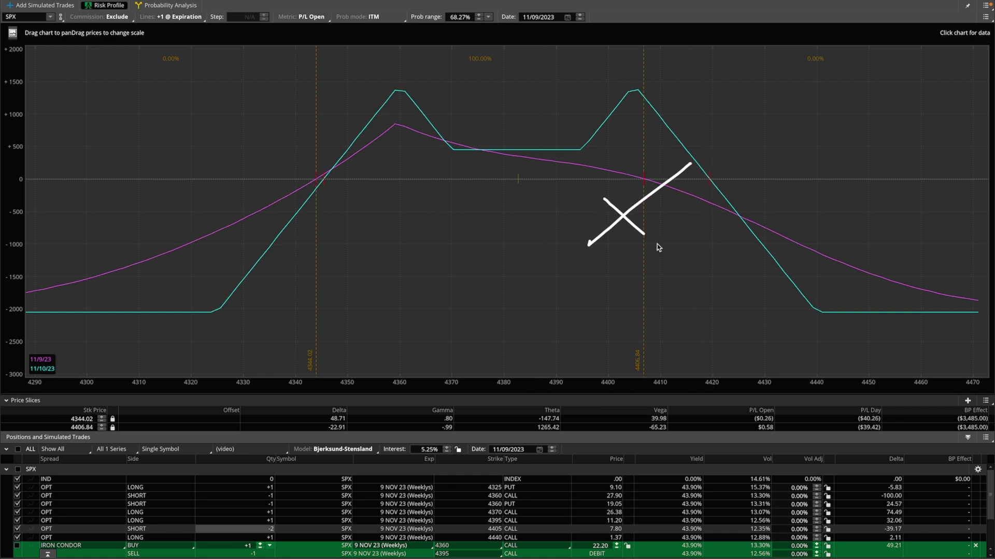
drag(250, 225, 340, 289)
drag(346, 257, 279, 300)
key(Escape)
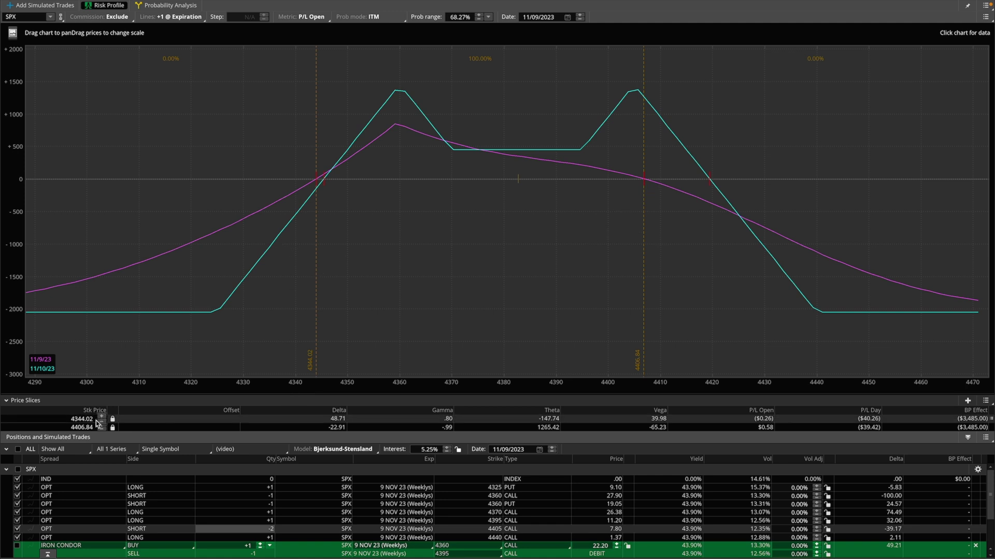
Unlock the lower break-even slice, set its stock price to 4330, and check its open profit or loss
click(113, 418)
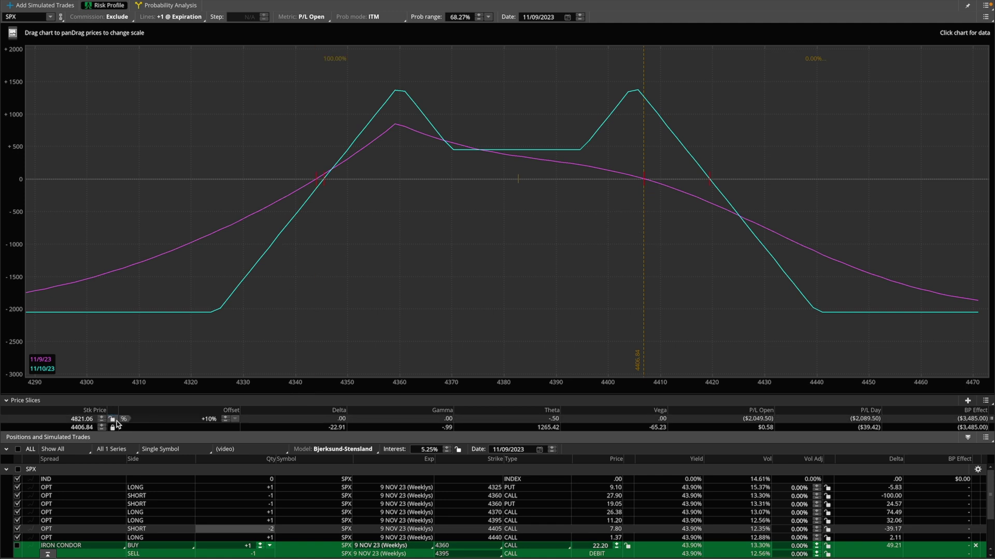
click(81, 417)
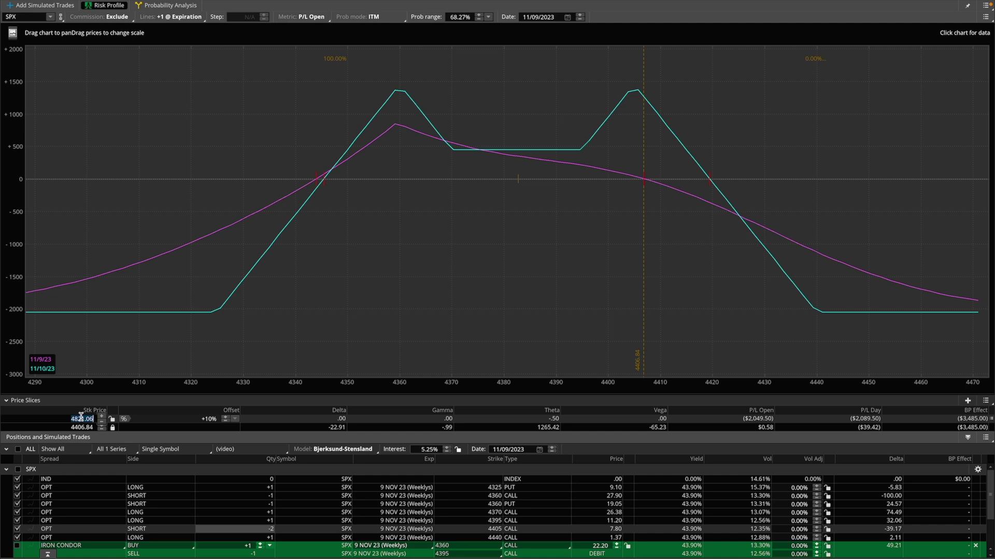
text(4330)
key(Return)
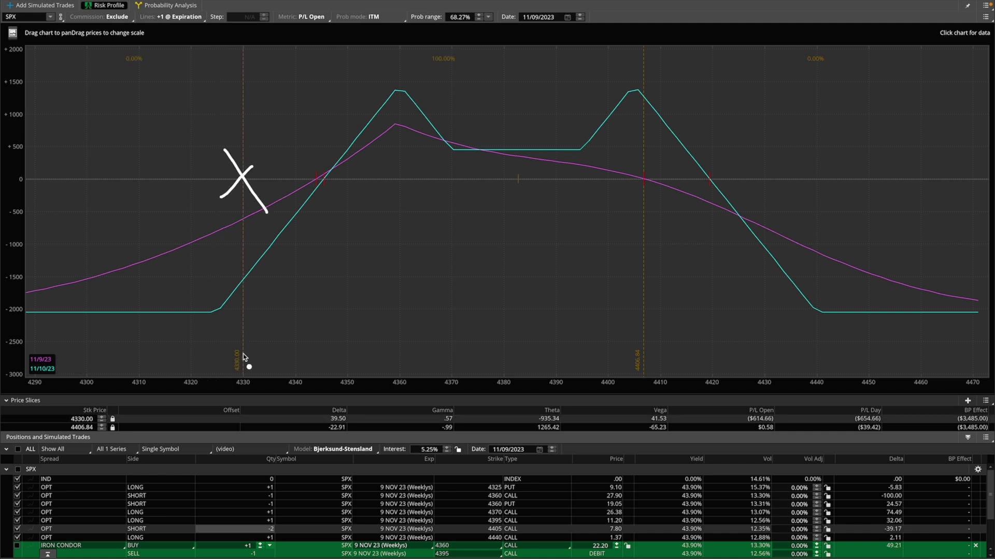
drag(267, 369, 212, 400)
mouse_move(778, 409)
mouse_down()
mouse_move(733, 414)
mouse_move(770, 412)
mouse_up()
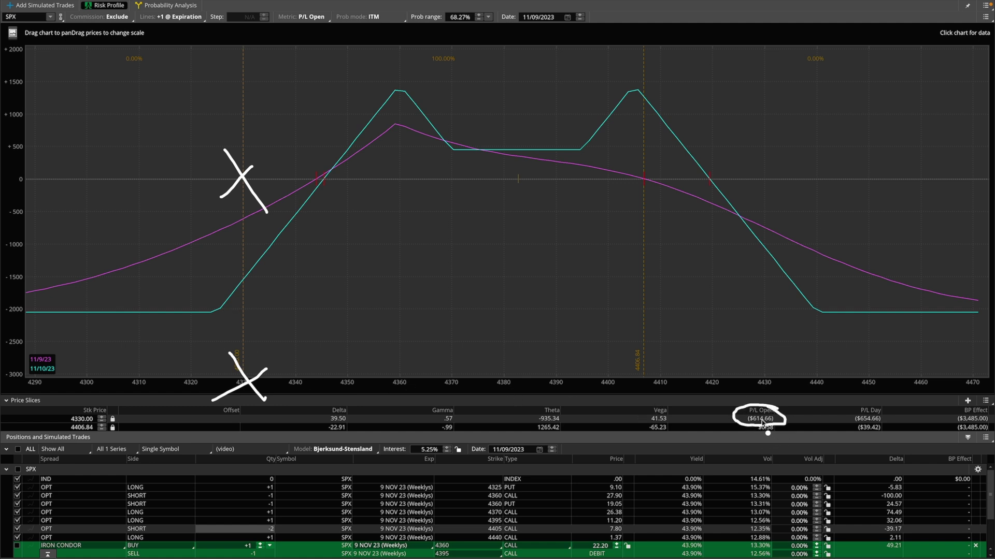
key(Escape)
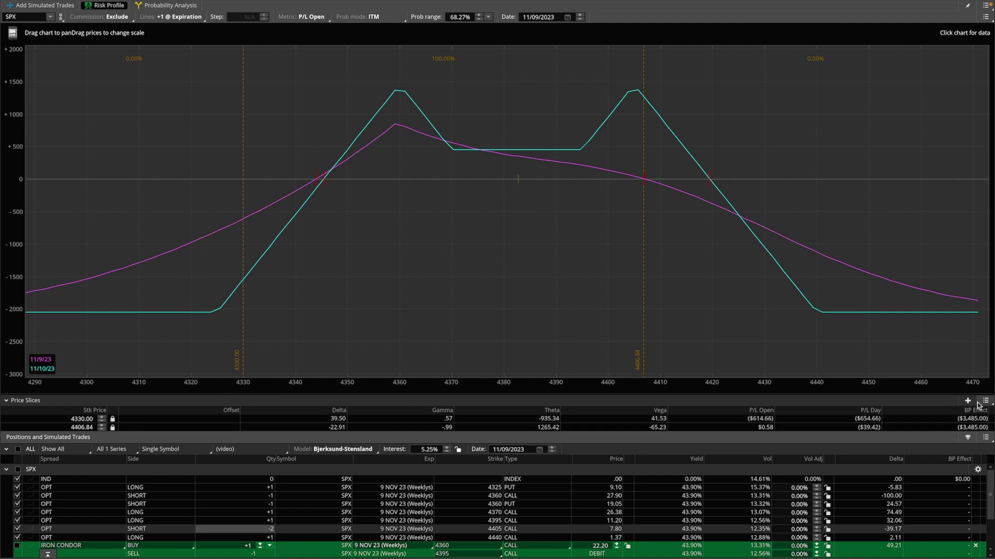
Set the price slices back to the break-even points of the 11/9/23 curve
click(985, 401)
mouse_move(951, 416)
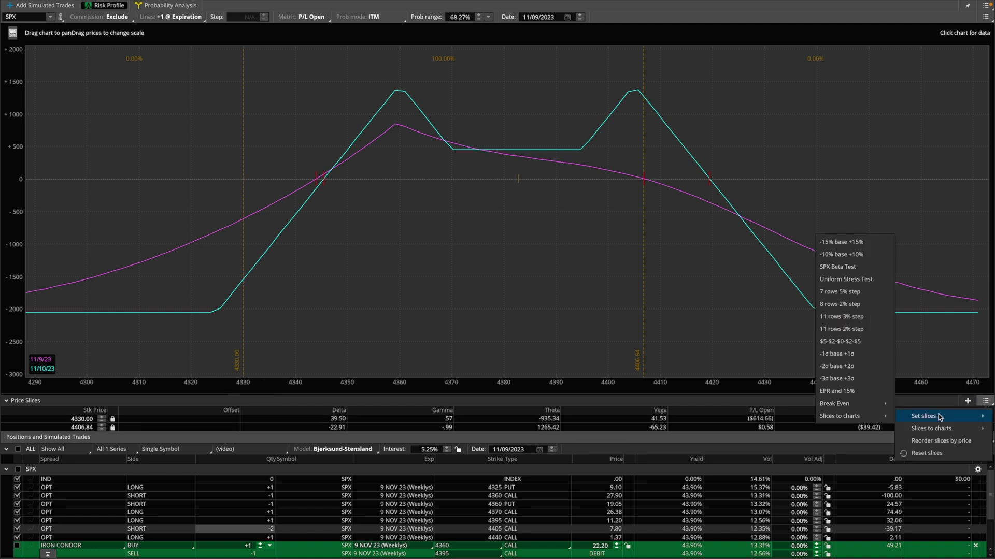
click(870, 404)
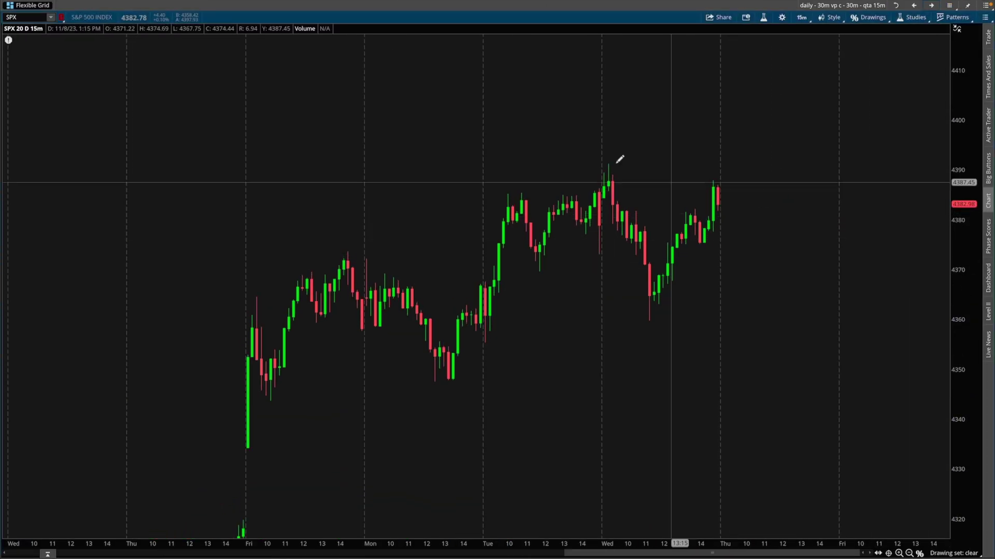
Examine the recent price swings on the SPX 20-day 15-minute chart
mouse_move(364, 85)
mouse_down()
mouse_move(515, 272)
mouse_move(661, 381)
mouse_up()
drag(677, 162, 338, 427)
drag(240, 402, 388, 336)
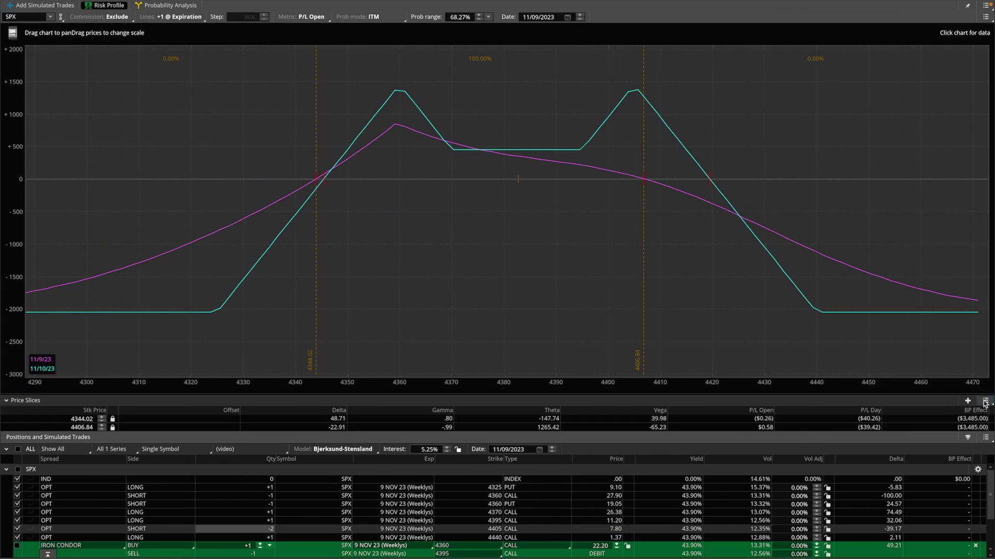
Send the two break-even price slices to the SPX chart in the first cell of the chart grid
click(984, 401)
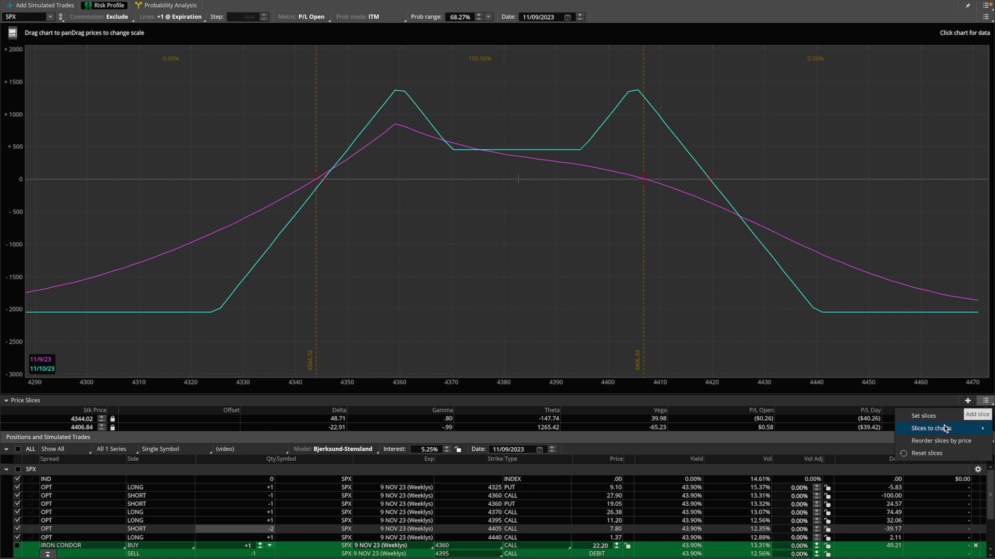
mouse_move(941, 430)
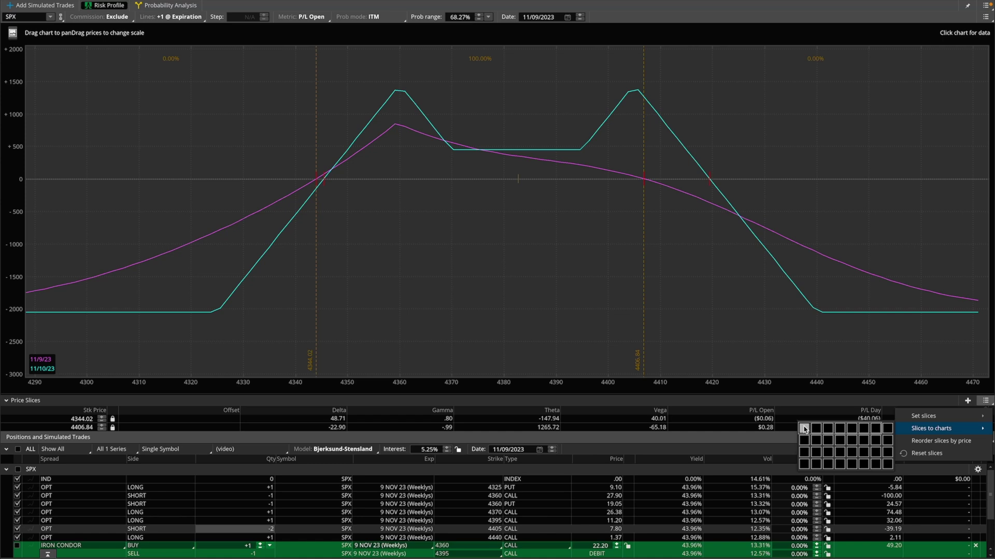
click(803, 428)
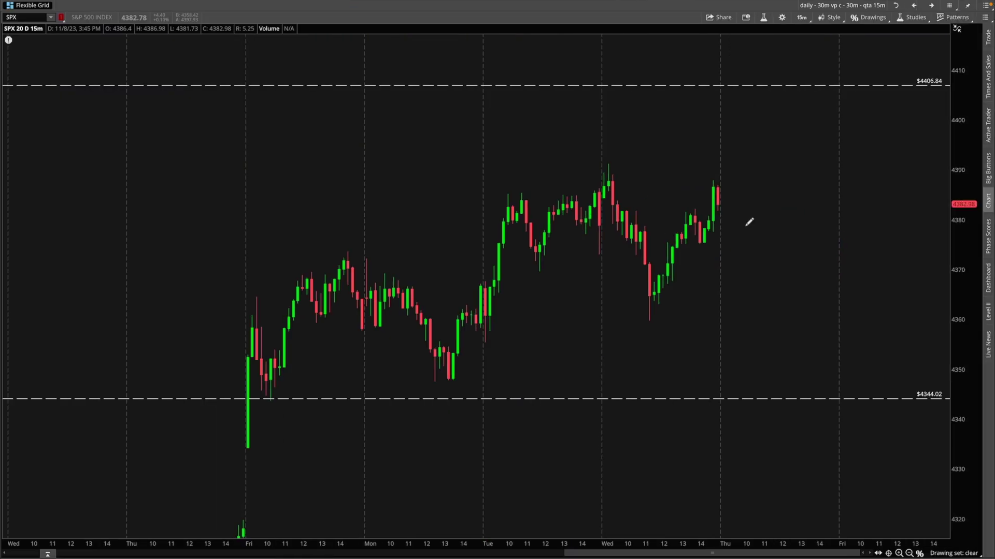
Compare the two slice lines on the SPX 15-minute chart with the break-even slices on the risk profile
mouse_move(859, 56)
mouse_down()
mouse_move(894, 105)
mouse_move(848, 115)
mouse_up()
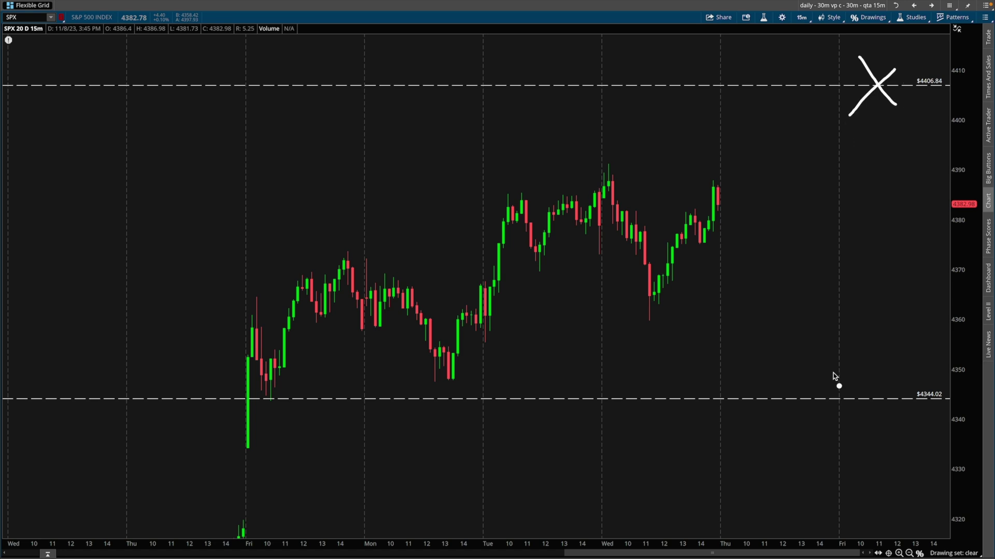
drag(833, 374, 874, 427)
drag(875, 389, 829, 427)
key(Escape)
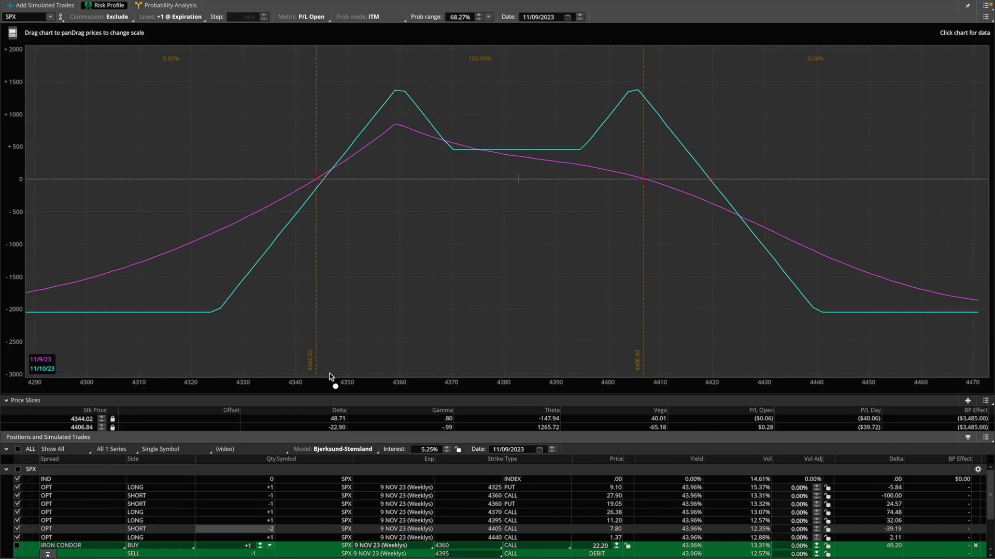
mouse_move(299, 363)
mouse_down()
mouse_move(317, 382)
mouse_move(306, 343)
mouse_up()
drag(633, 383, 643, 342)
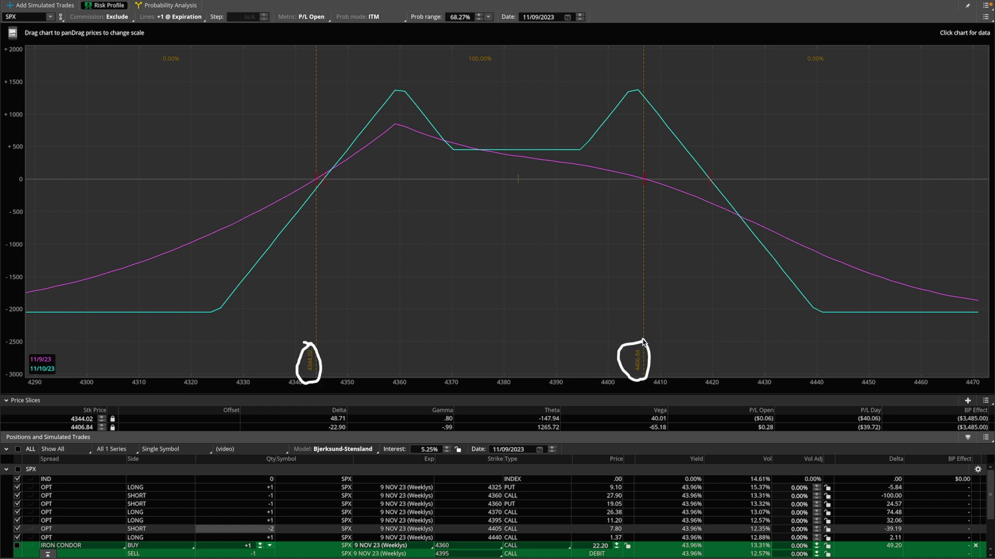
key(Escape)
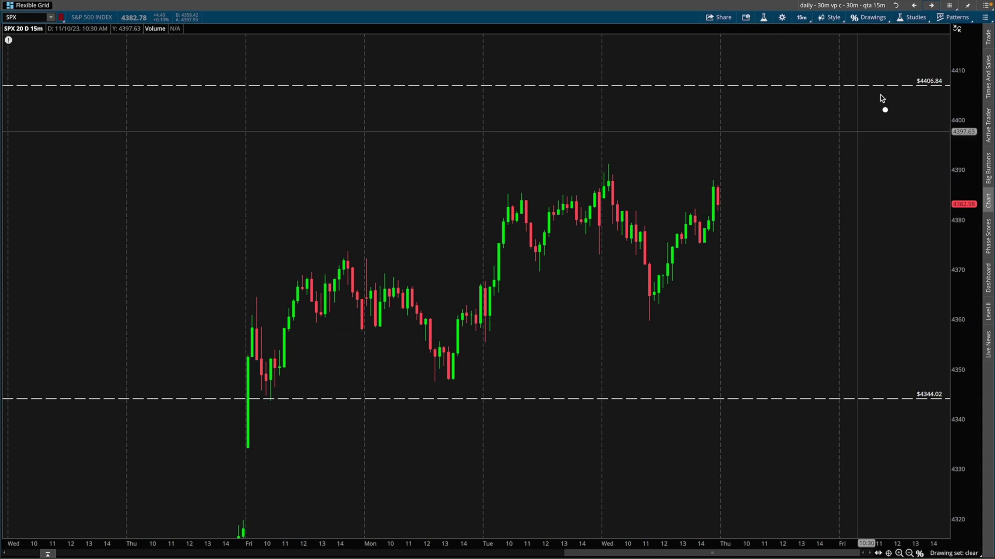
drag(932, 70, 907, 72)
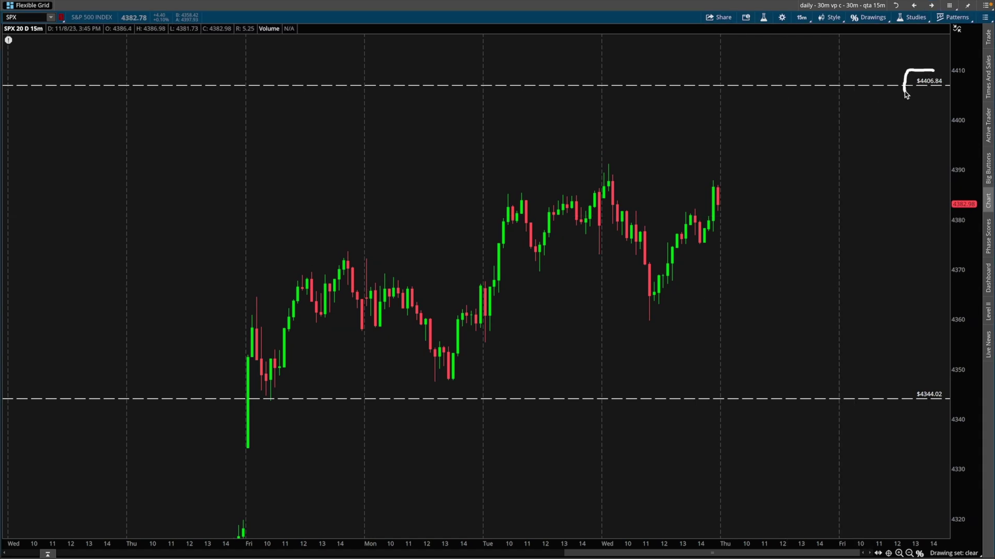
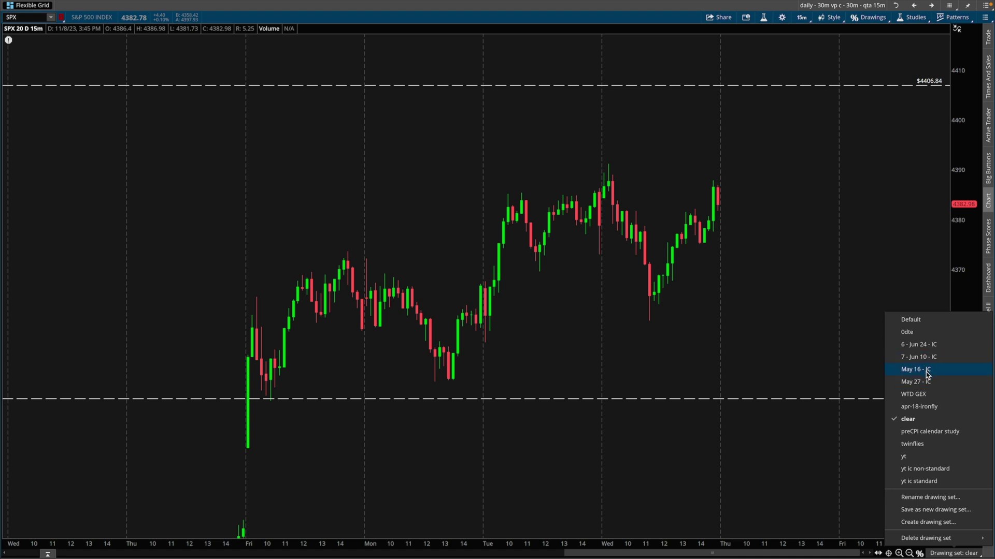
View the 6 - Jun 24 - IC drawing set on the 15-minute chart, and switch back to the clear set
click(927, 345)
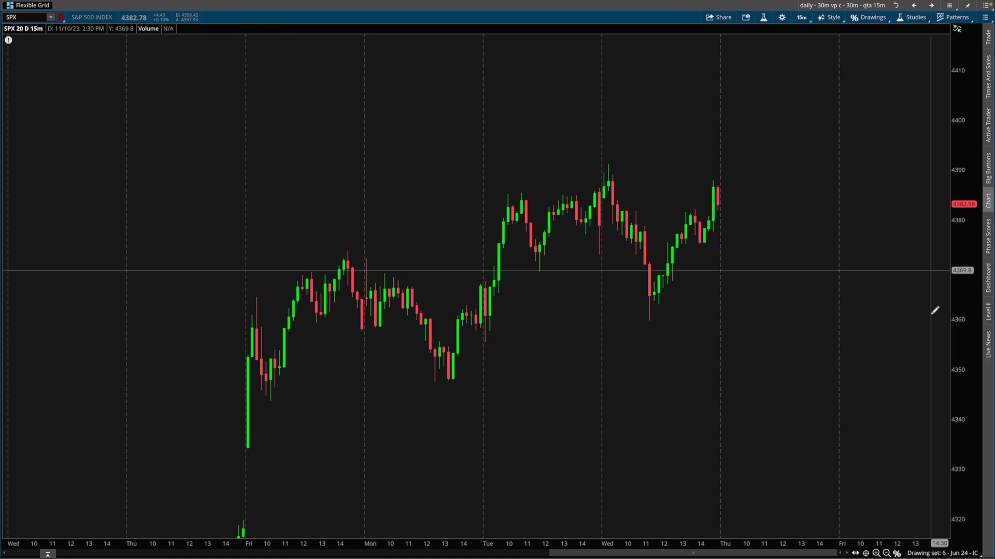
click(951, 550)
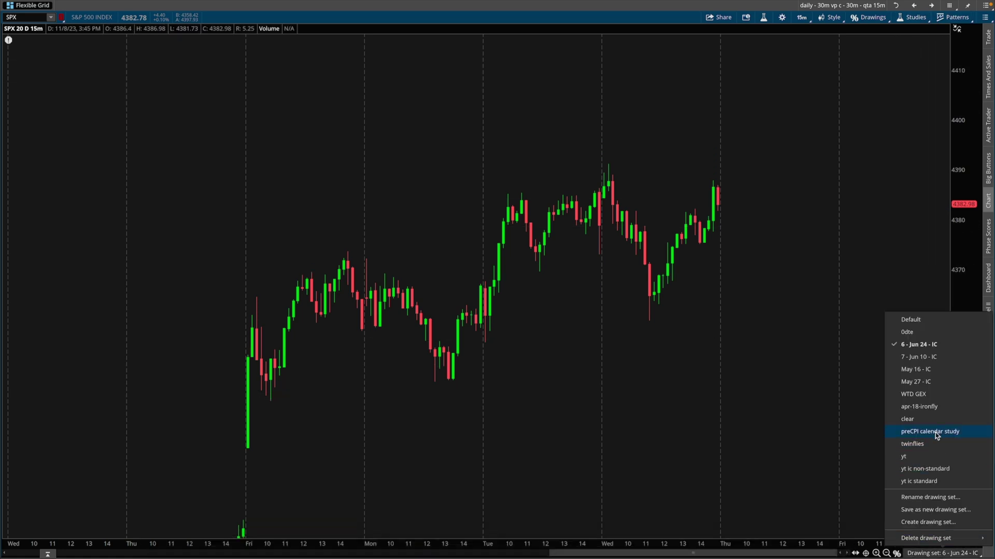
click(923, 419)
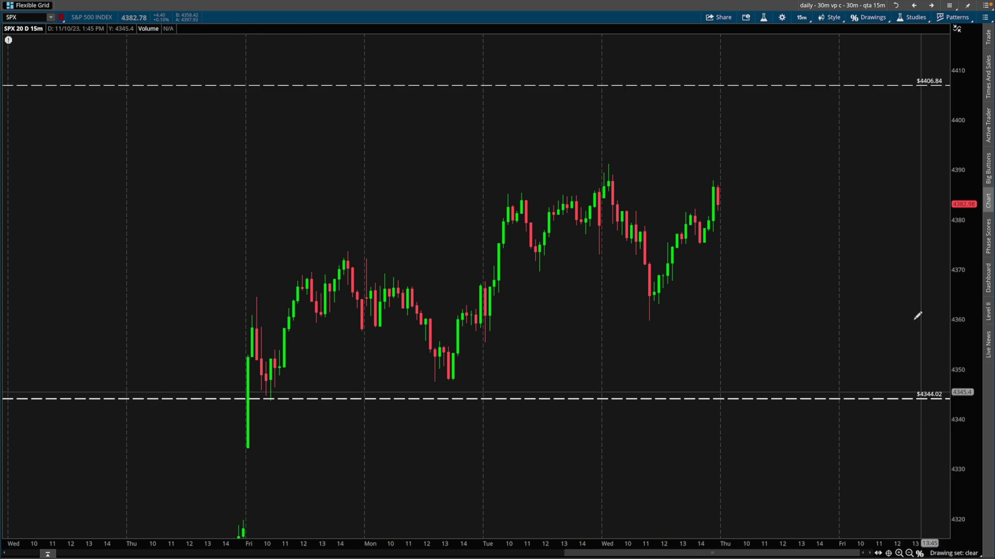
Switch to the SPX 3-year daily chart and check where the two break-even lines fall on it
click(931, 8)
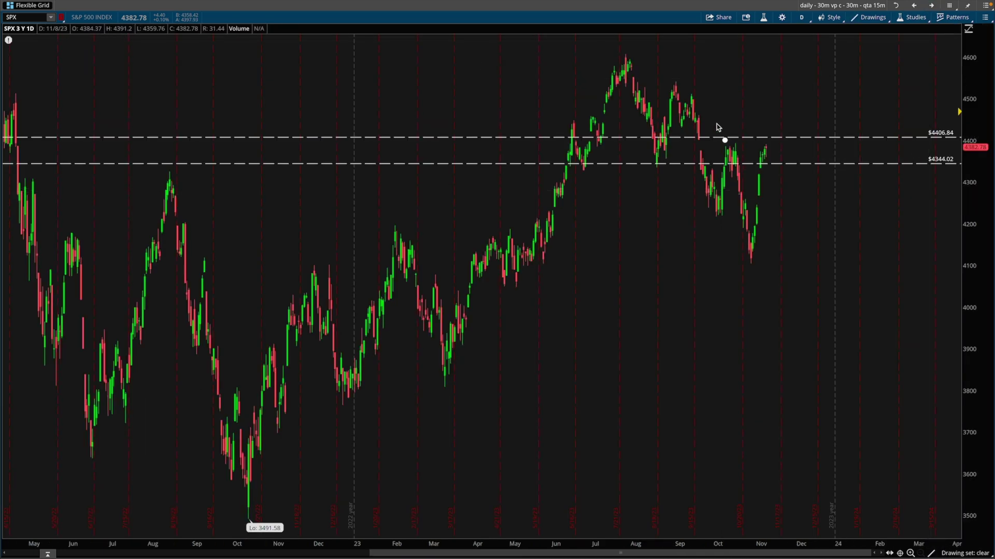
drag(775, 113, 739, 165)
key(Escape)
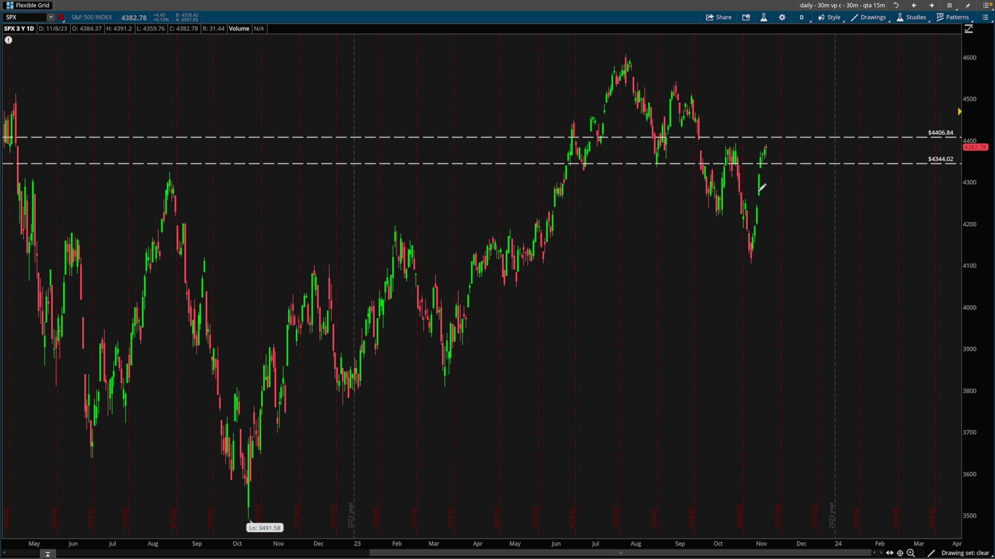
Load the 6 - Jun 24 - IC drawing set on the daily chart and examine its short and long strike lines
click(984, 553)
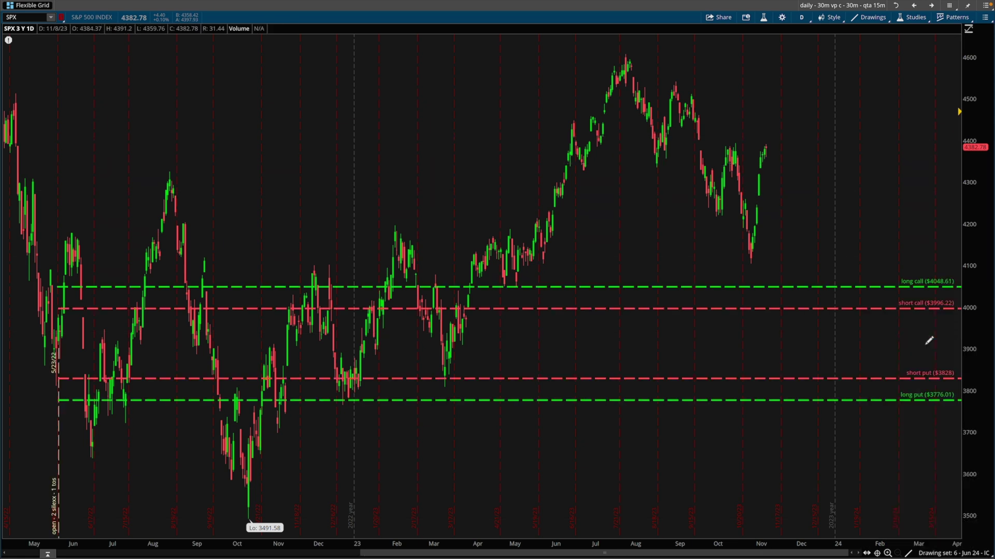
click(931, 357)
drag(880, 397, 901, 409)
drag(899, 397, 882, 413)
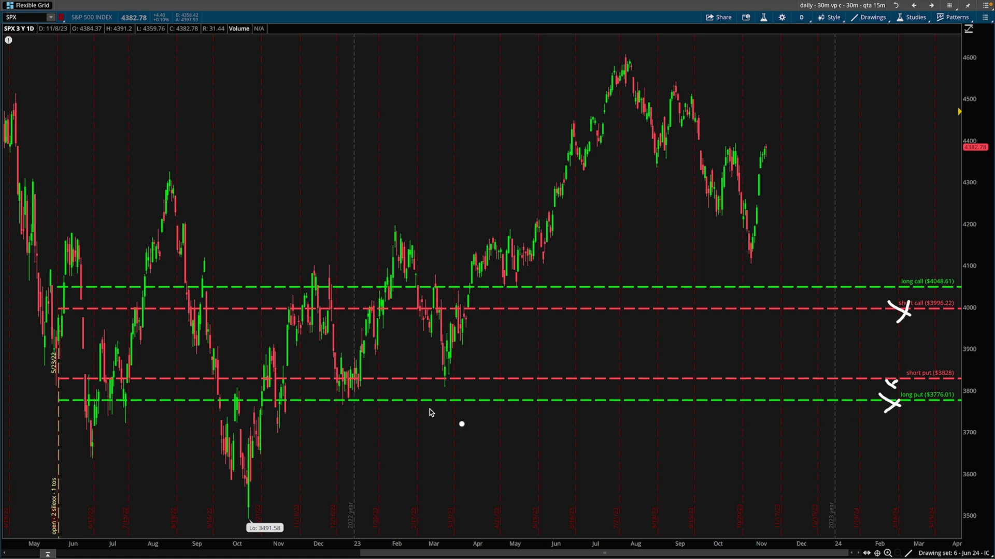
key(Escape)
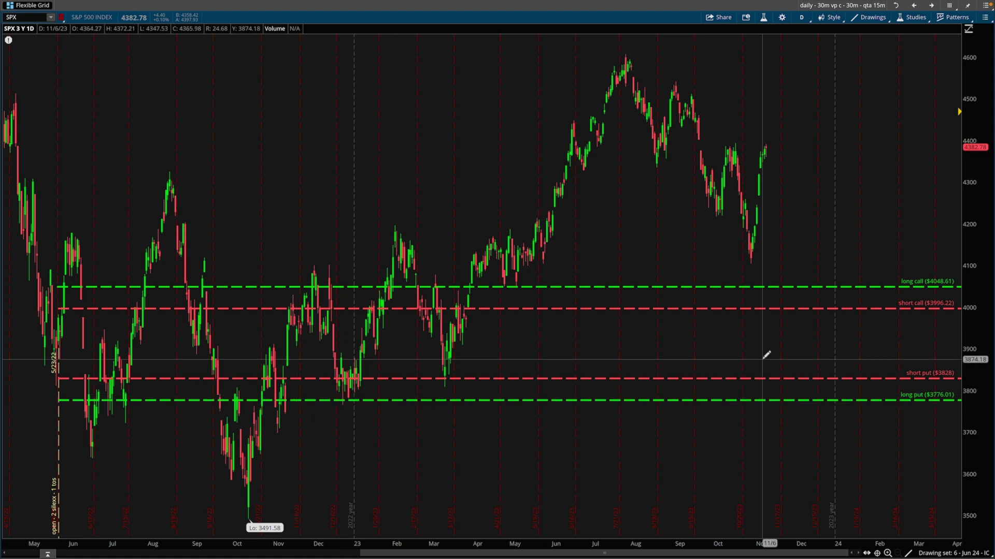
View the 7 - Jun 10 - IC drawing set on the daily chart, and switch back to the clear set
click(942, 553)
click(925, 358)
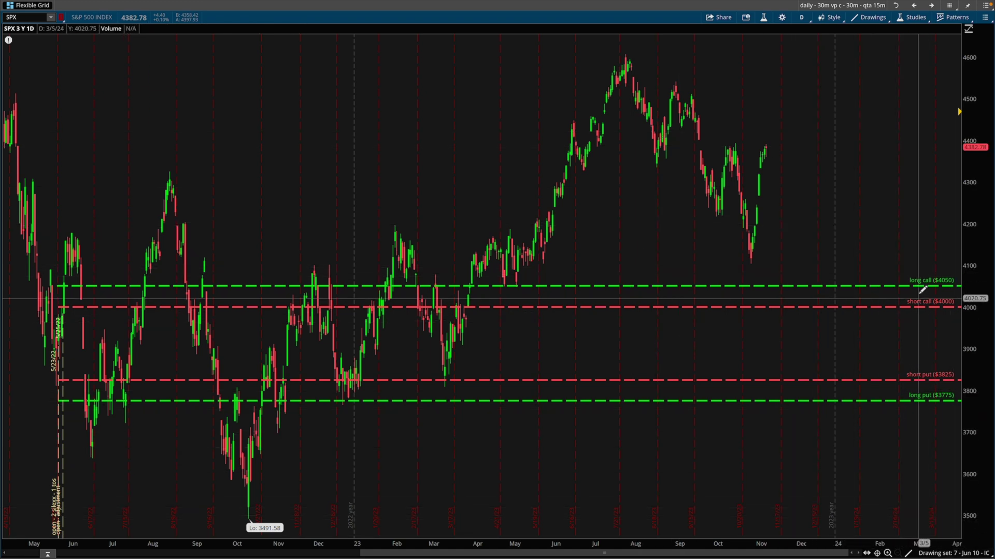
click(967, 553)
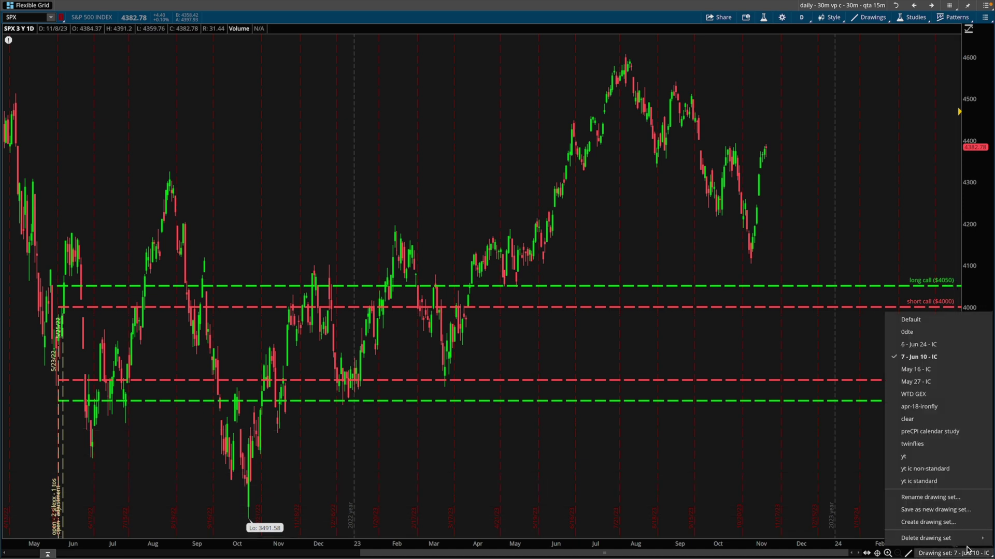
click(921, 419)
Examine the recent daily candles around the 4406.84 and 4344.02 break-even lines up close
drag(617, 77, 905, 310)
scroll(638, 373, up, 1)
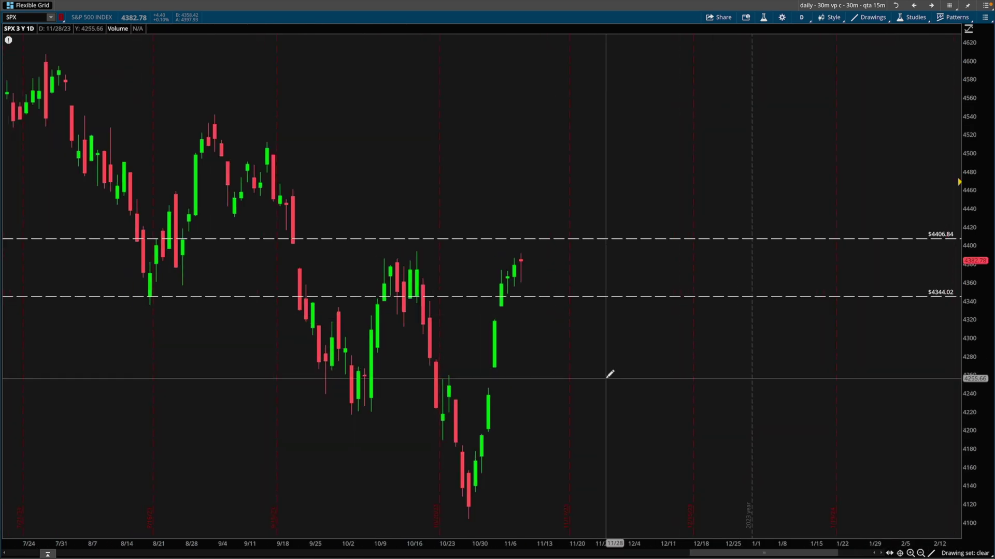
scroll(611, 373, up, 3)
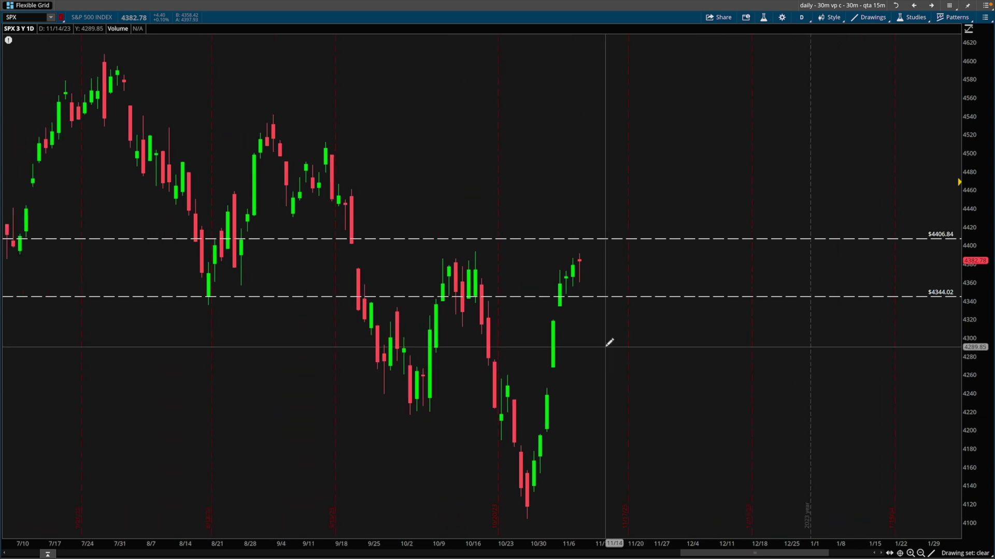
scroll(624, 366, up, 1)
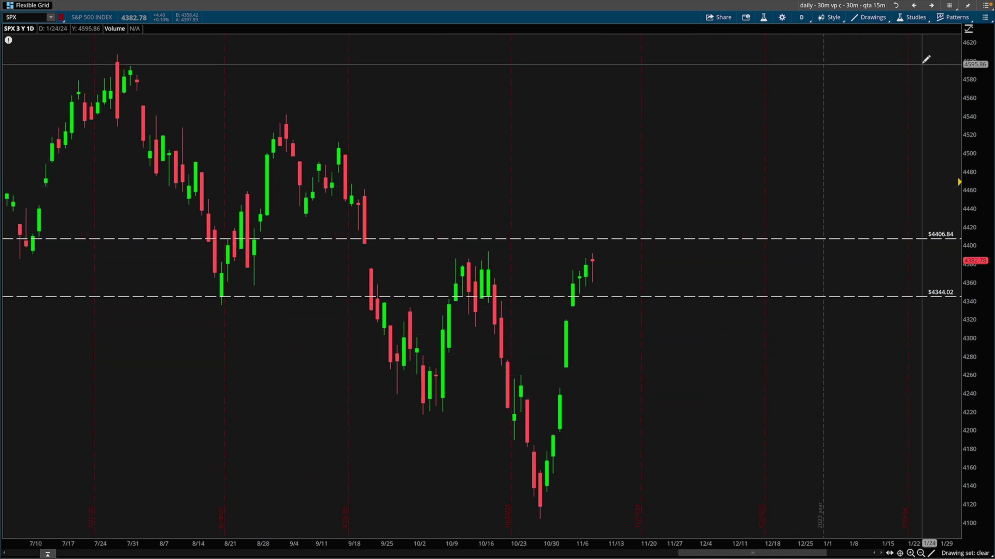
Return to the SPX 15-minute chart and compare possible upper and lower price zones and a breakout path with the break-even lines
click(915, 6)
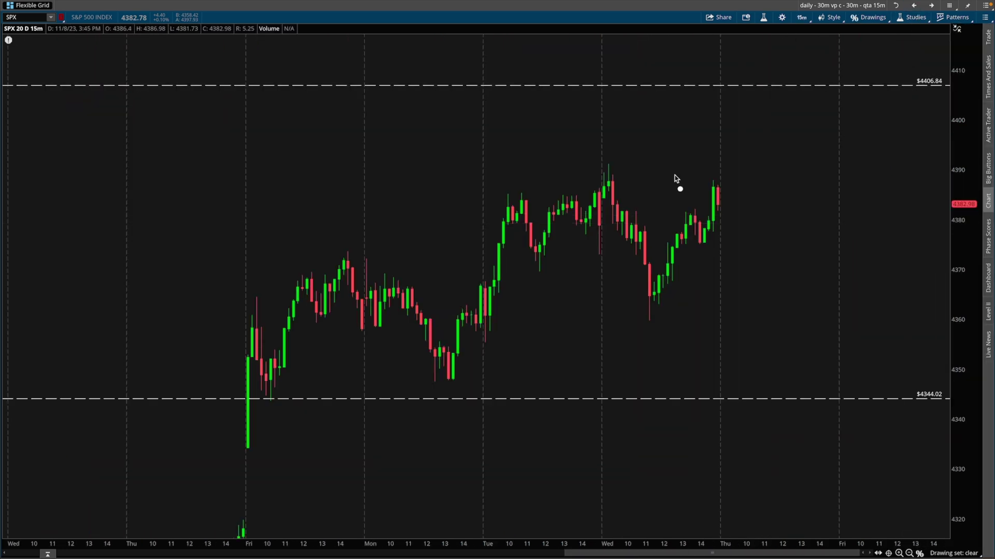
drag(675, 161, 870, 159)
drag(708, 321, 853, 311)
mouse_move(710, 160)
mouse_down()
mouse_move(760, 133)
mouse_move(829, 153)
mouse_up()
mouse_move(723, 324)
mouse_down()
mouse_move(722, 334)
mouse_move(808, 356)
mouse_up()
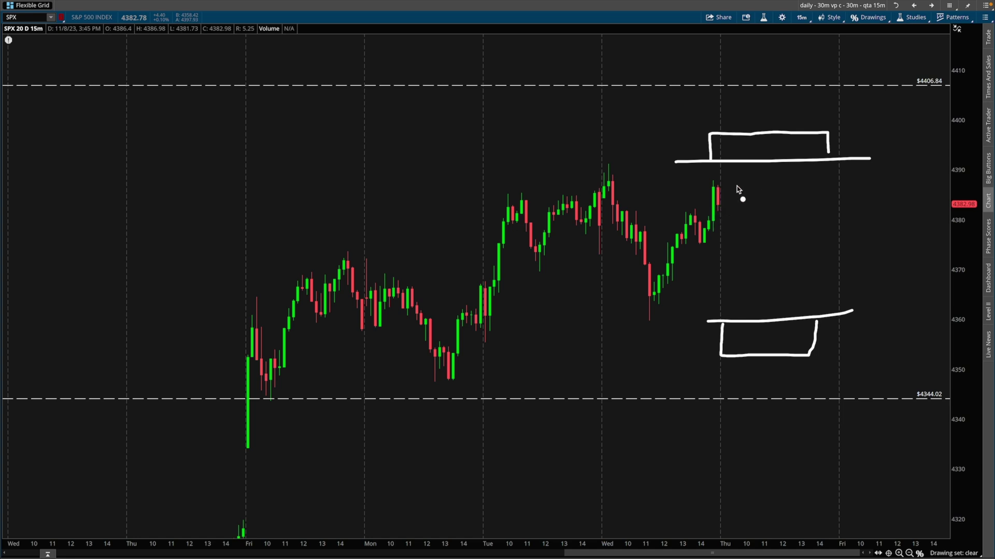
drag(736, 194, 744, 195)
mouse_move(708, 199)
mouse_down()
mouse_move(733, 192)
mouse_move(786, 85)
mouse_up()
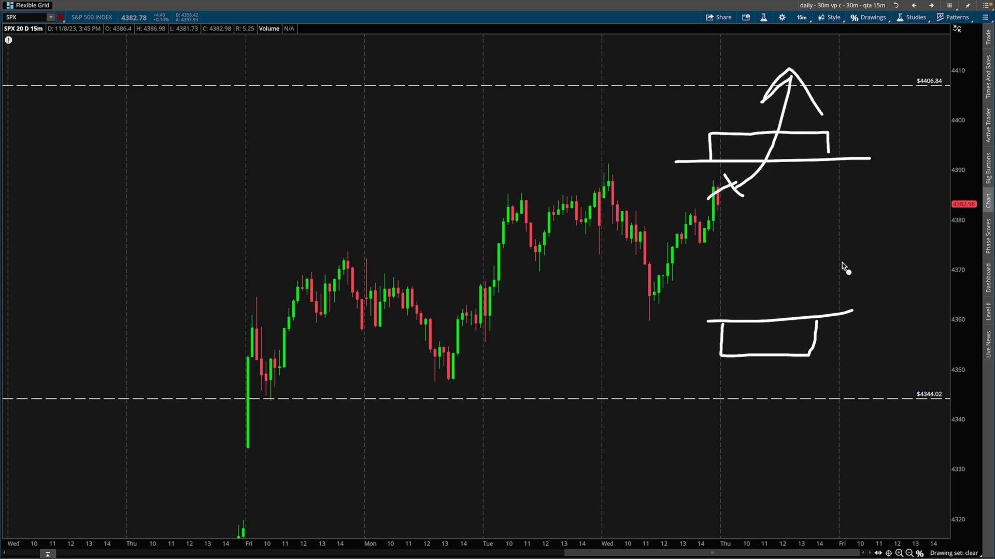
key(e)
mouse_move(712, 195)
mouse_down()
mouse_move(733, 158)
mouse_move(809, 182)
mouse_up()
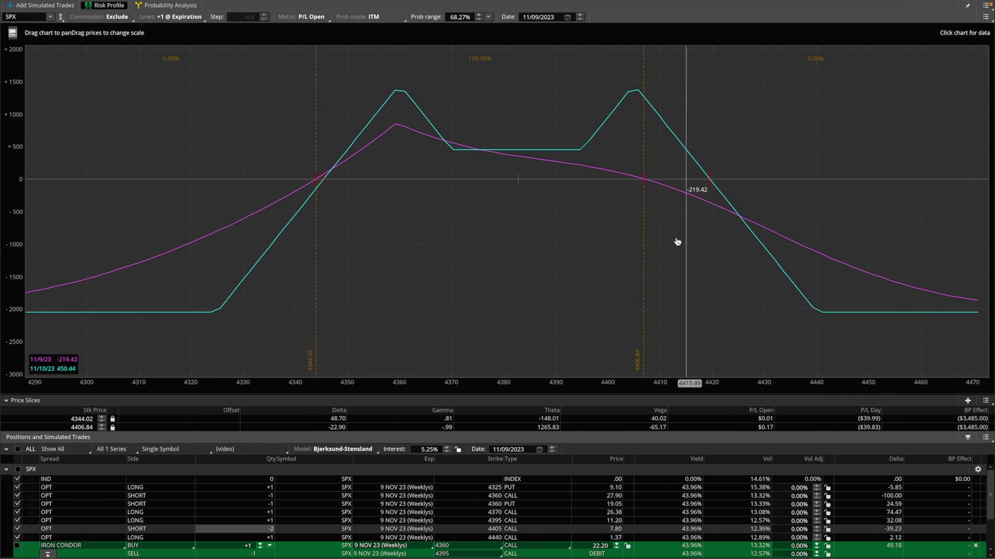
Examine the upper peak and the flat middle section of the expiration curve on the risk profile
click(506, 229)
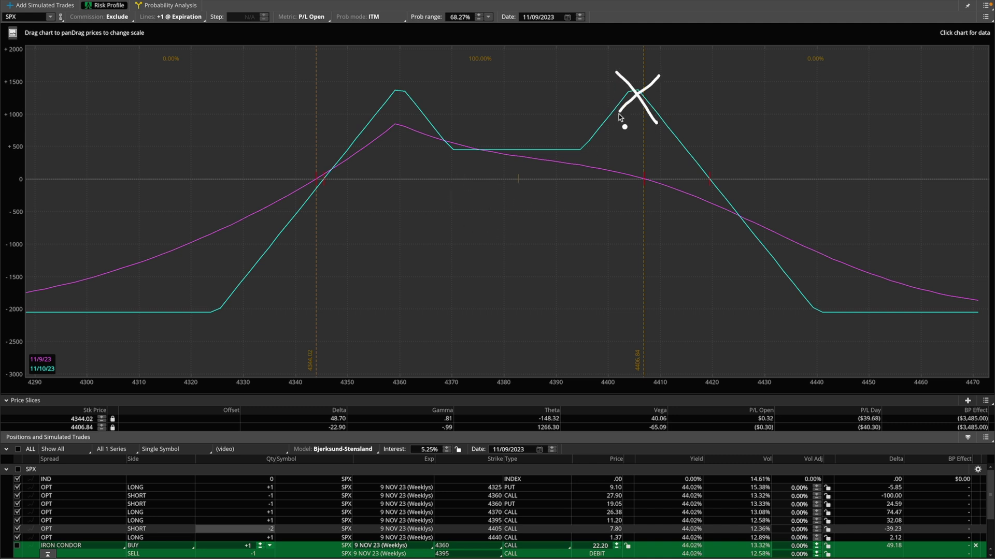
key(Escape)
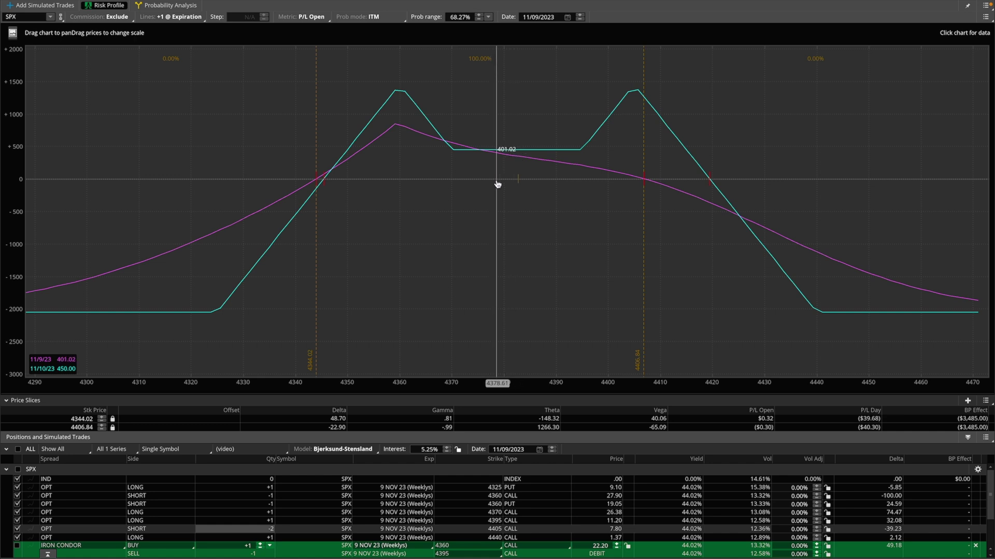
drag(476, 151, 579, 153)
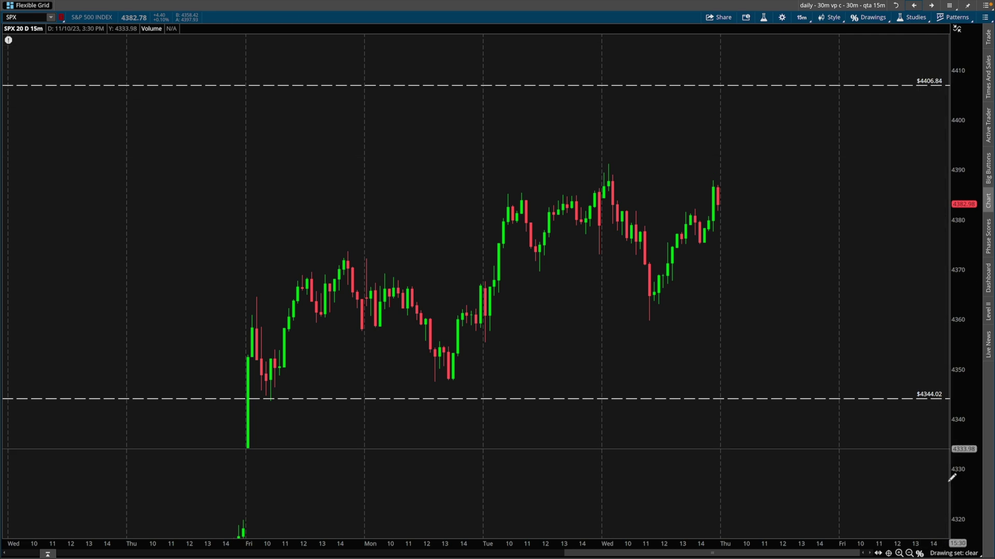
Remove the break-even line drawings from the SPX 15-minute chart
click(871, 18)
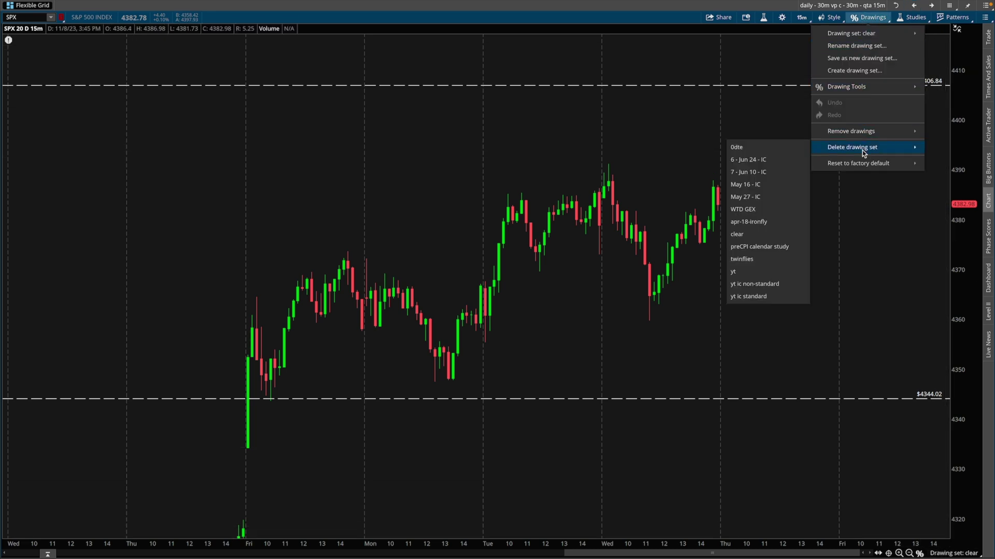
mouse_move(859, 130)
click(780, 132)
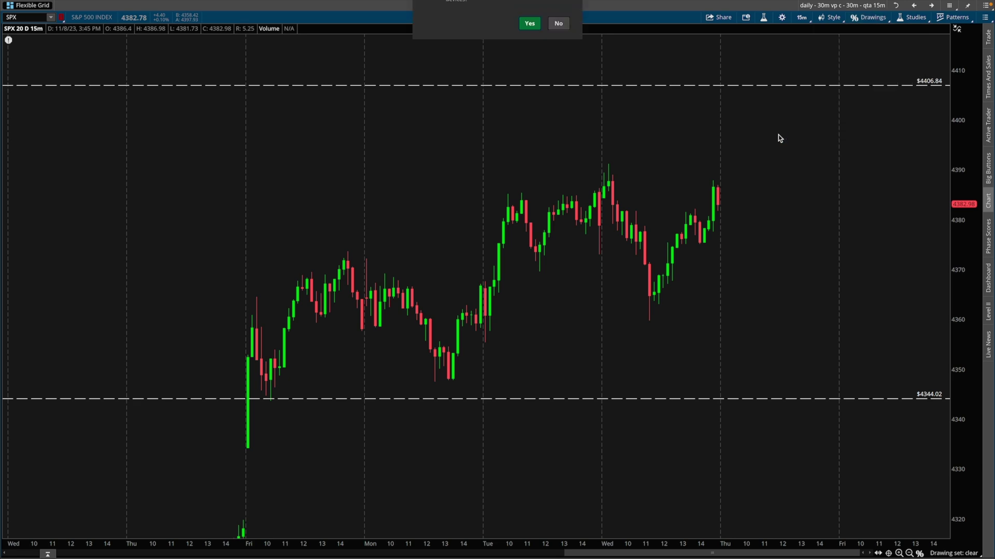
click(529, 53)
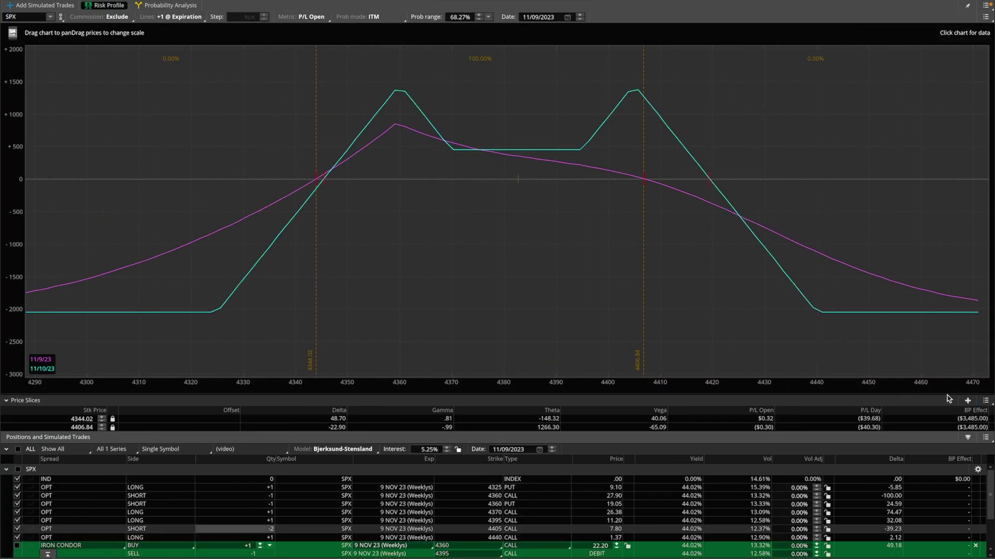
Set the price slices to the break-even points of the 11/9/23 curve
click(984, 402)
mouse_move(955, 416)
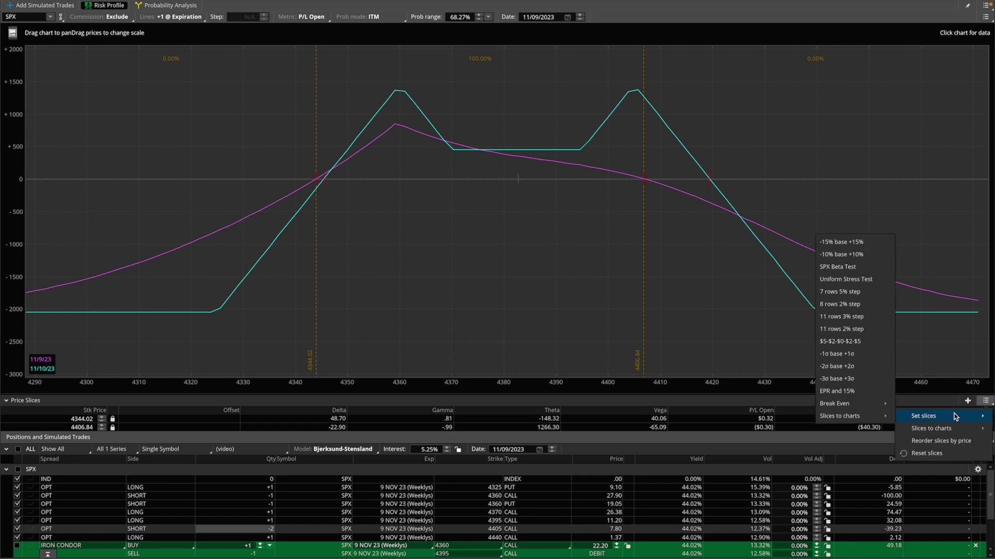
mouse_move(872, 404)
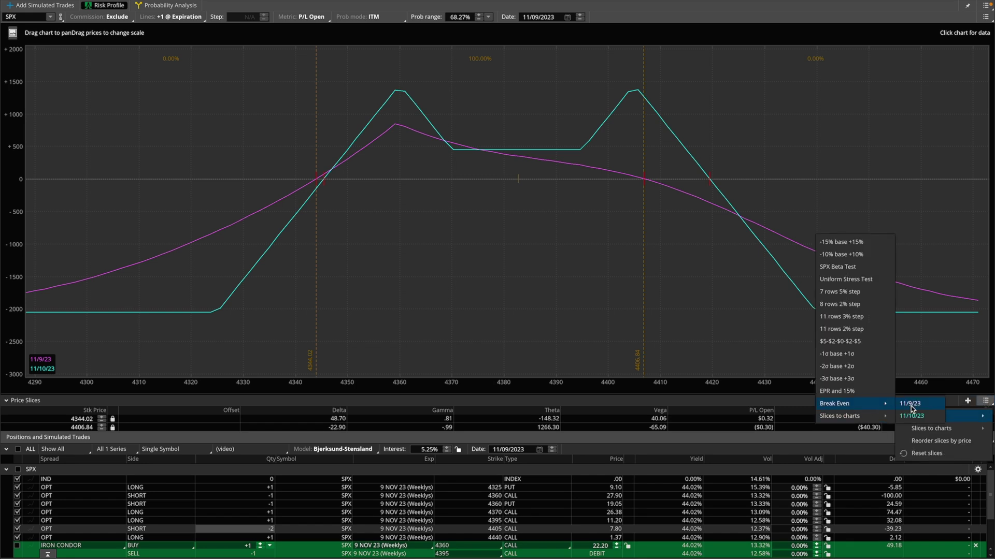
click(919, 403)
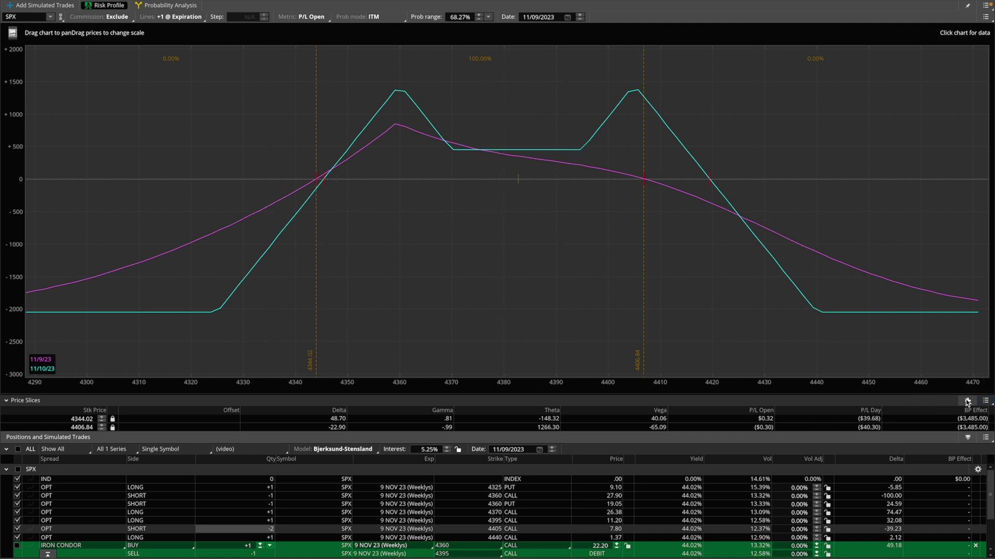
Plot the two break-even price slices as lines on the SPX 15-minute chart
click(985, 400)
mouse_move(933, 416)
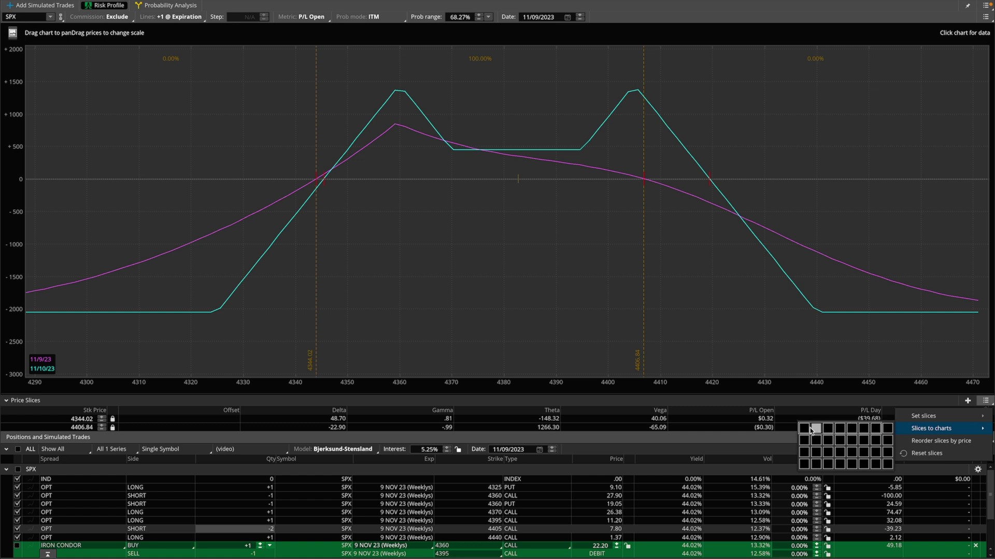
click(807, 429)
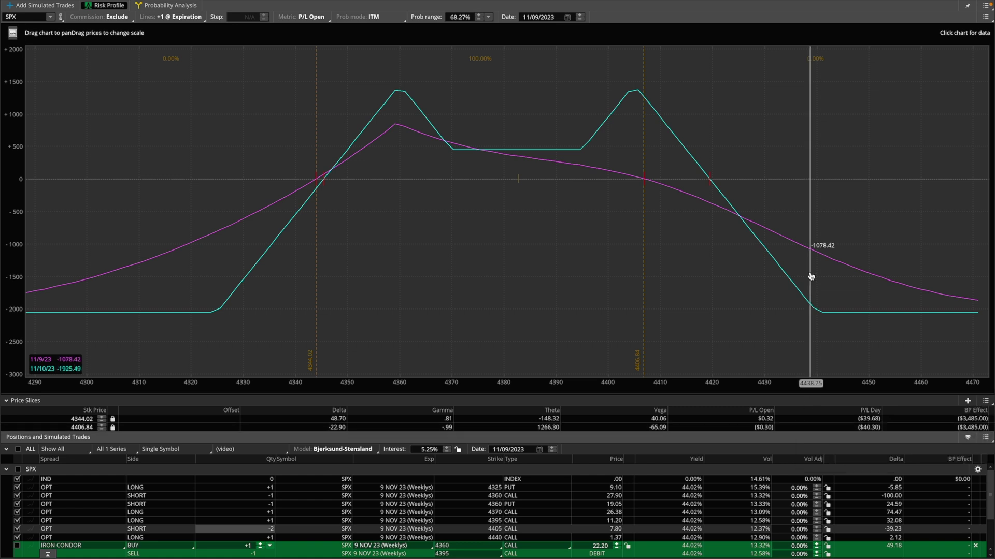
key(alt+F4)
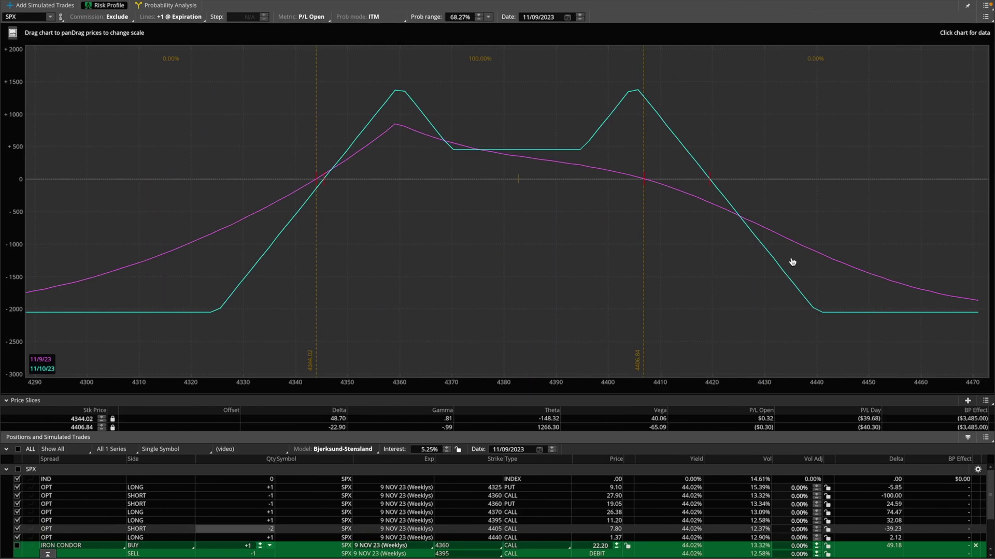
click(985, 400)
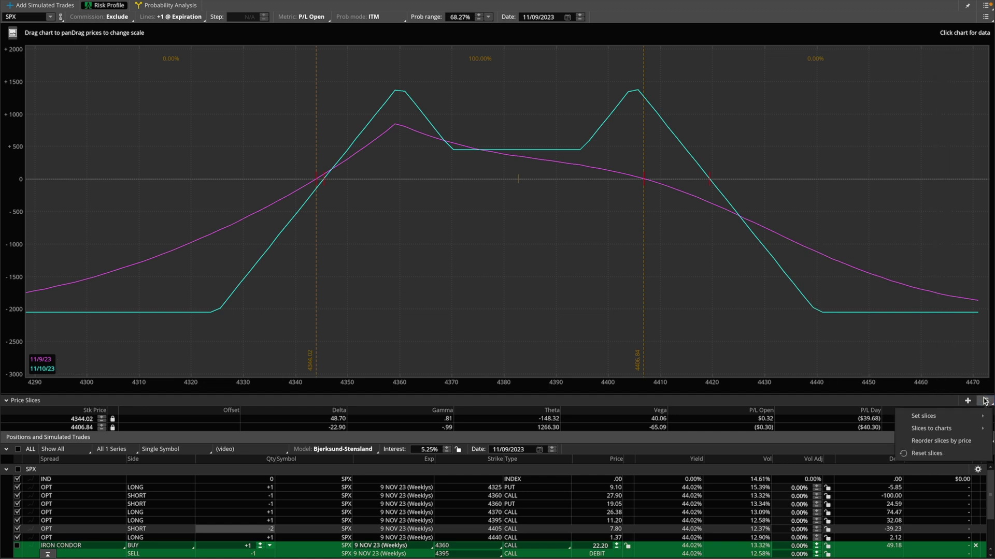
mouse_move(949, 414)
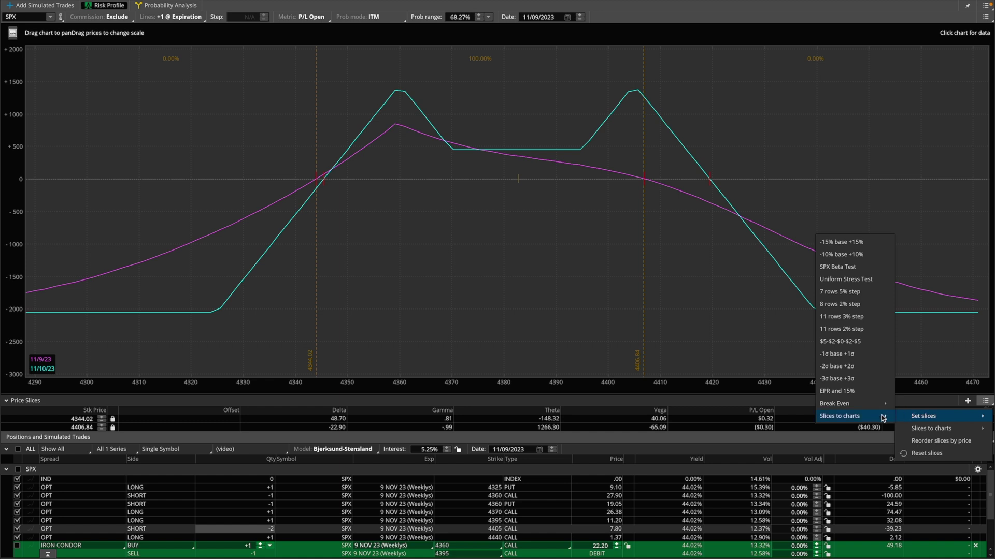
mouse_move(846, 405)
click(788, 398)
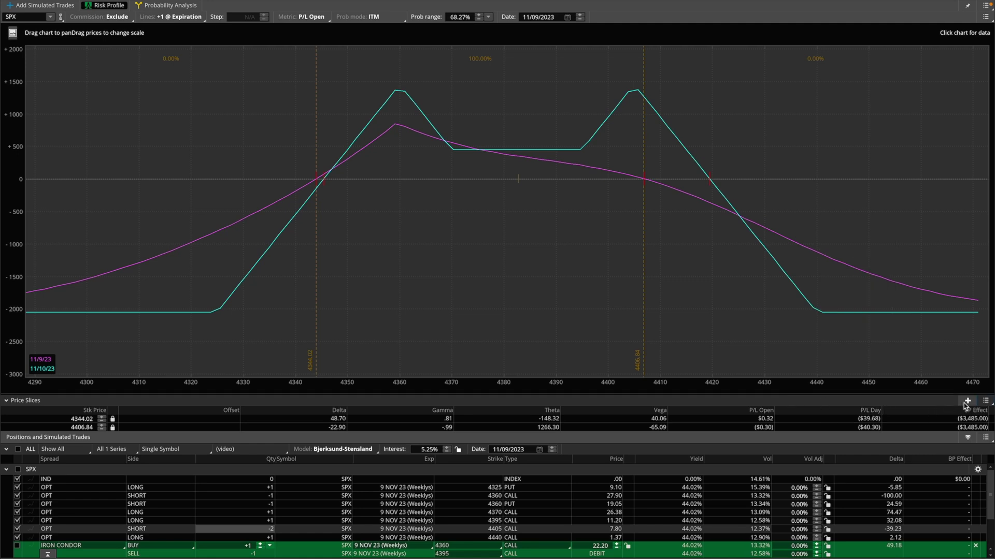
Reset the price slices to their defaults and set the upper slice's offset to +0.5%
click(983, 402)
click(927, 453)
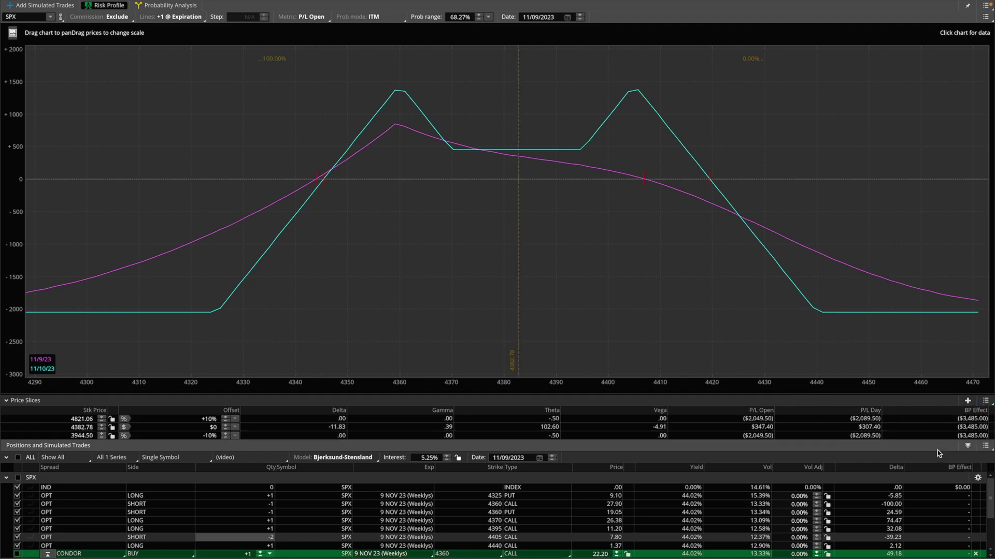
double_click(211, 419)
key(BackSpace)
text(0.5)
key(Return)
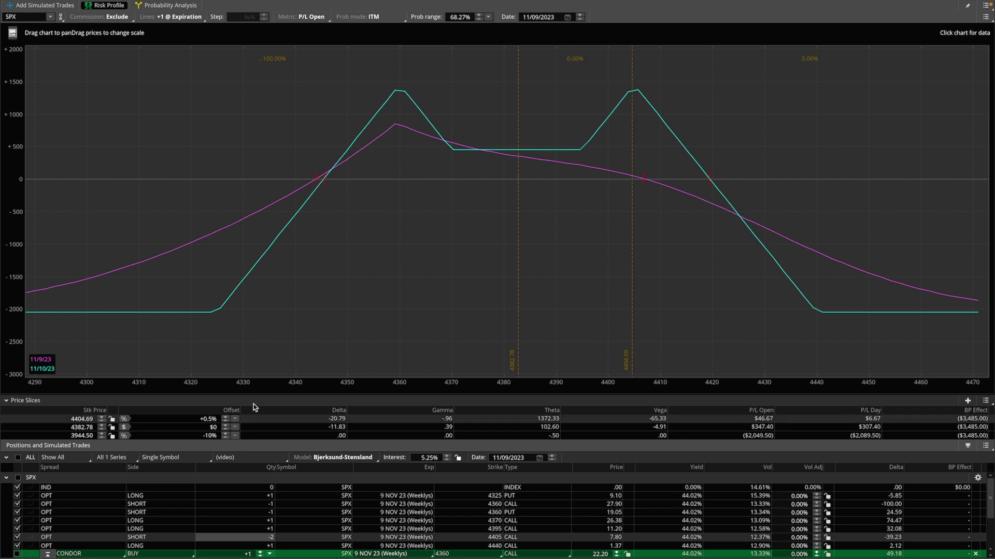
Set the lower price slice's offset to -0.5%
click(211, 436)
key(BackSpace)
key(BackSpace)
key(BackSpace)
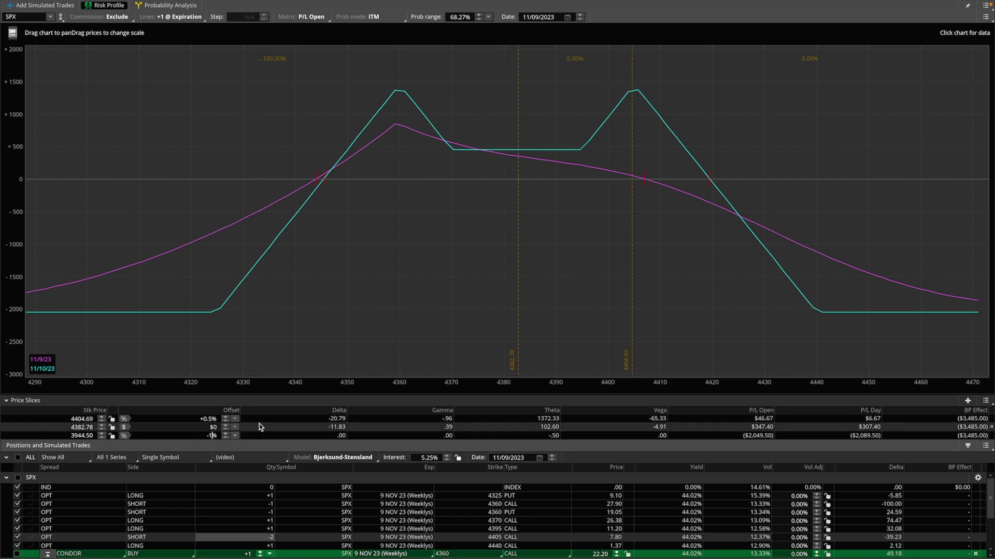
text(-)
text(0.5)
key(Return)
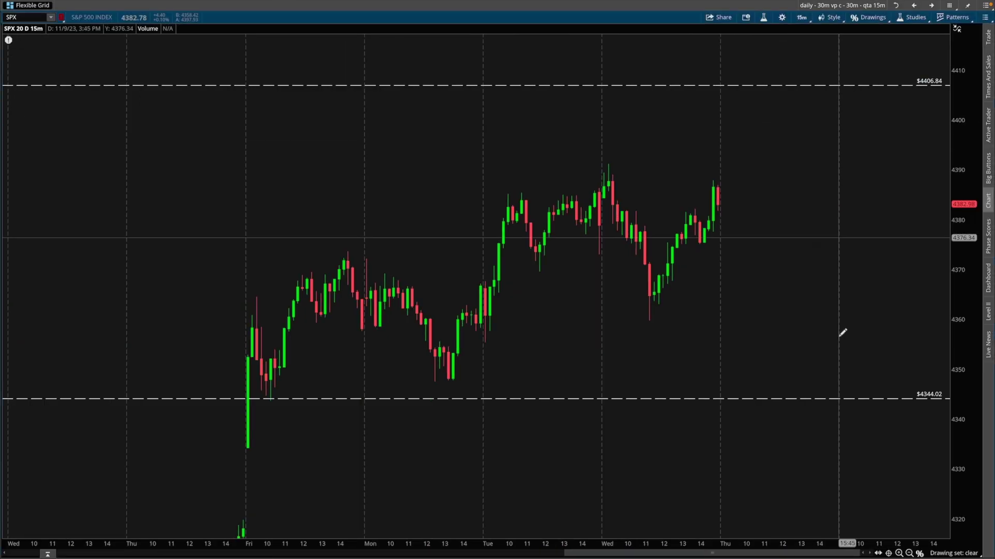
Replace the break-even lines on the SPX 15-minute chart with lines at the three current price slices
click(863, 22)
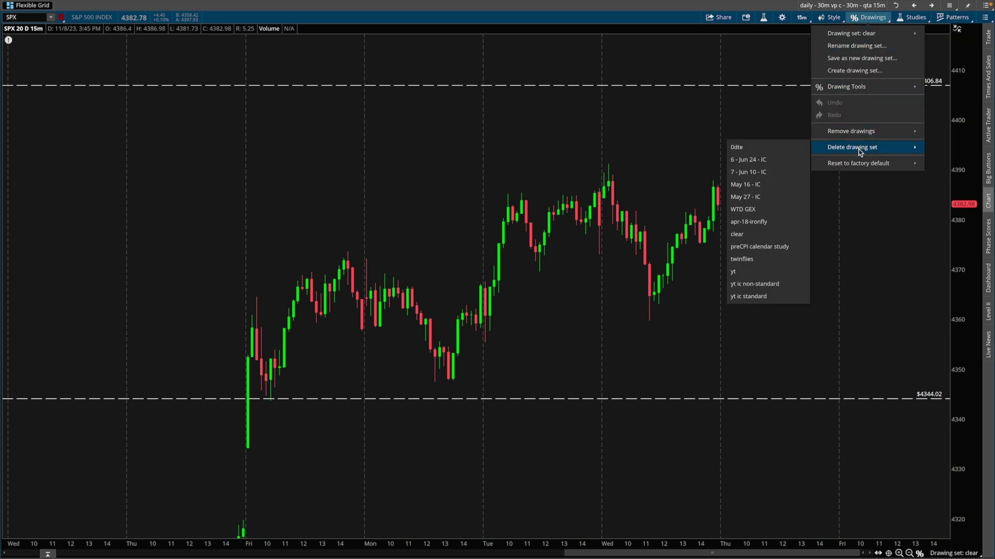
mouse_move(857, 135)
click(779, 135)
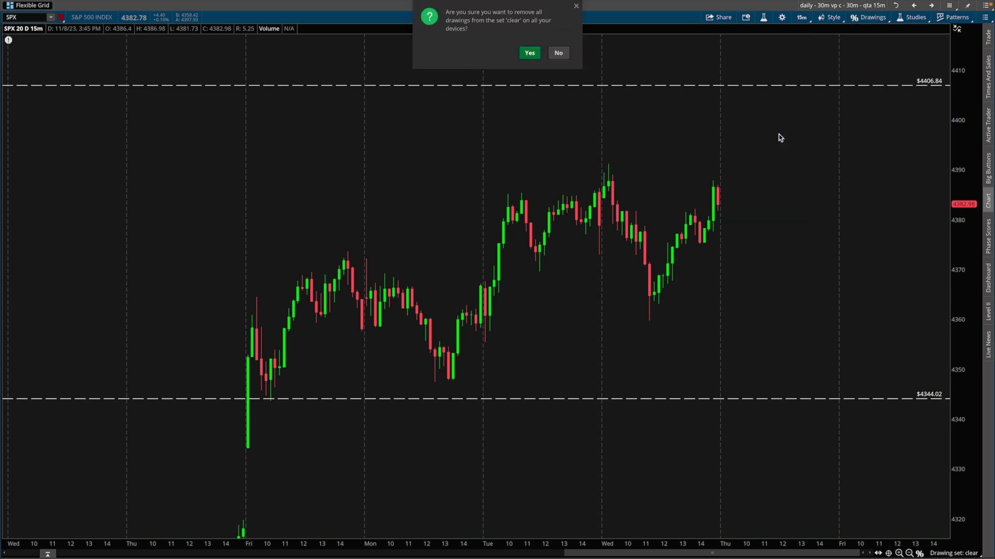
click(529, 53)
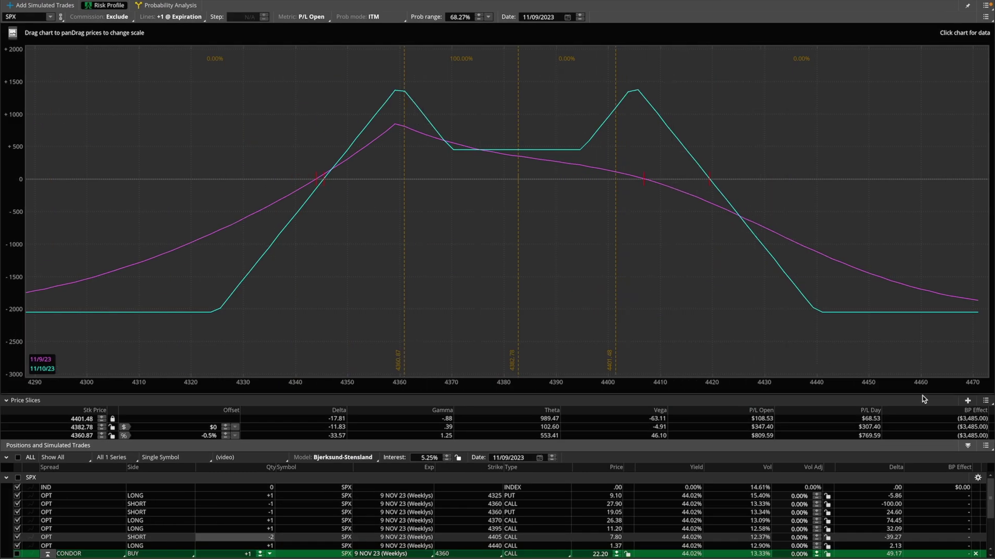
click(986, 401)
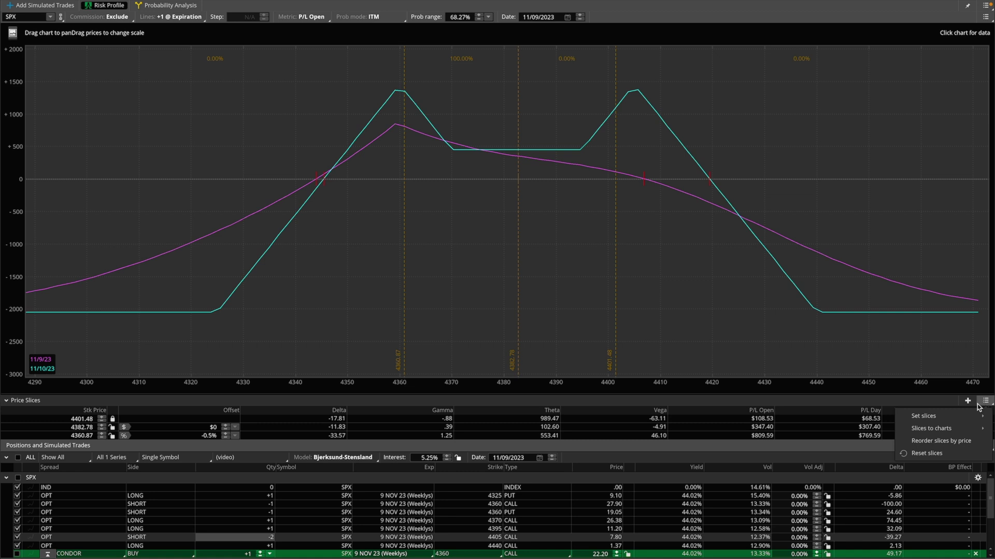
mouse_move(948, 426)
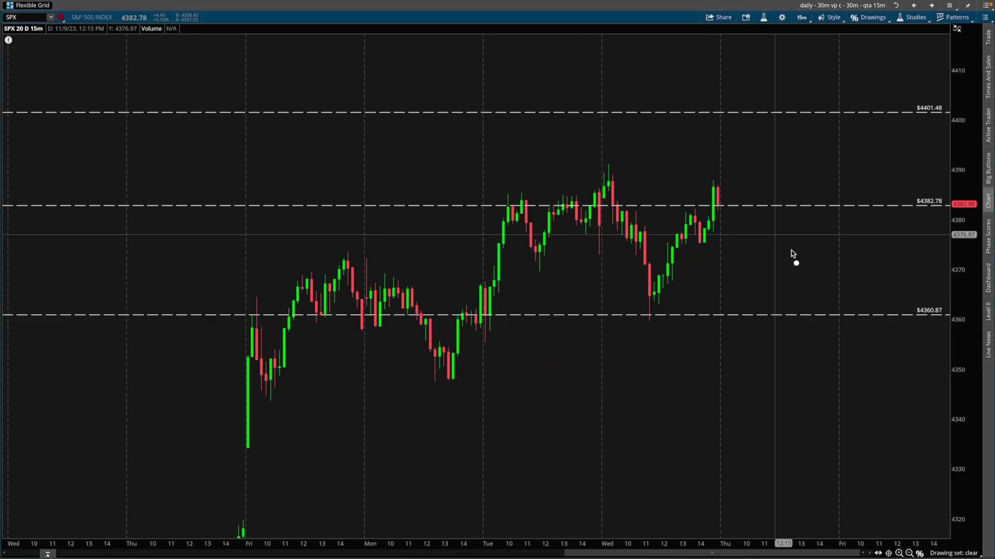
Compare the three slice lines on the SPX chart with the peaks and middle section of the risk profile
mouse_move(705, 185)
mouse_down()
mouse_move(740, 223)
mouse_move(711, 220)
mouse_up()
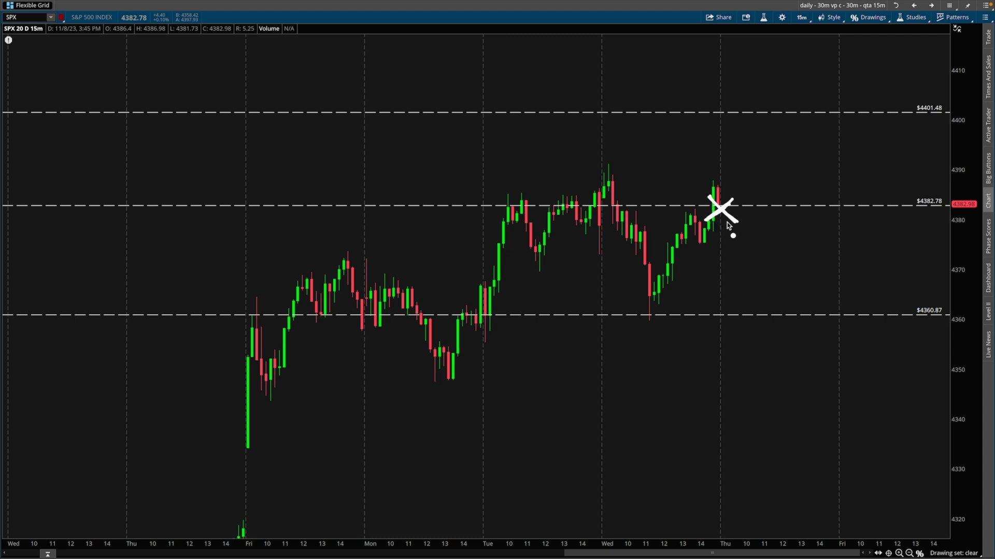
key(e)
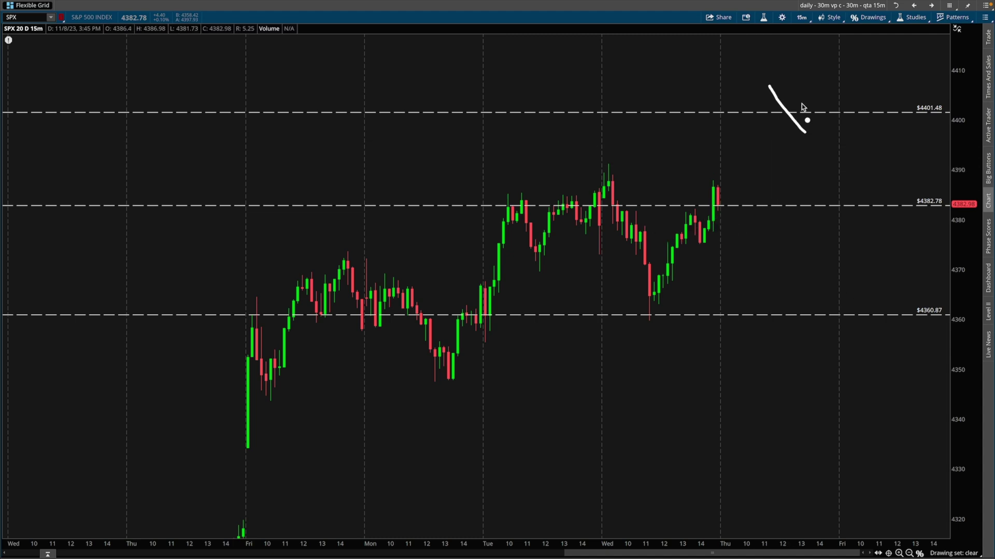
drag(801, 93, 769, 120)
key(e)
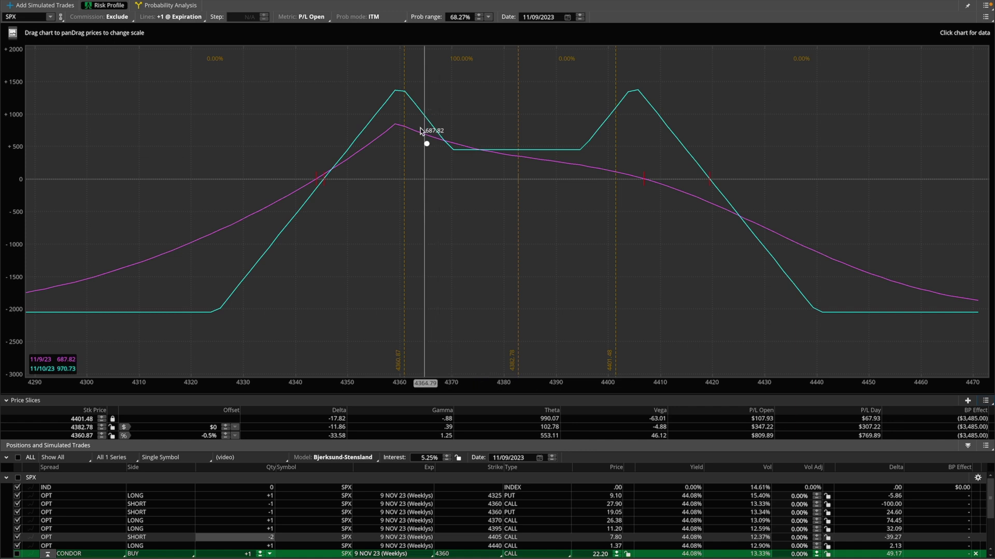
drag(416, 89, 368, 123)
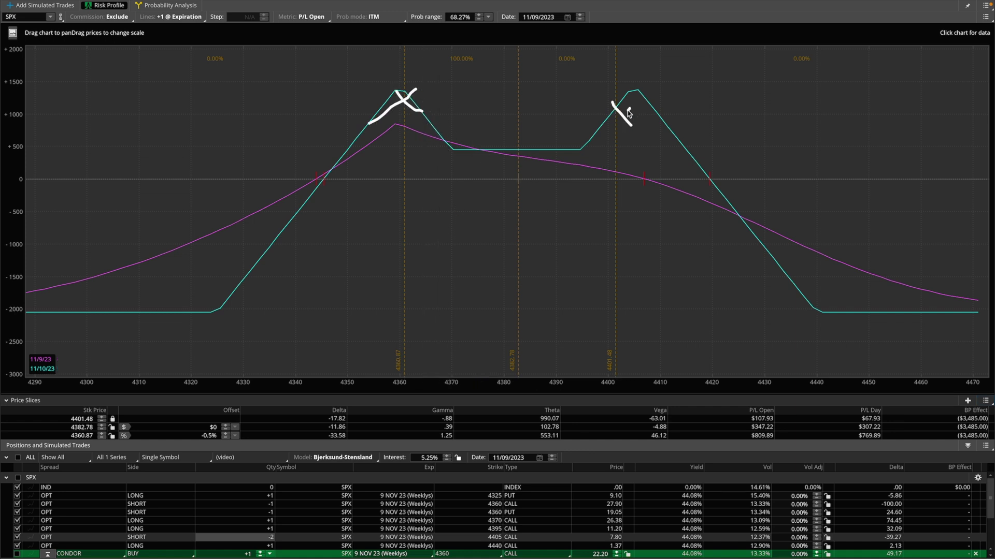
key(e)
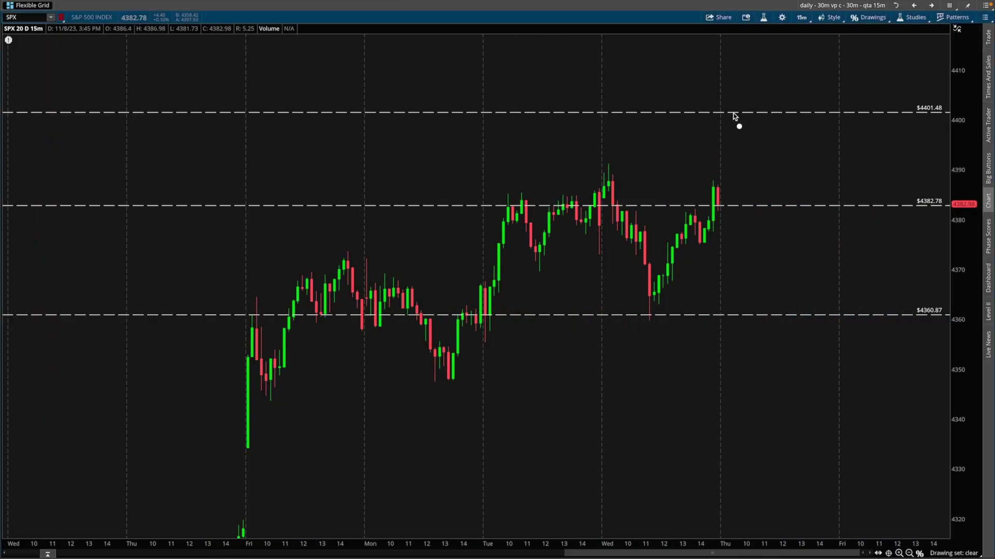
drag(733, 113, 754, 119)
key(e)
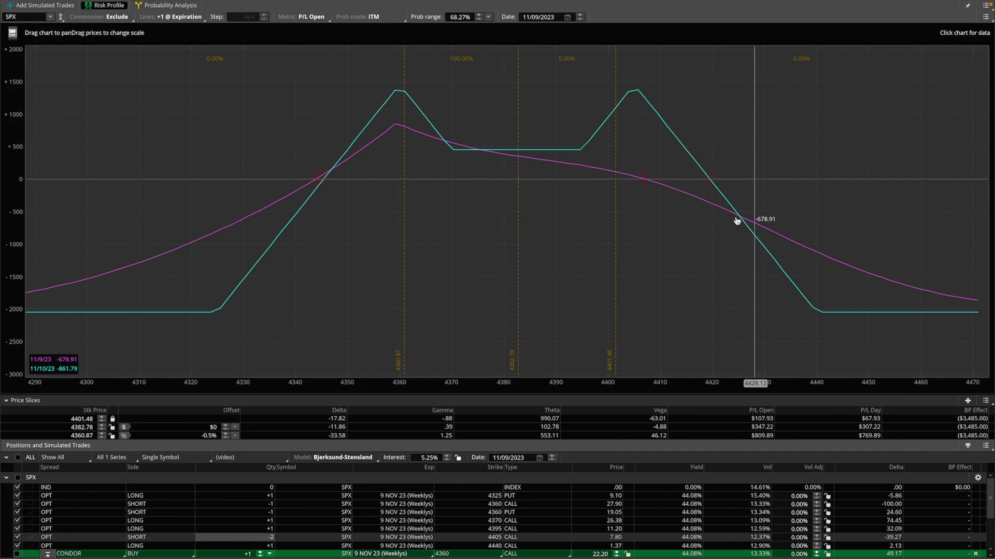
click(612, 146)
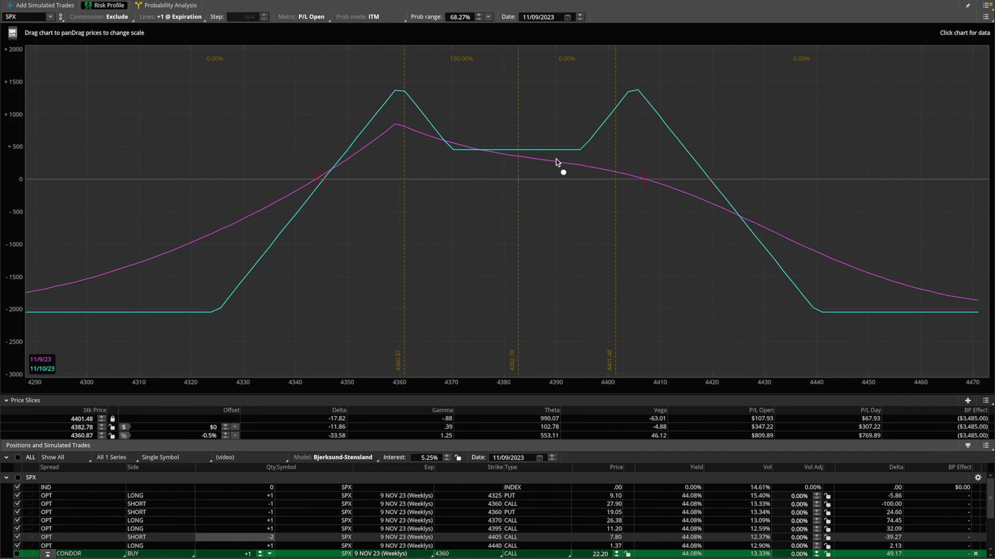
mouse_move(501, 154)
mouse_down()
mouse_move(547, 150)
mouse_move(761, 197)
mouse_up()
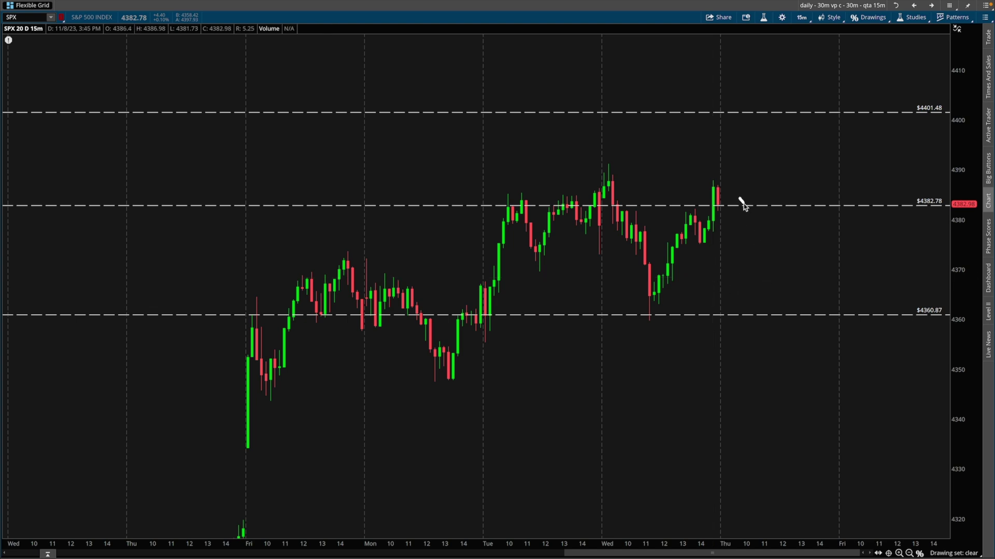
drag(744, 302, 764, 324)
drag(764, 311, 738, 329)
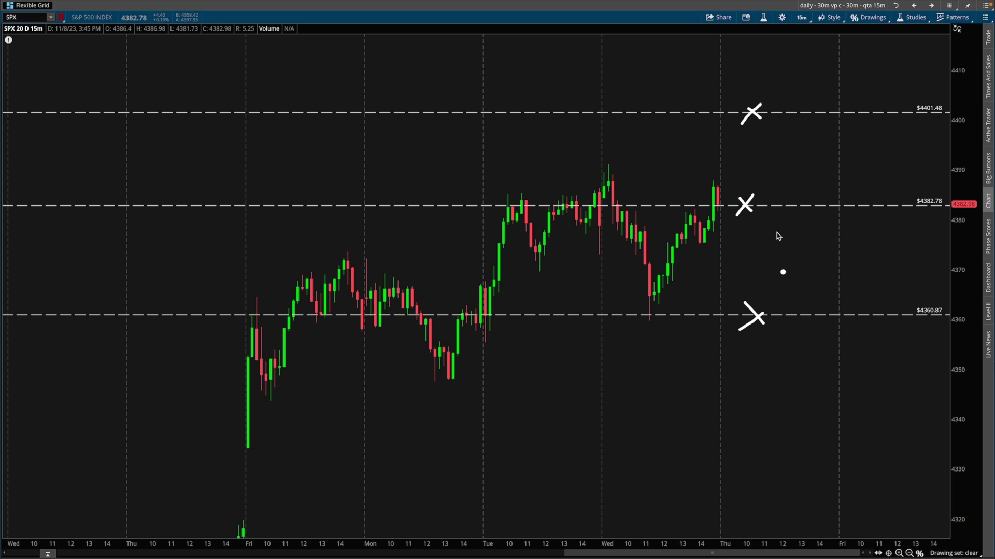
Remove the middle price slice line at $4382.78 from the SPX chart
key(Escape)
right_click(778, 205)
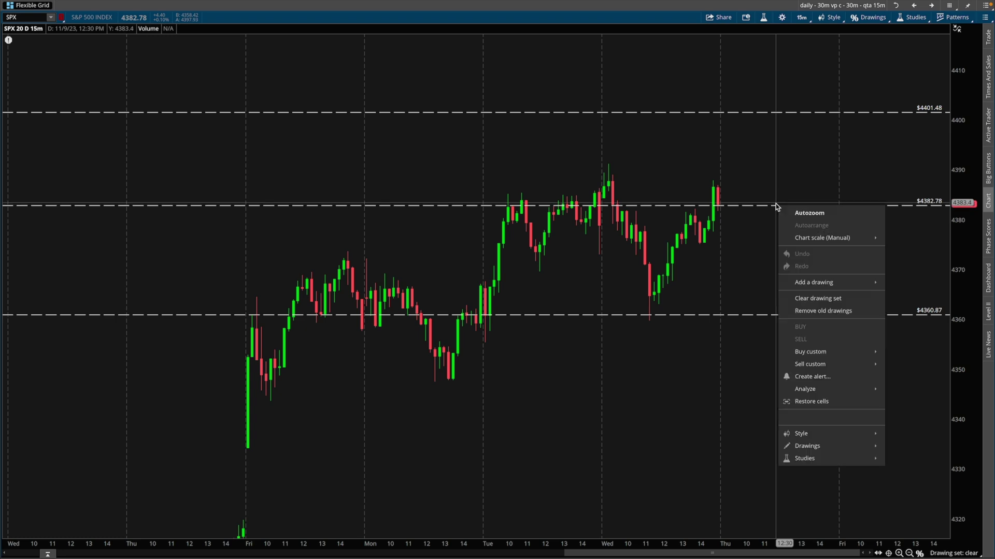
click(819, 251)
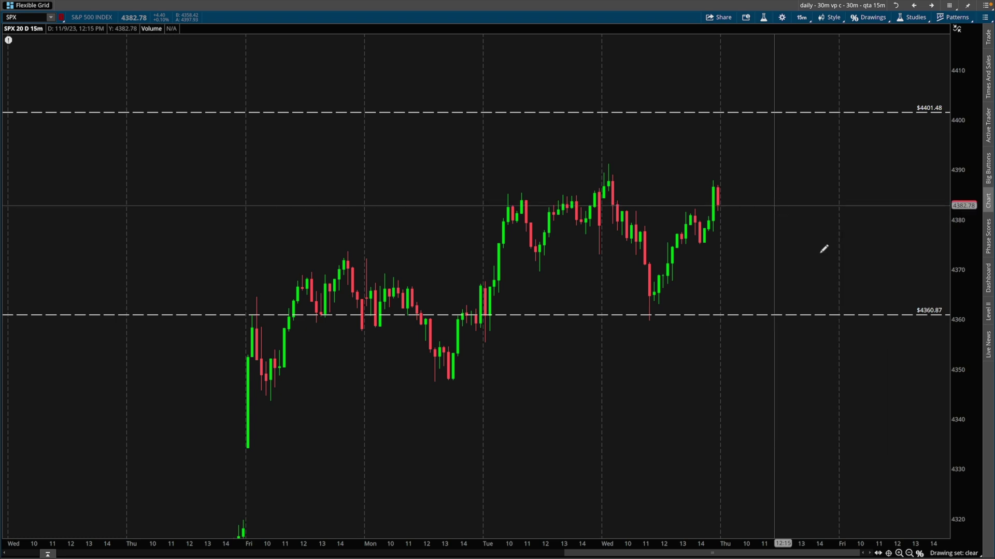
Name the $4401.48 line "max profit - nov 9" and show its name on the right
key(ctrl+2)
drag(732, 91, 769, 132)
drag(766, 96, 730, 129)
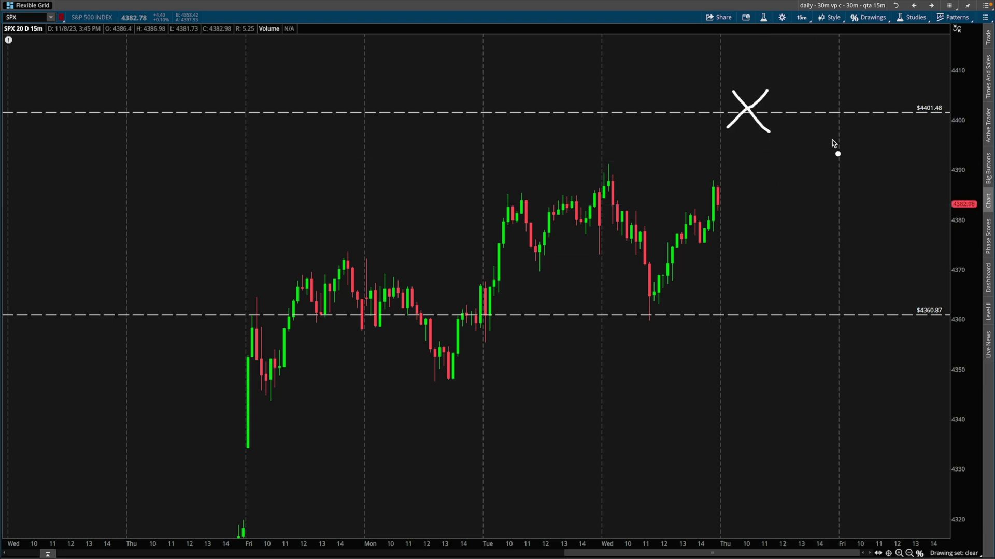
key(Escape)
right_click(833, 113)
click(873, 123)
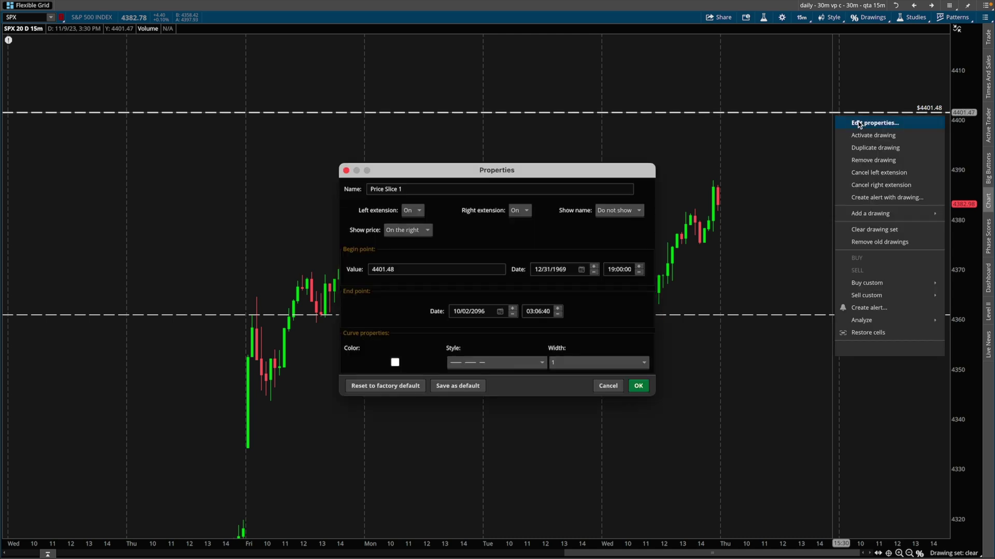
drag(403, 189, 336, 181)
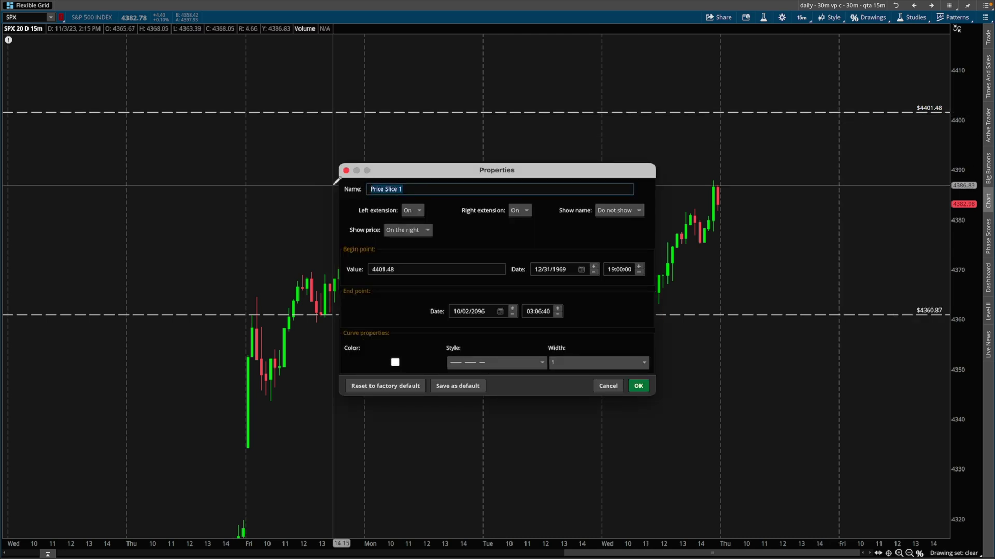
text(max profit - nov 9)
click(613, 210)
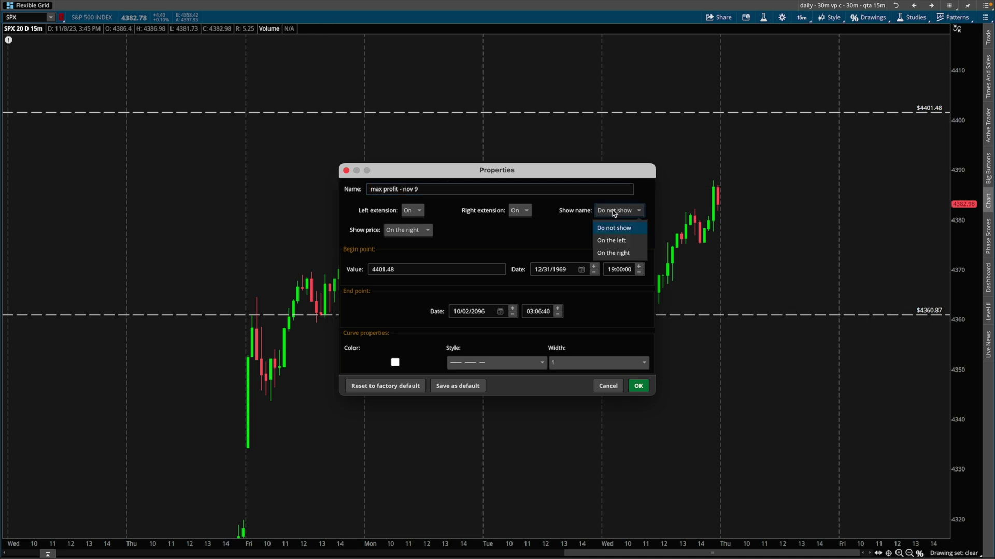
click(614, 252)
Color the "max profit - nov 9" line green with a width of 4 and apply the properties
click(395, 362)
click(399, 388)
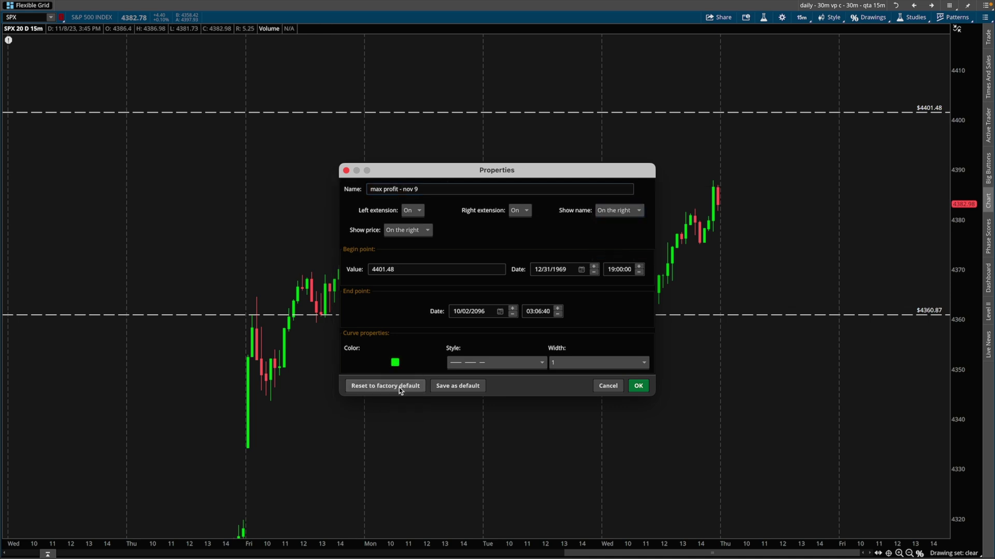
click(564, 365)
click(562, 405)
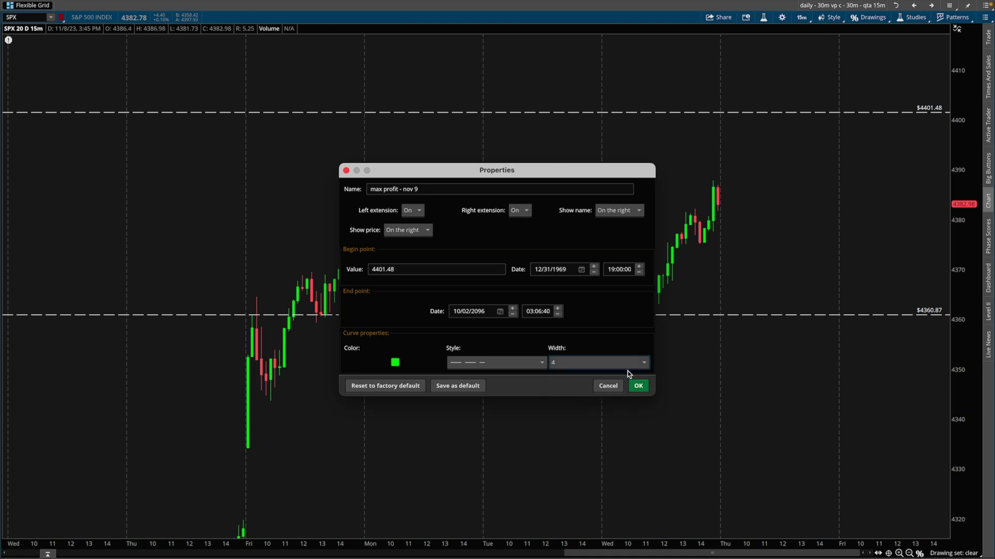
click(636, 383)
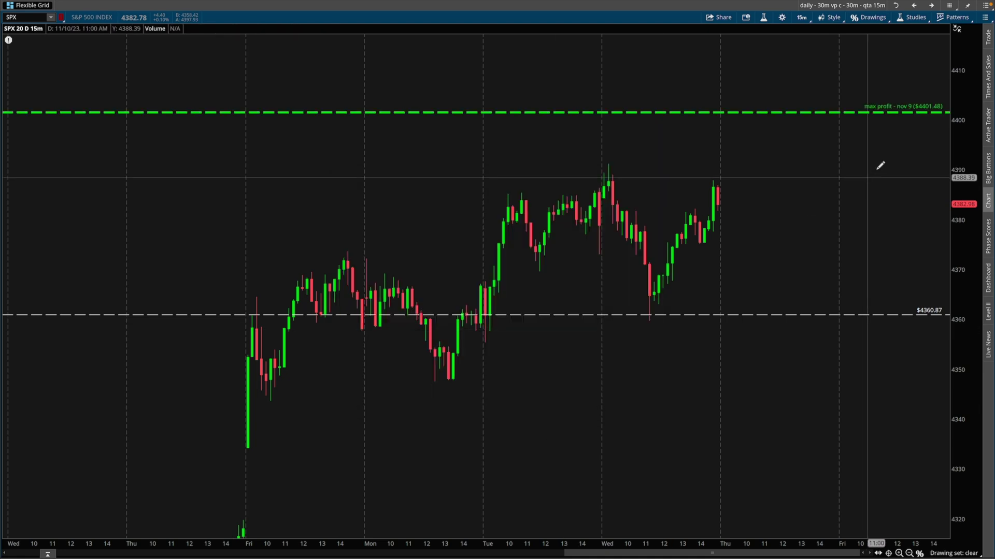
Name the $4360.87 line "max profit - nov 9" and show its name on the right
right_click(854, 315)
click(880, 323)
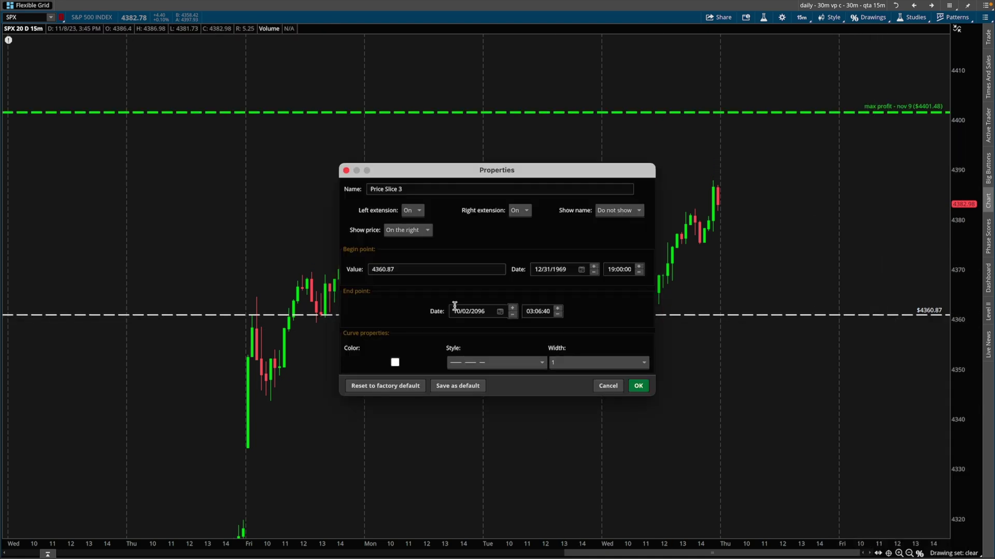
triple_click(409, 189)
text(max profit - n)
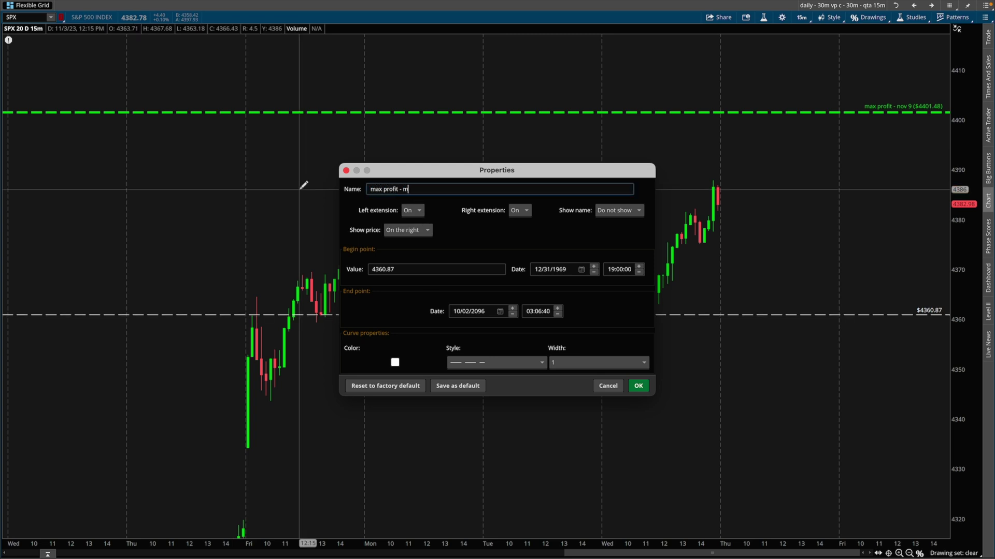
text(ov 9)
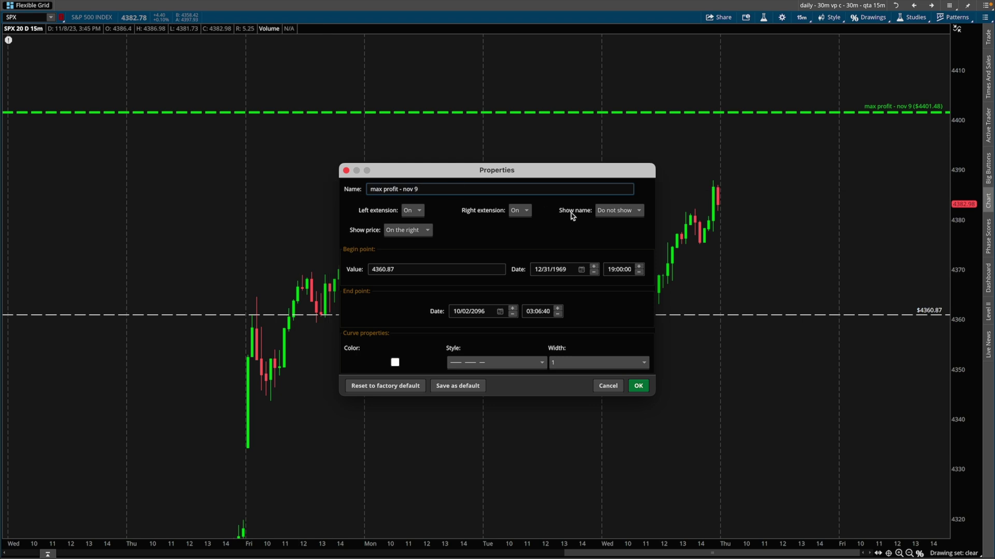
click(619, 211)
click(613, 252)
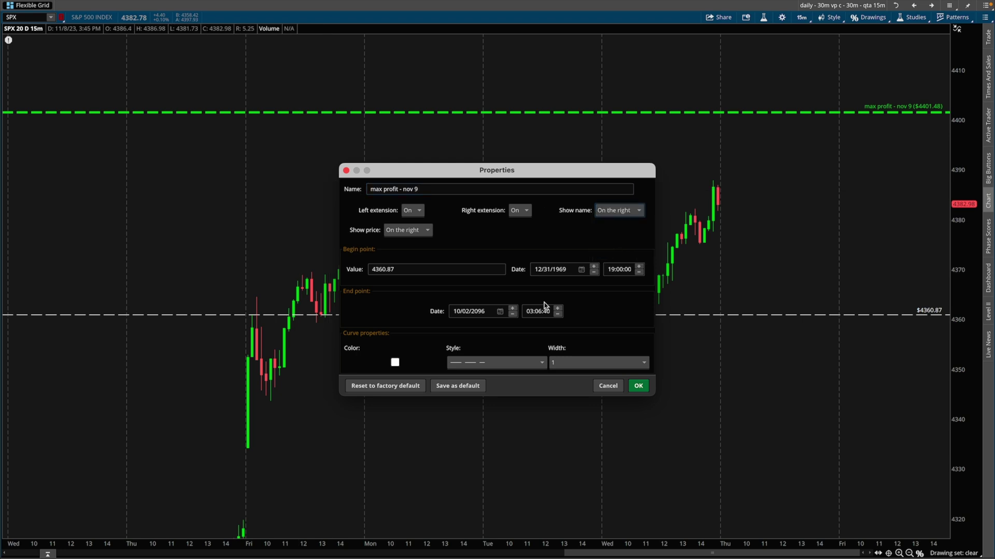
Color the $4360.87 line green with a width of 4 and apply the properties
click(395, 363)
click(397, 390)
click(574, 363)
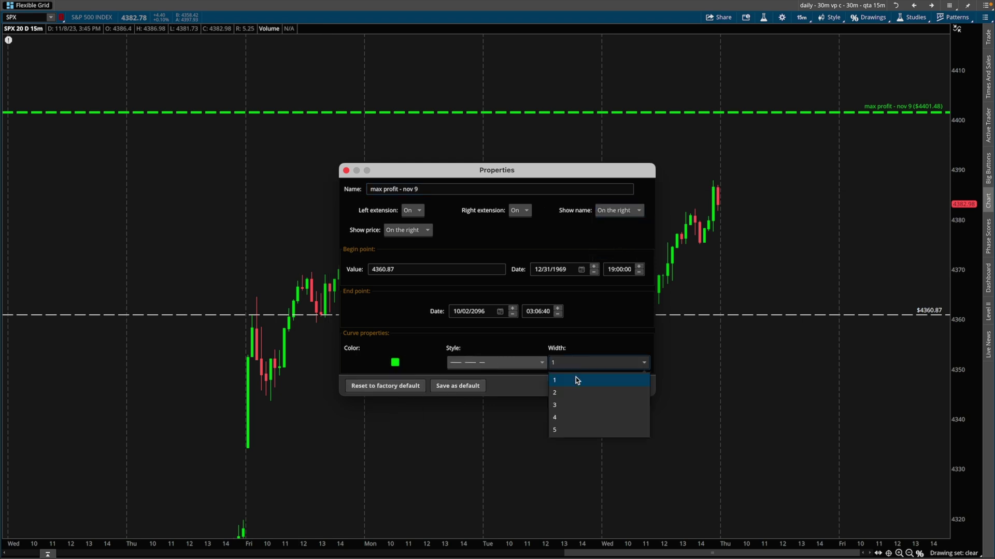
click(568, 415)
click(641, 386)
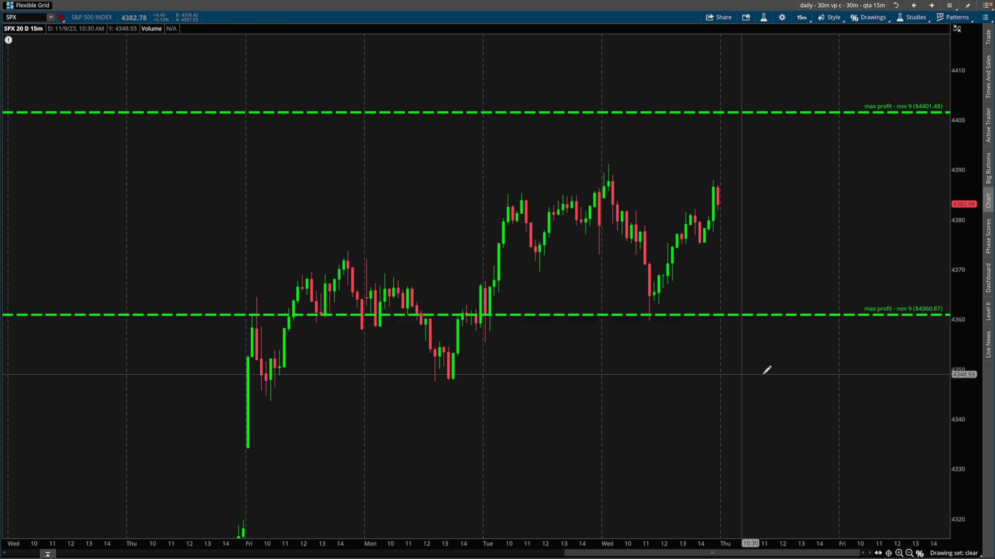
Examine the range between the two max profit lines, marking Thursday's area, the two line levels and the Thursday and Friday sessions
mouse_move(759, 113)
mouse_down()
mouse_move(751, 111)
mouse_move(781, 344)
mouse_move(739, 326)
mouse_move(732, 111)
mouse_up()
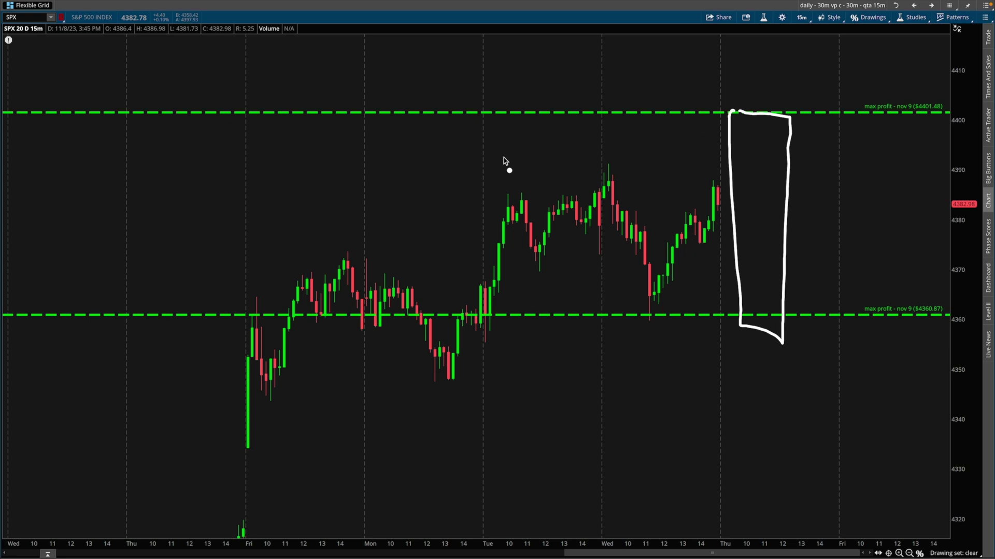
key(Escape)
key(ctrl+2)
drag(800, 125, 767, 264)
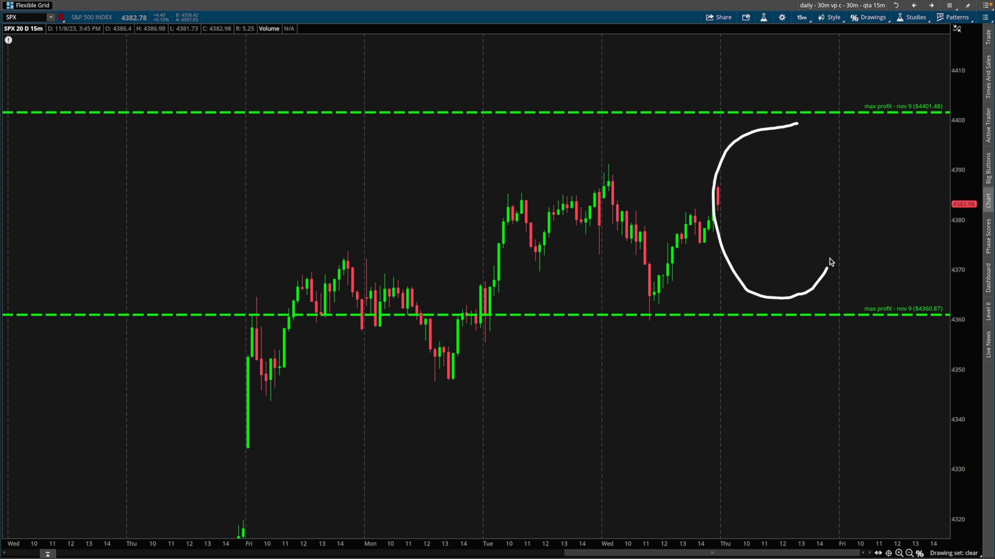
key(Escape)
key(ctrl+2)
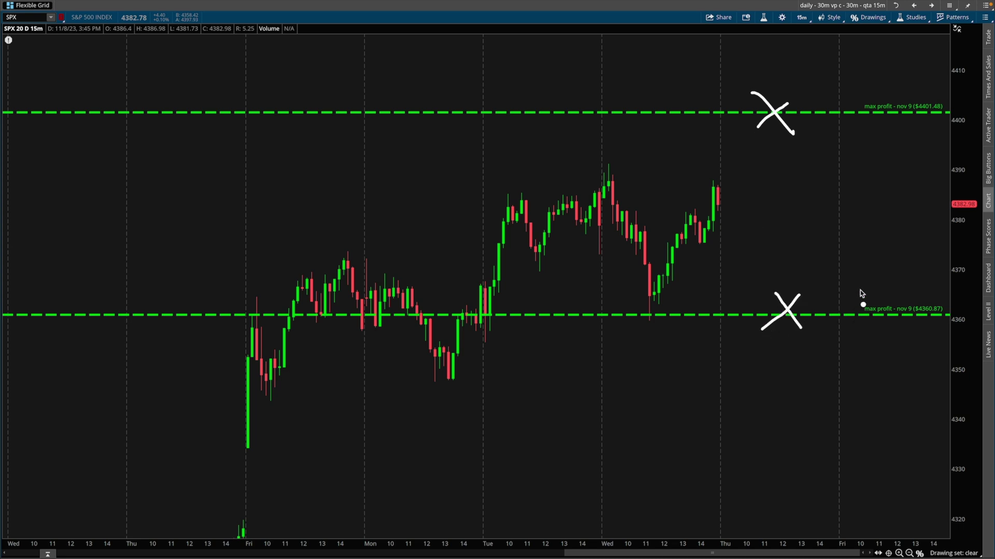
key(Escape)
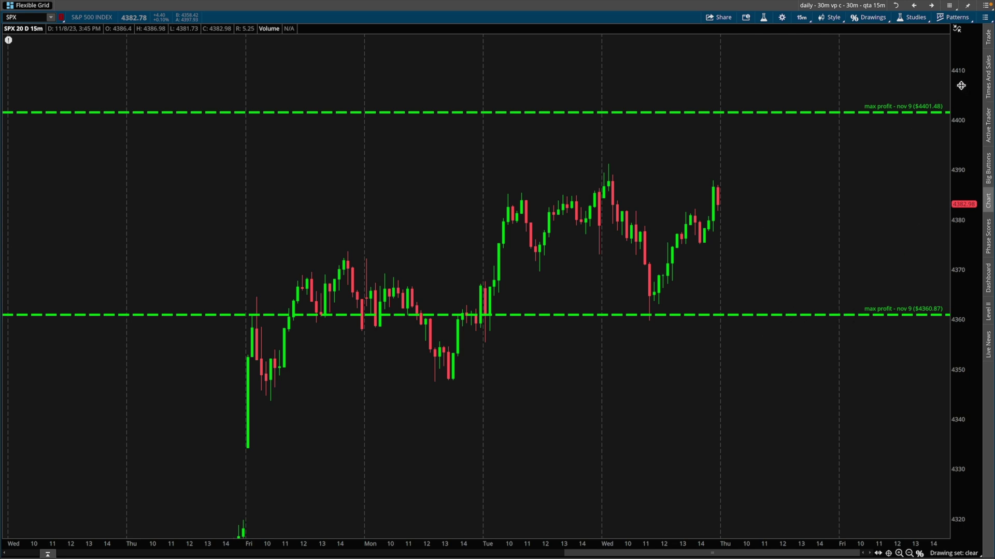
drag(971, 104, 927, 225)
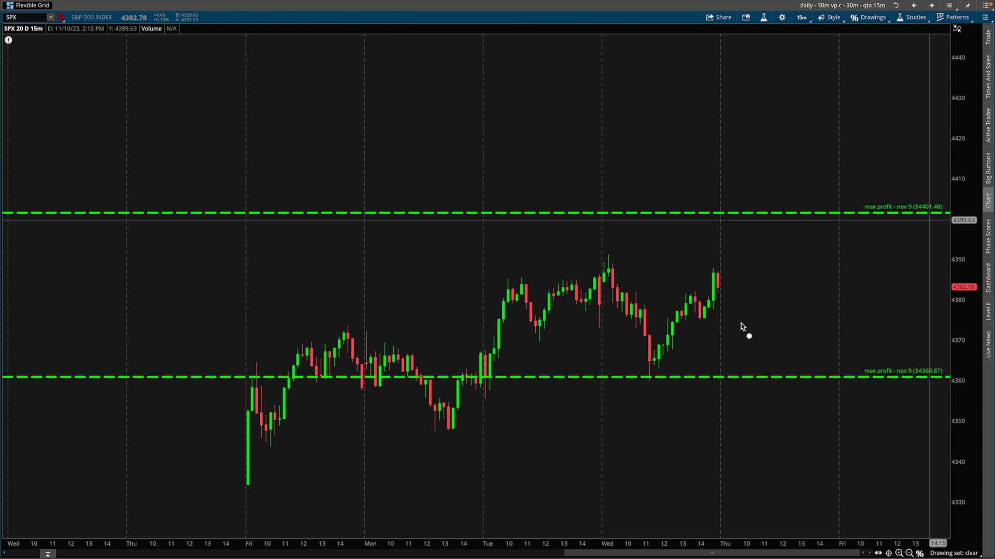
mouse_move(718, 552)
mouse_down()
mouse_move(832, 533)
mouse_move(832, 557)
mouse_move(904, 510)
mouse_move(942, 548)
mouse_up()
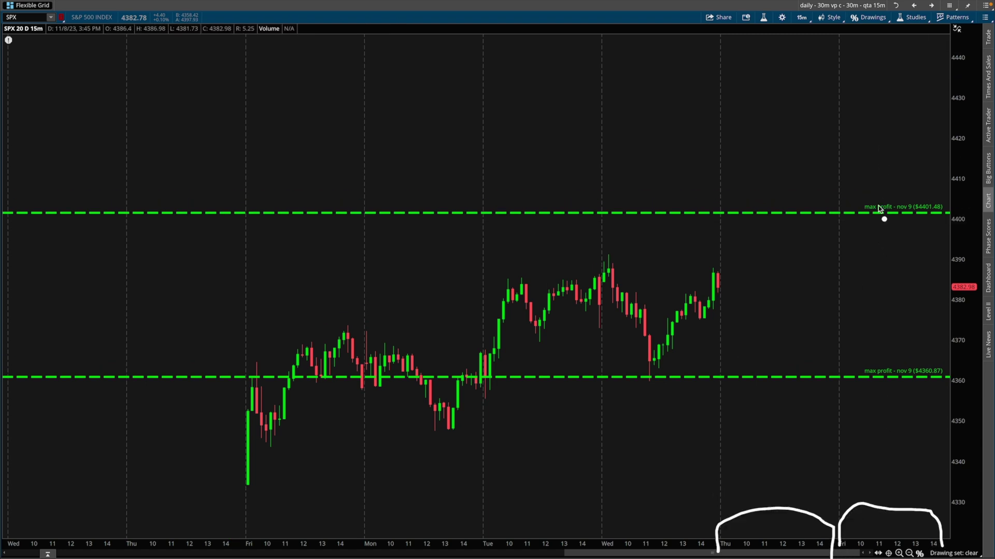
key(Escape)
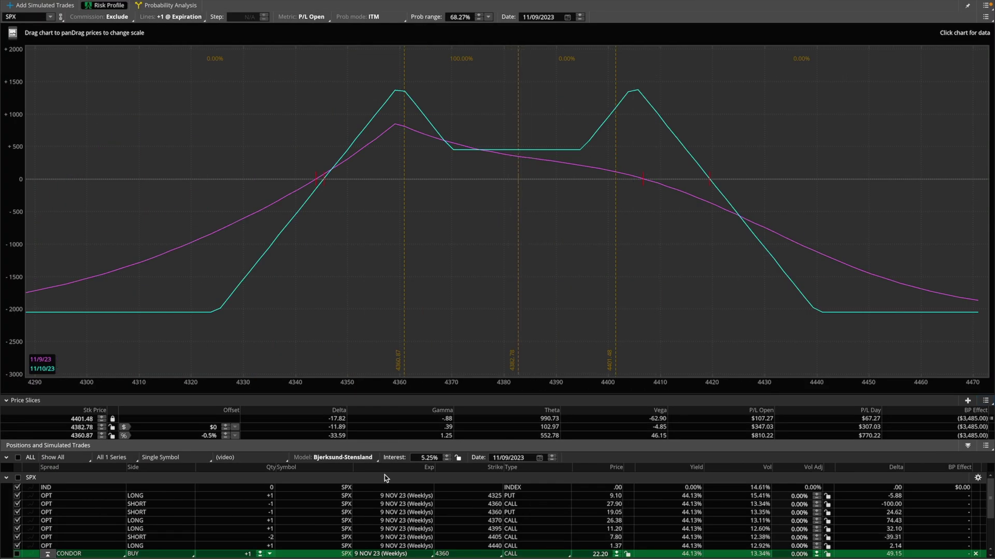
Switch the risk profile to the (calendars) position group and reset its price slices
click(232, 456)
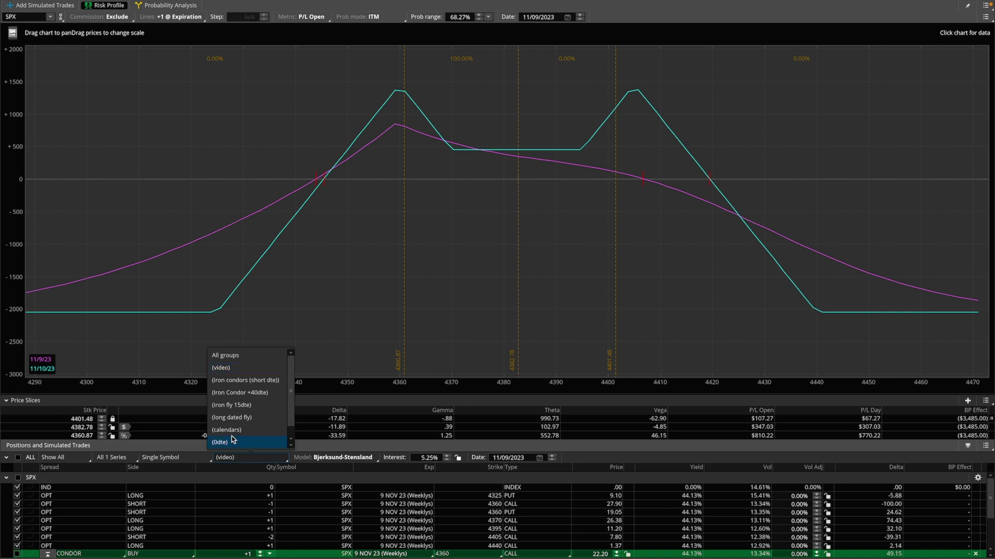
click(232, 430)
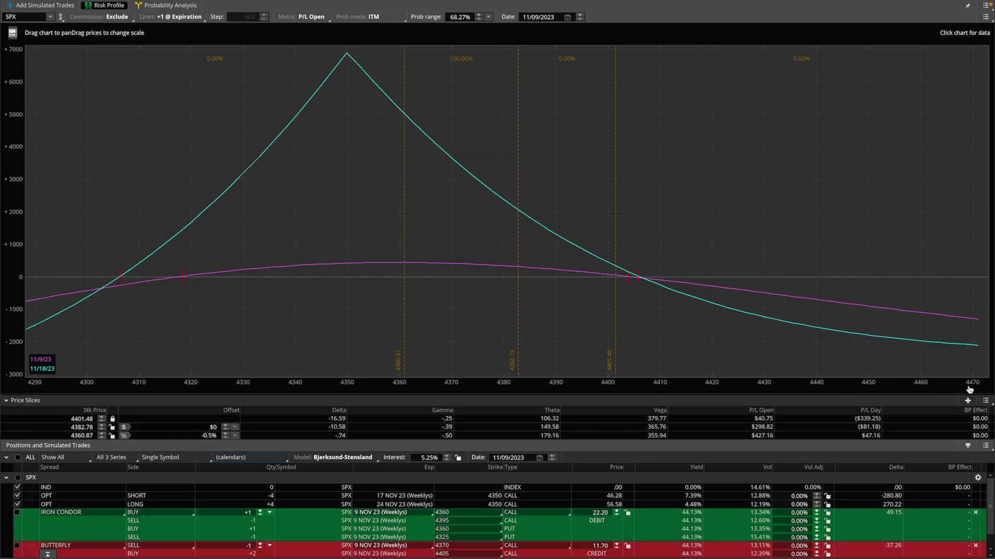
click(985, 401)
click(918, 453)
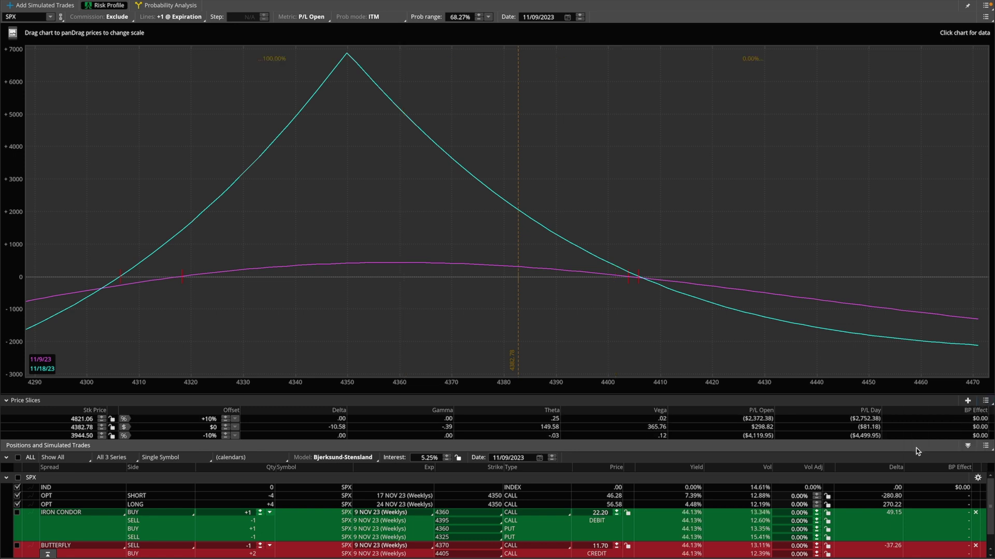
Delete the simulated iron condor and butterfly trades so only the 4350 call calendar is analyzed
drag(657, 382, 459, 384)
drag(401, 325, 484, 333)
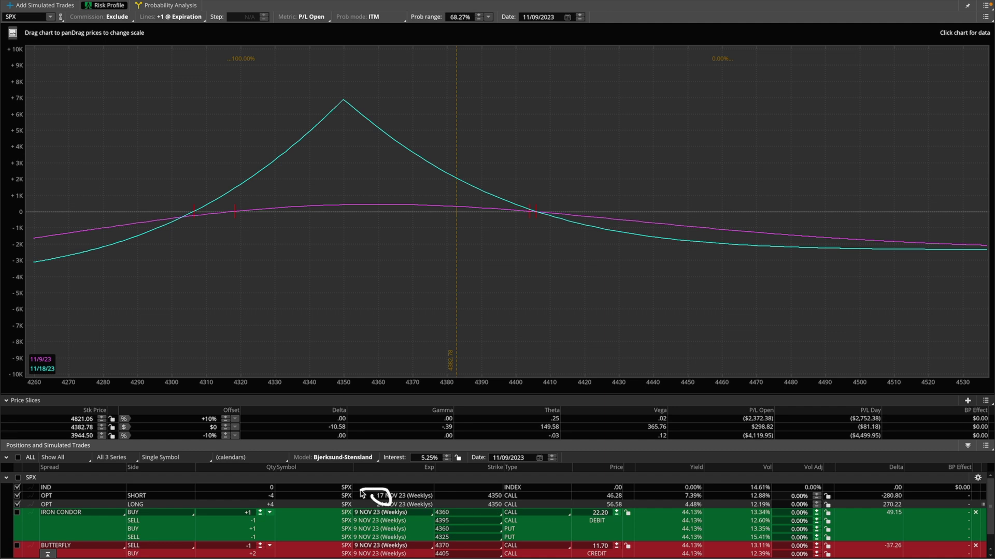
click(976, 512)
click(982, 512)
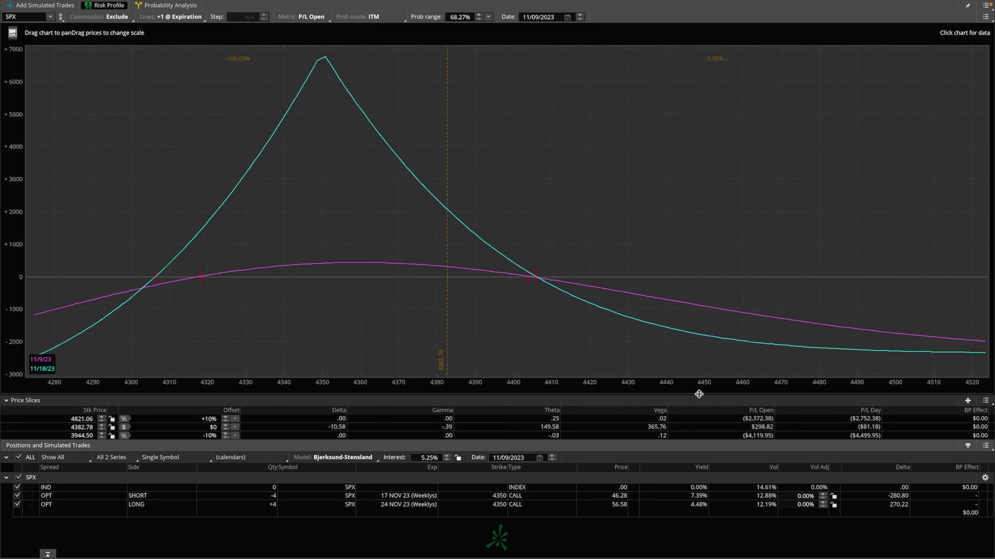
Set the price slices to the calendar's break-even points for 11/9/23
click(984, 400)
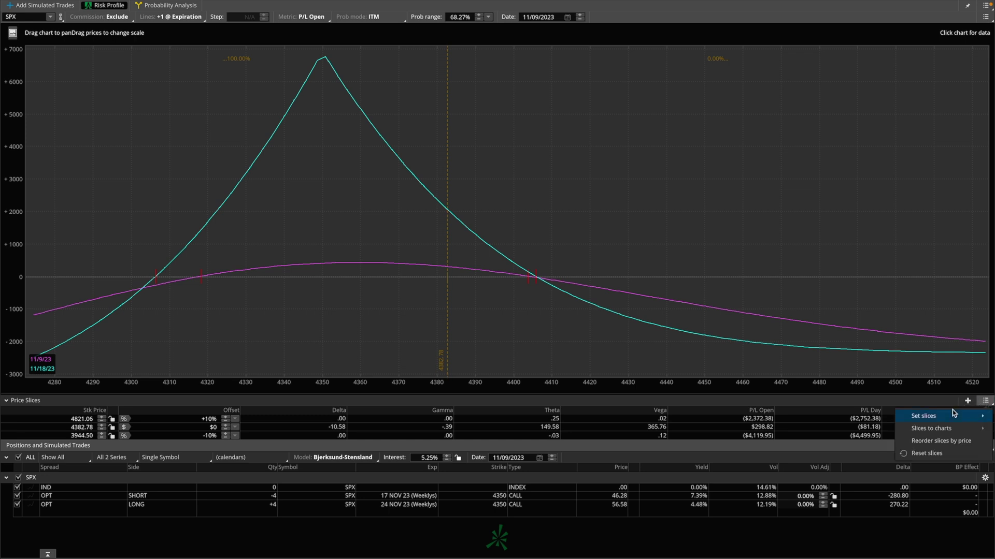
mouse_move(938, 416)
mouse_move(860, 404)
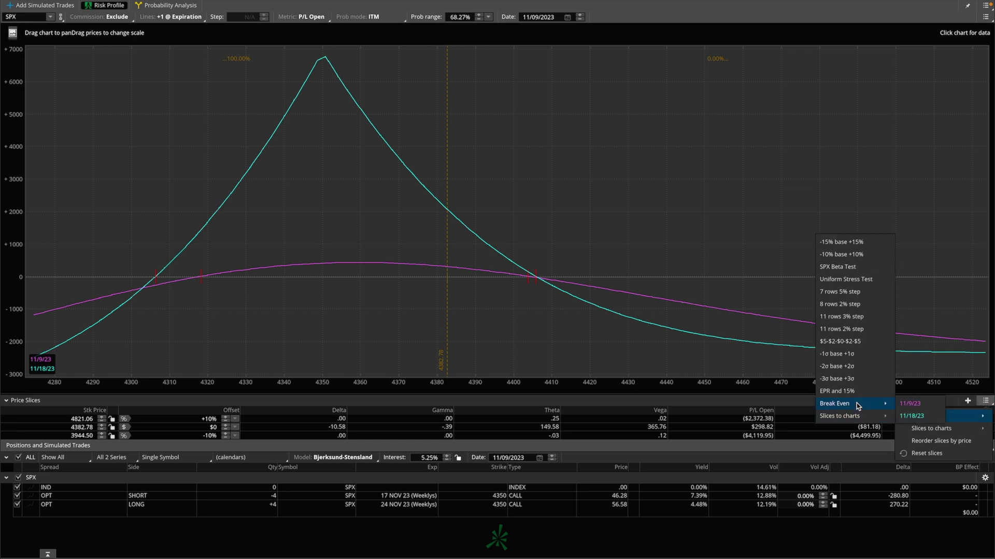
click(909, 405)
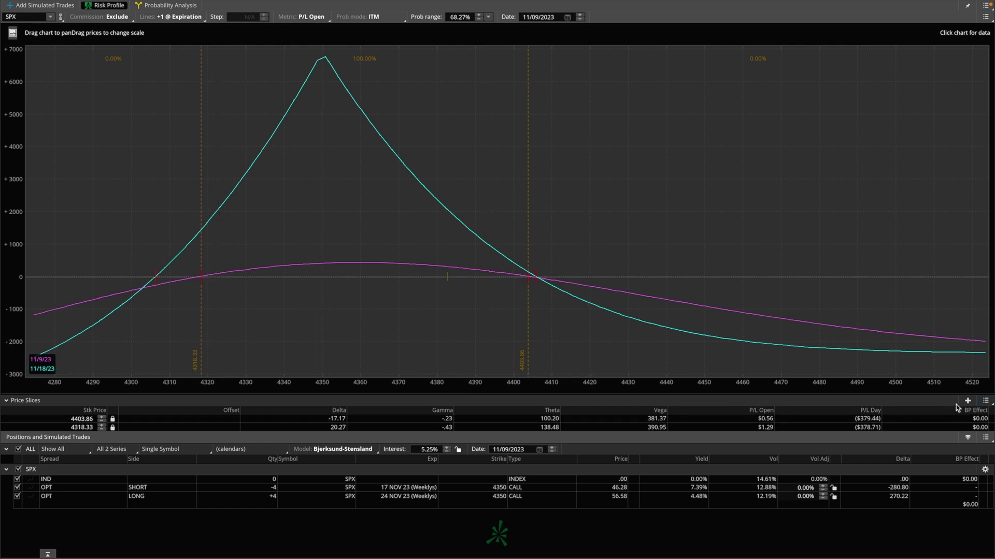
Set the price slices to the calendar's break-even points for 11/18/23
click(984, 402)
mouse_move(943, 416)
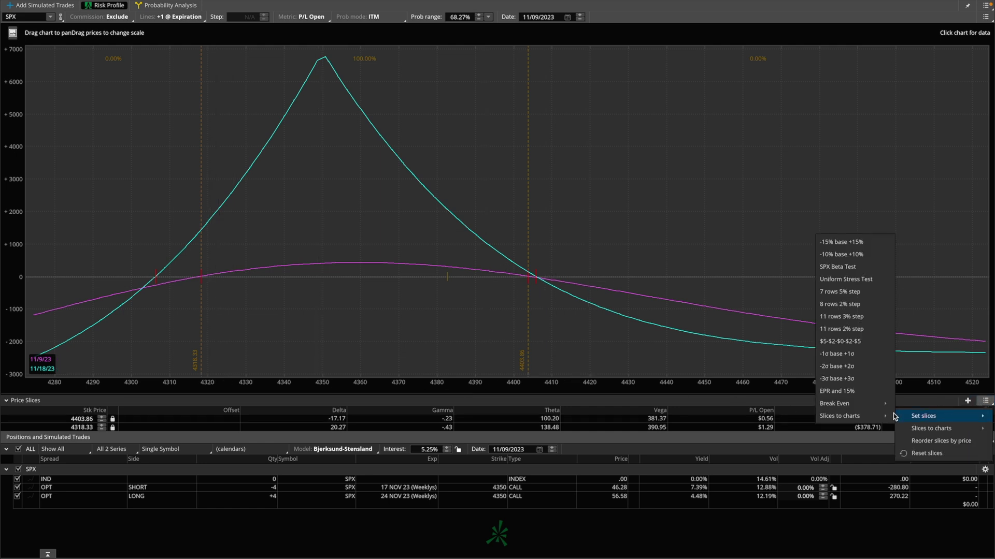
mouse_move(845, 405)
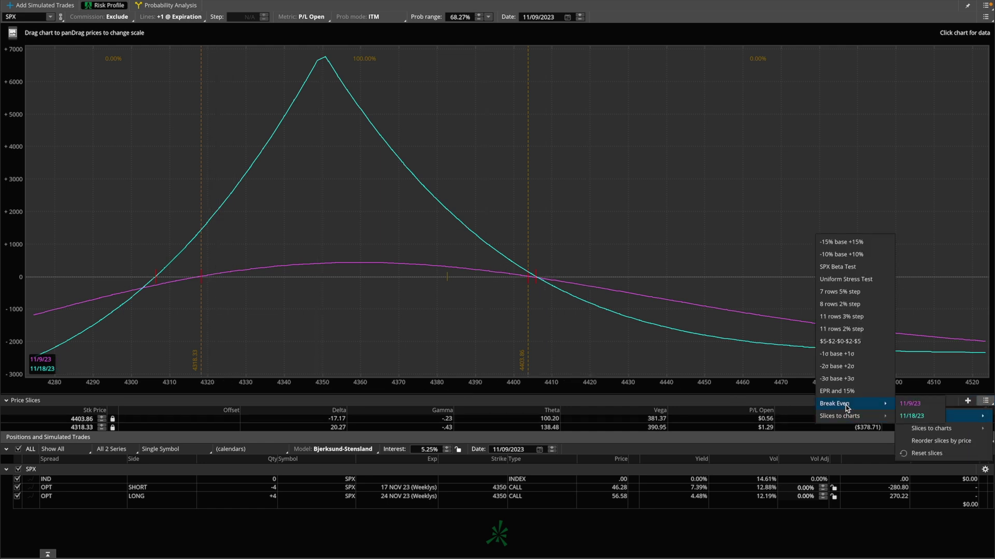
click(911, 417)
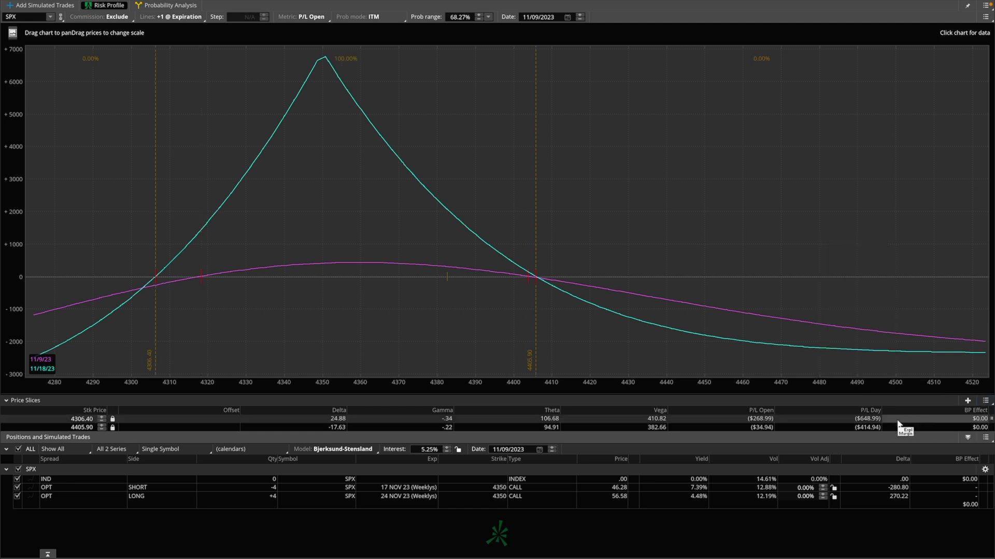
Send the 11/18/23 break-even slices to the first chart grid cell and point out the upper line on the SPX chart
click(984, 402)
mouse_move(943, 421)
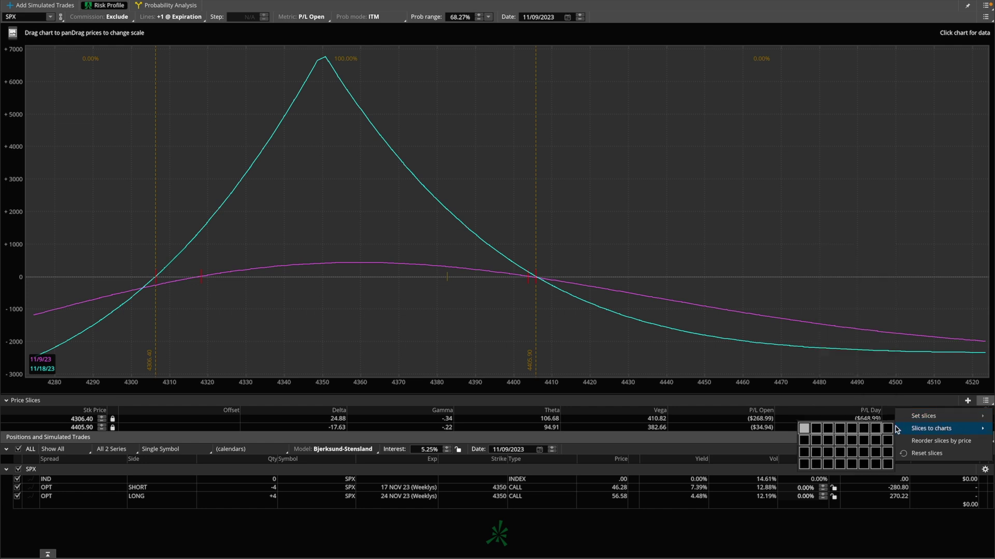
click(805, 427)
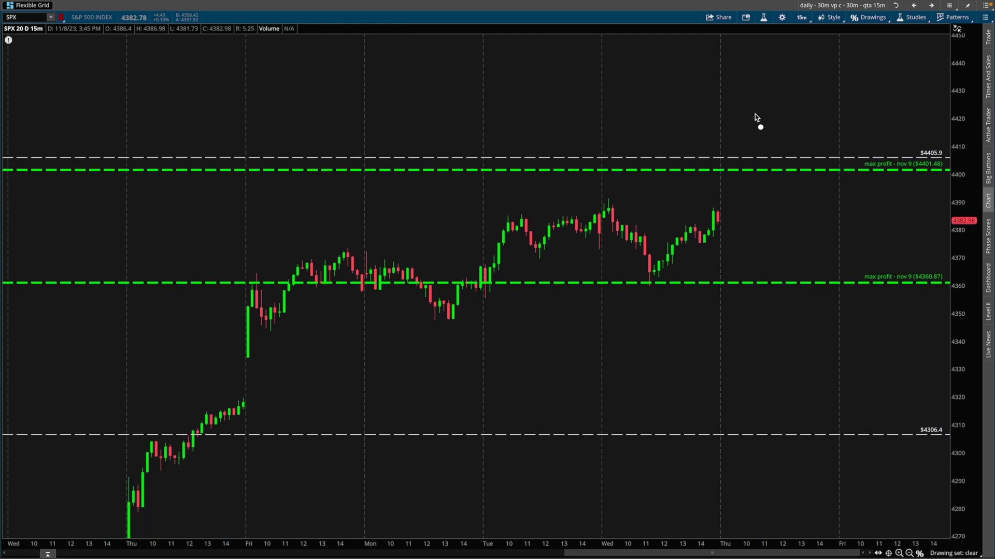
drag(754, 116, 784, 159)
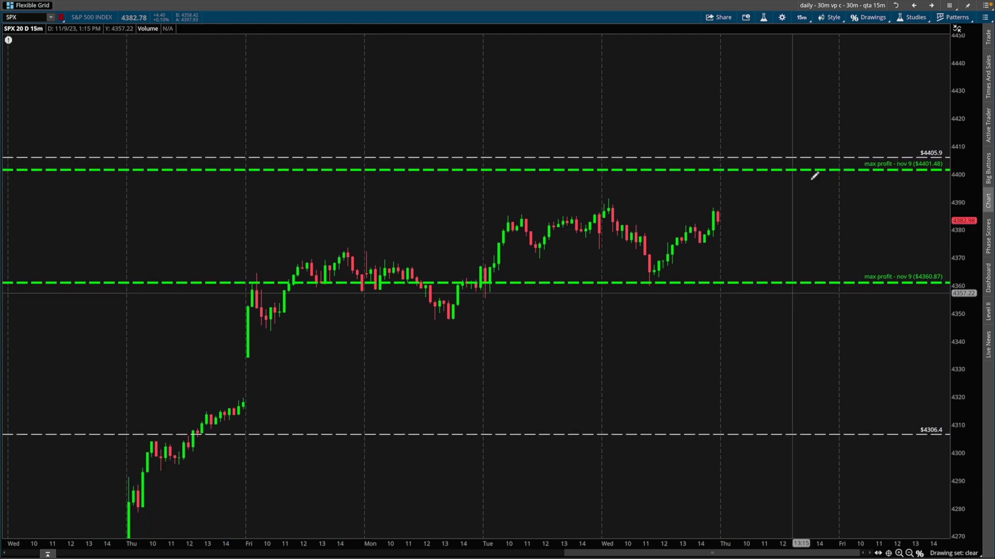
Color the $4405.9 line pale yellow and set its width to 2
right_click(792, 156)
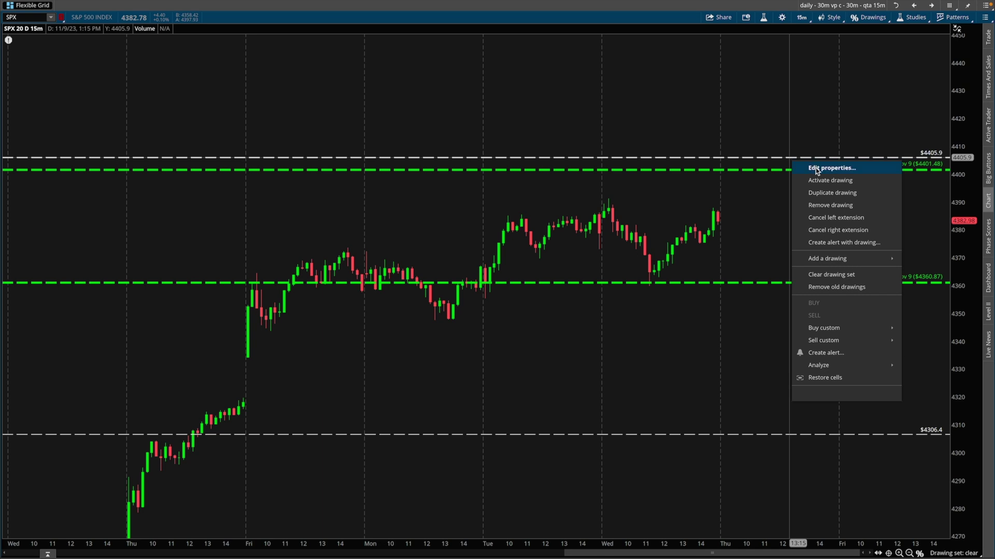
click(832, 168)
click(395, 362)
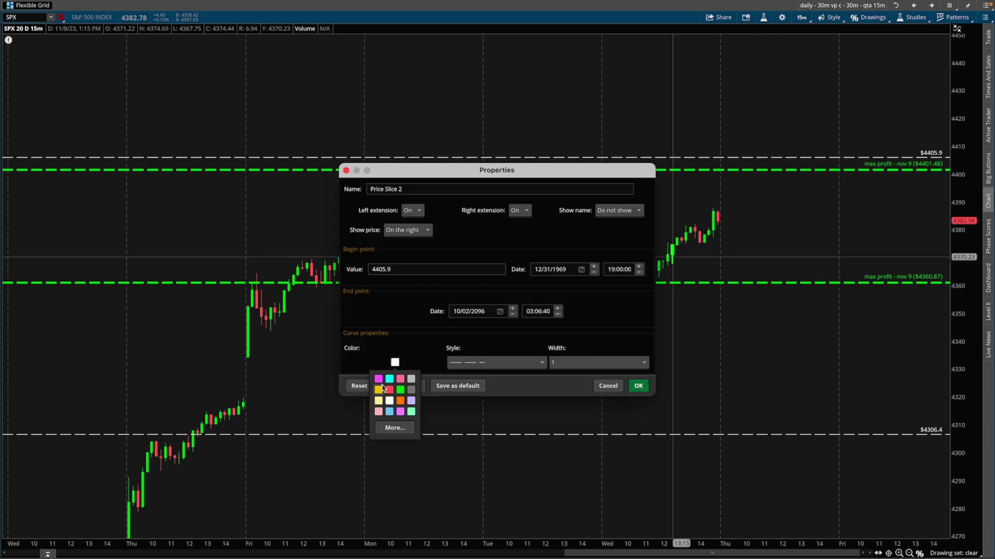
click(378, 400)
click(559, 364)
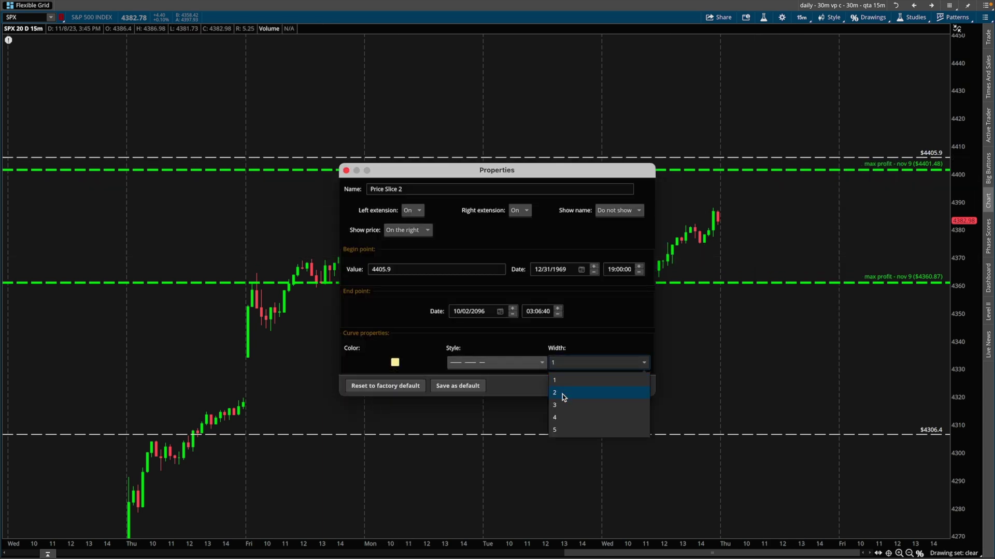
click(561, 394)
click(582, 365)
click(570, 392)
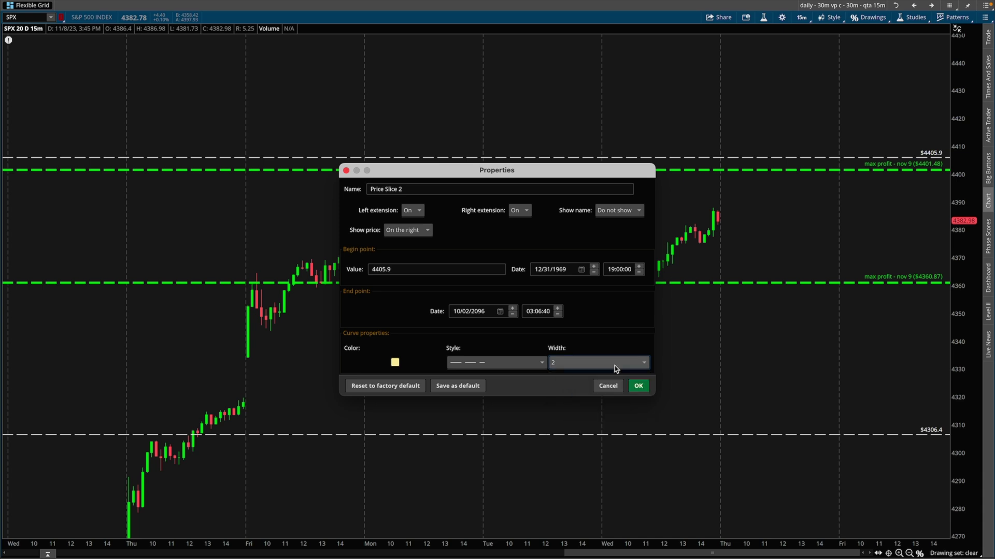
Name the $4405.9 line "cal b/e - nov 17", show its name on the right and apply the properties
drag(416, 189, 333, 193)
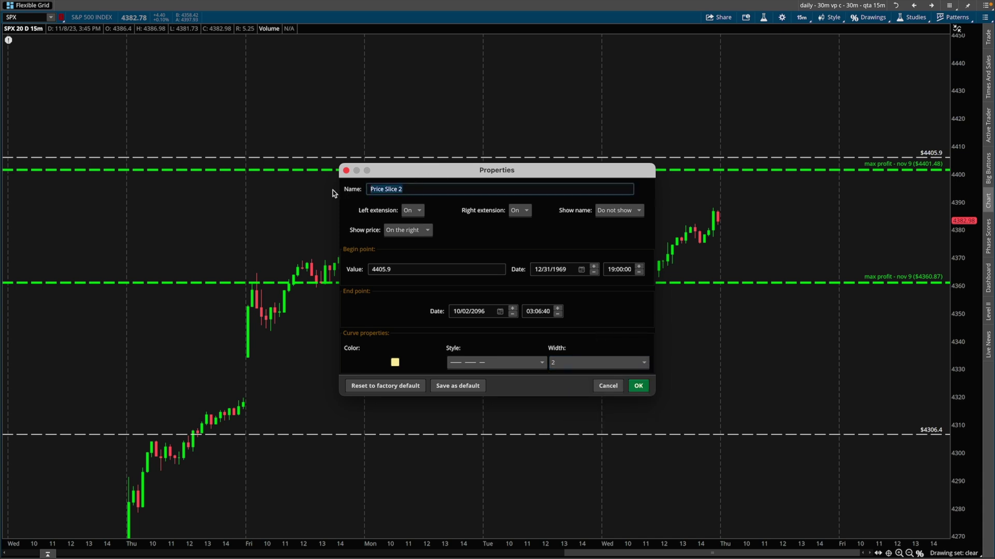
text(cal b/e - nov 17)
click(603, 211)
click(609, 251)
click(638, 384)
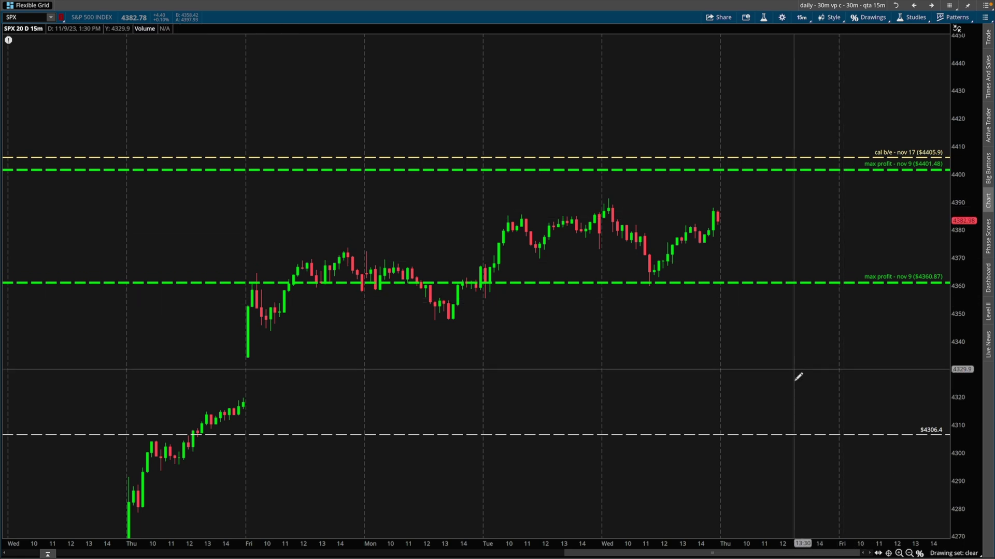
Check the name, color and width of the $4405.9 break-even line in its properties
right_click(780, 153)
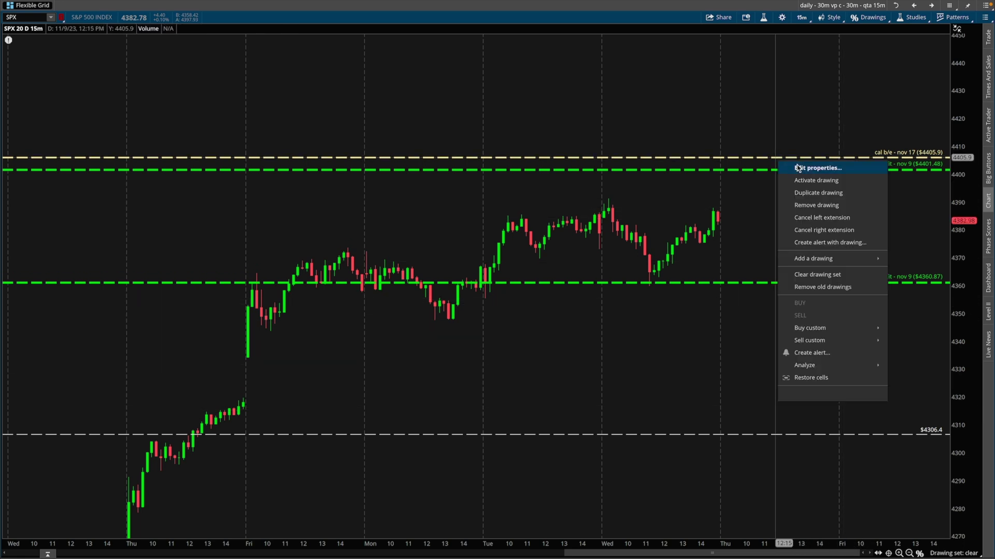
click(800, 167)
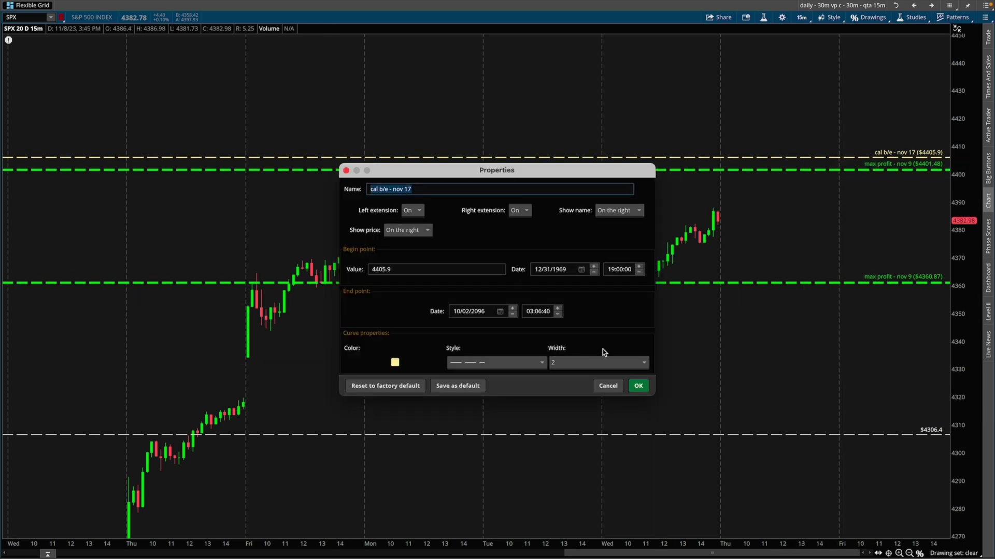
click(608, 386)
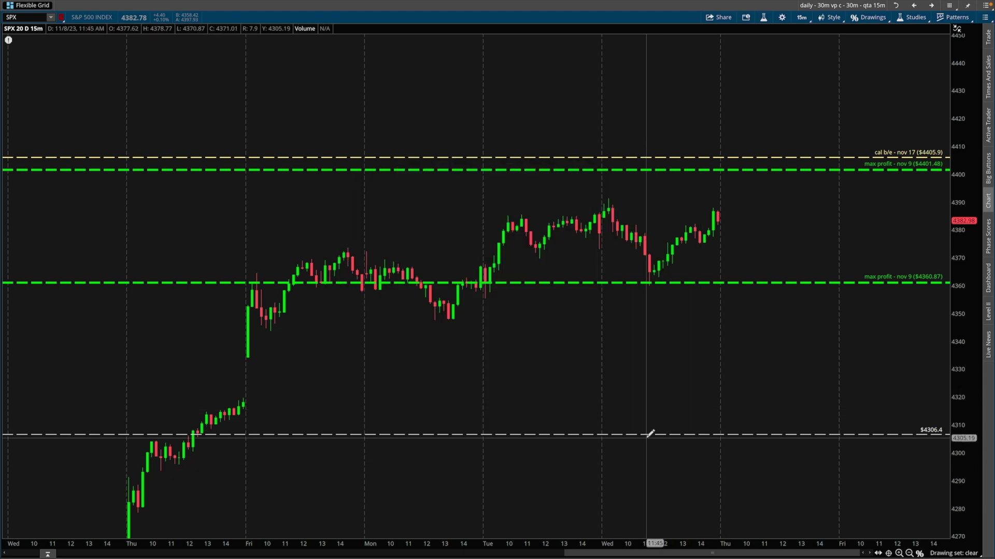
Set the $4306.4 line's width to 2 and color it pale yellow
right_click(649, 437)
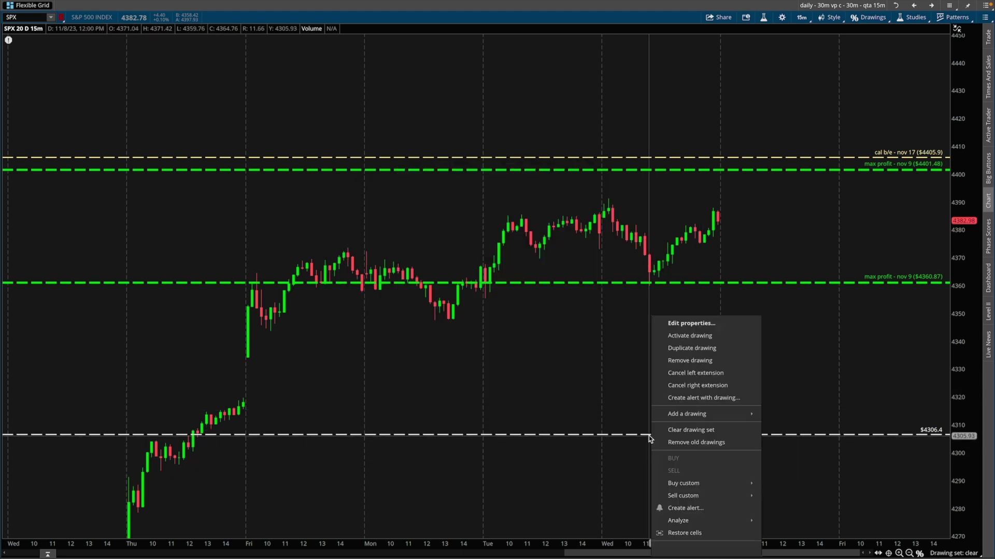
click(691, 323)
click(513, 364)
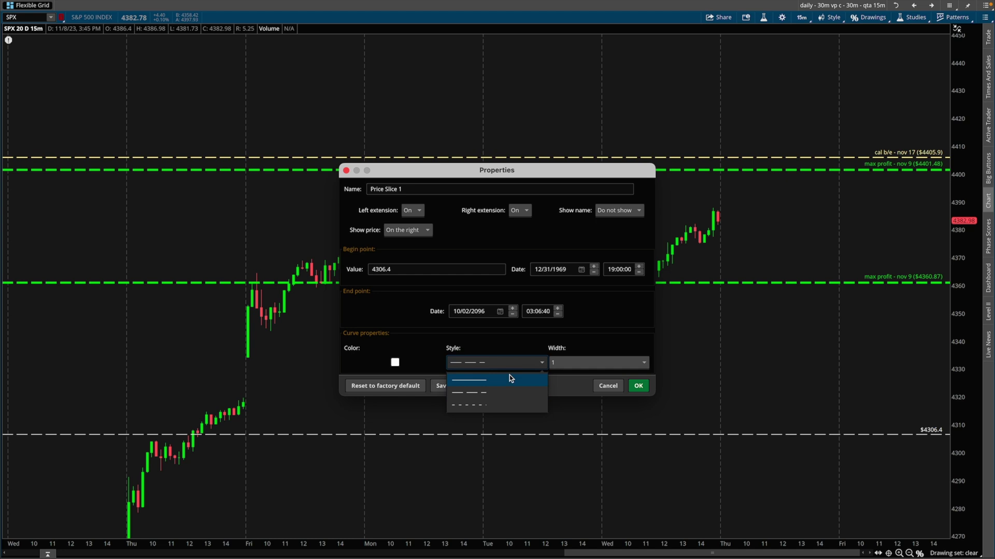
click(580, 366)
click(564, 391)
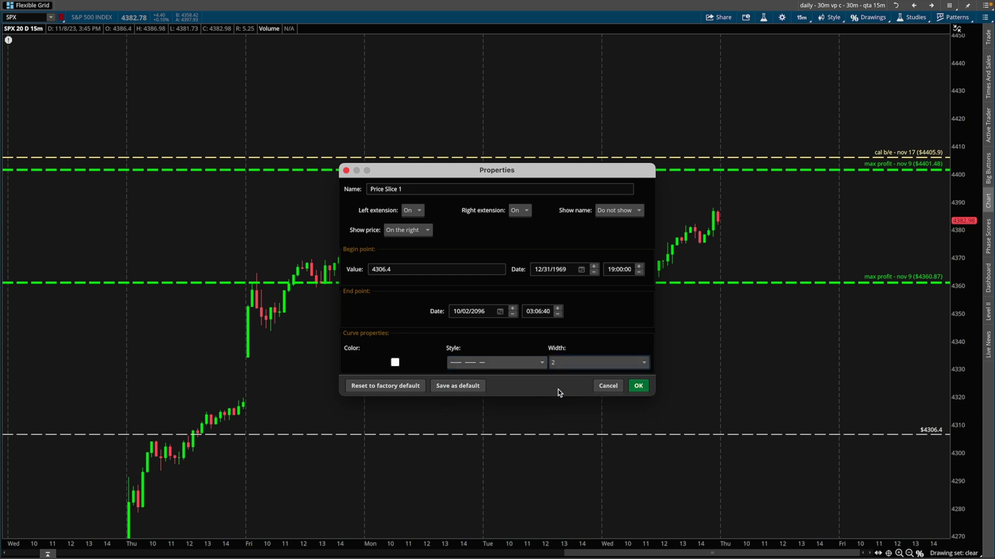
click(394, 362)
click(384, 404)
Name the $4306.4 line "cal b/e - nov 17", show its name on the right and apply the properties
triple_click(402, 188)
text(cal b/e - nov 17)
click(620, 210)
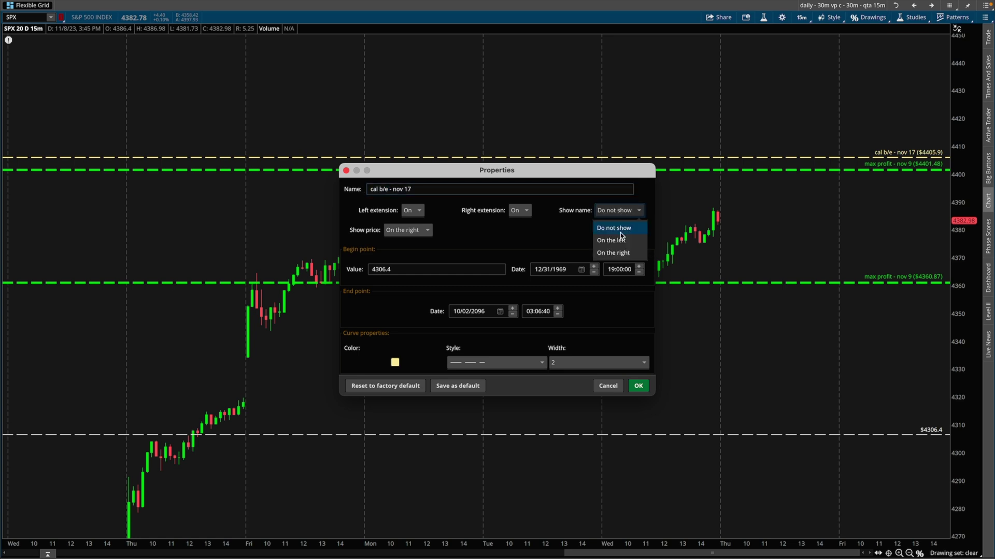
click(621, 254)
click(638, 385)
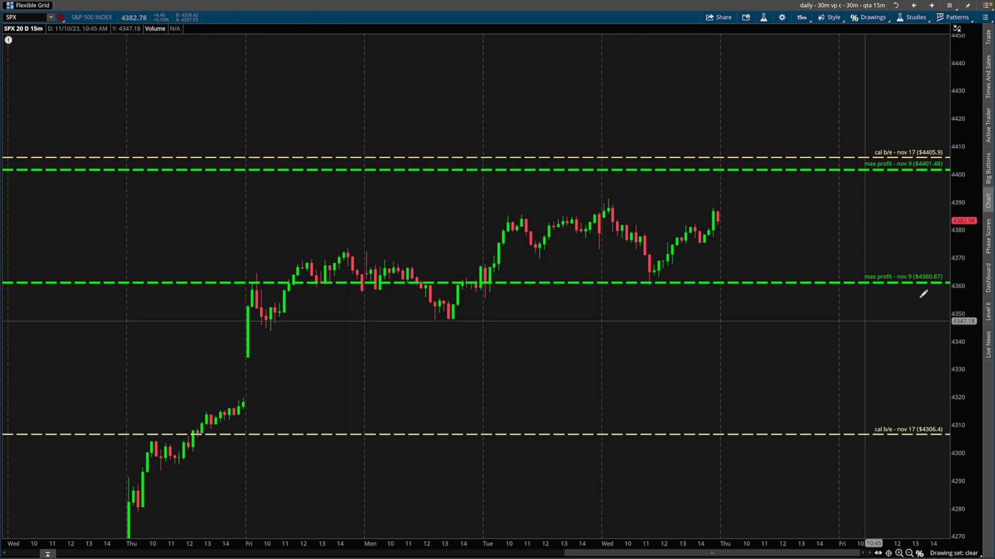
Box the price zone between the two green max-profit lines beside the latest candles and clear the markup
drag(960, 290, 961, 240)
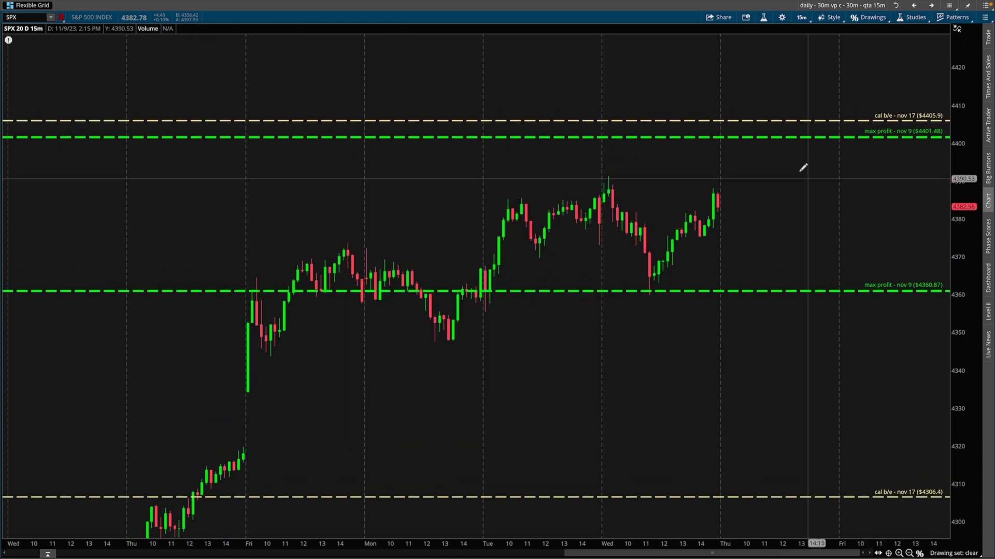
mouse_move(789, 117)
mouse_down()
mouse_move(713, 118)
mouse_move(718, 498)
mouse_move(843, 491)
mouse_move(818, 121)
mouse_move(781, 119)
mouse_move(722, 225)
mouse_move(723, 288)
mouse_move(793, 169)
mouse_move(768, 141)
mouse_up()
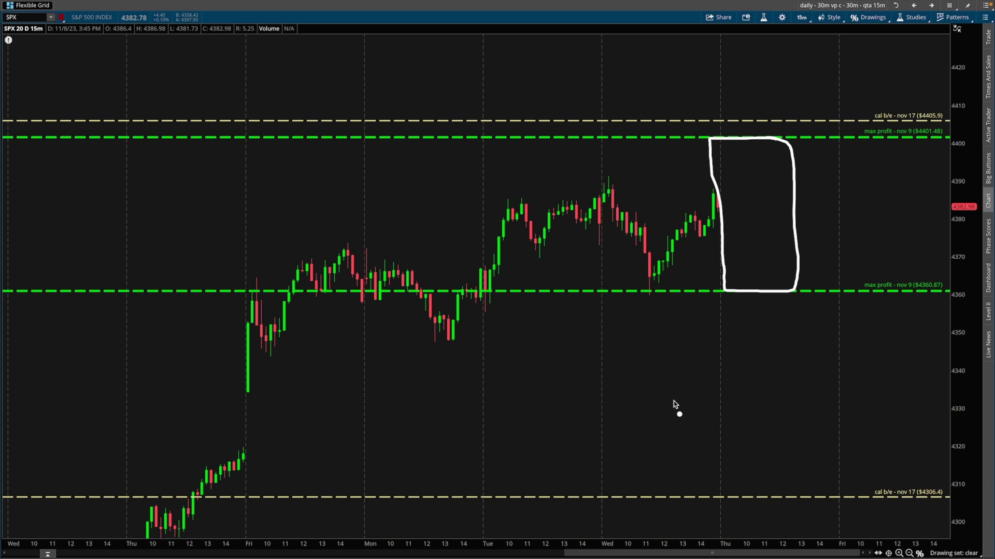
key(Escape)
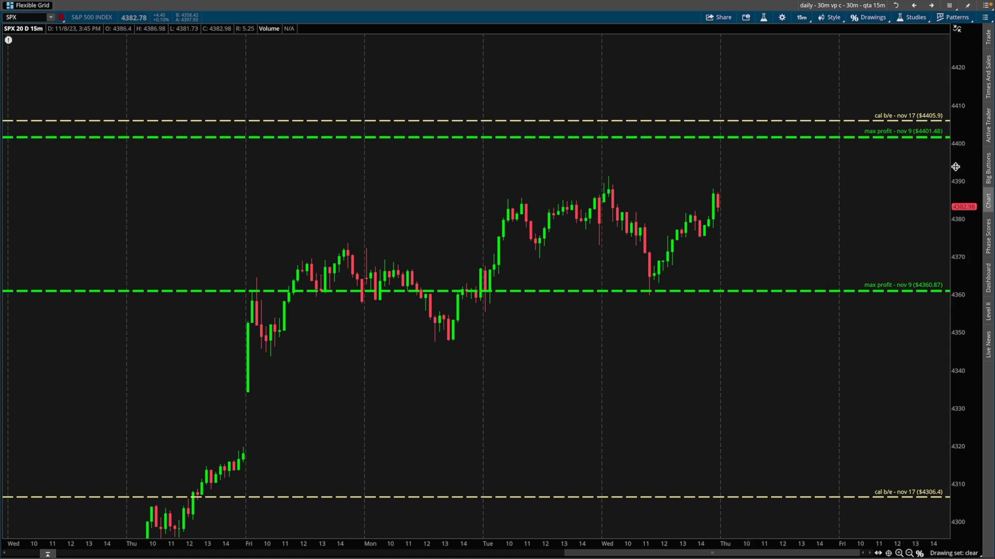
Point out the upper max-profit line and both yellow calendar break-even lines on the SPX chart with freehand marks
drag(955, 168, 959, 268)
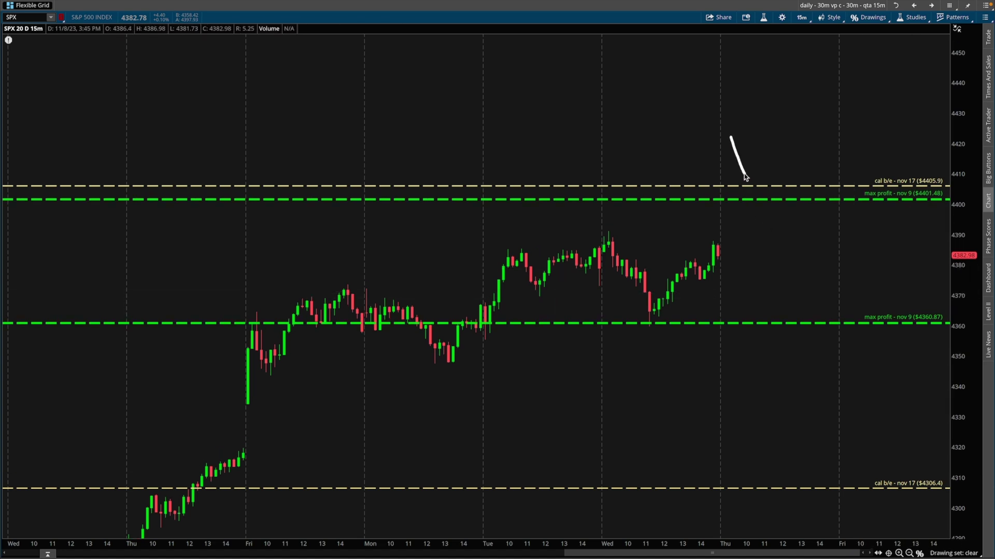
drag(744, 176, 727, 182)
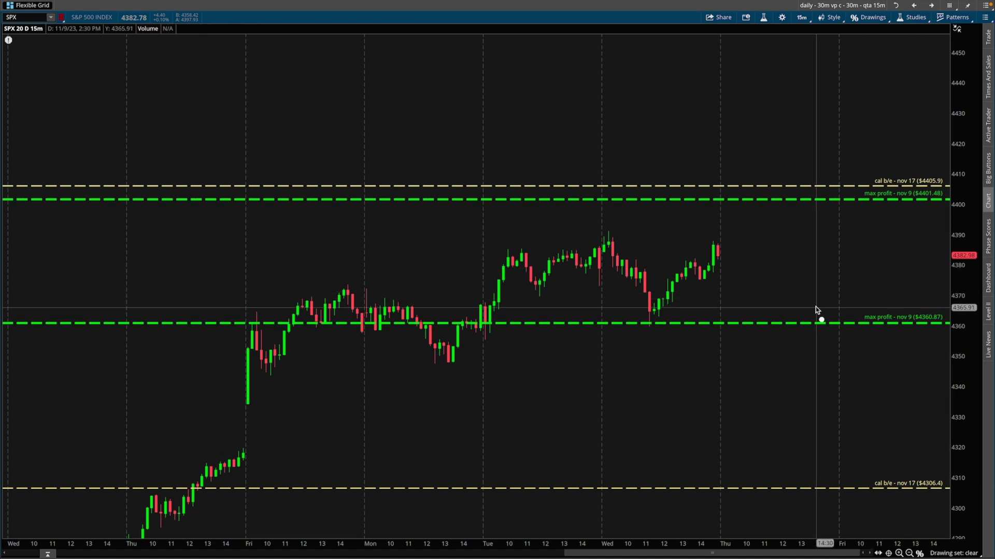
mouse_move(779, 202)
mouse_down()
mouse_move(723, 204)
mouse_move(724, 321)
mouse_move(795, 206)
mouse_move(755, 203)
mouse_up()
drag(794, 116, 814, 183)
mouse_move(803, 517)
mouse_down()
mouse_move(817, 480)
mouse_move(843, 523)
mouse_up()
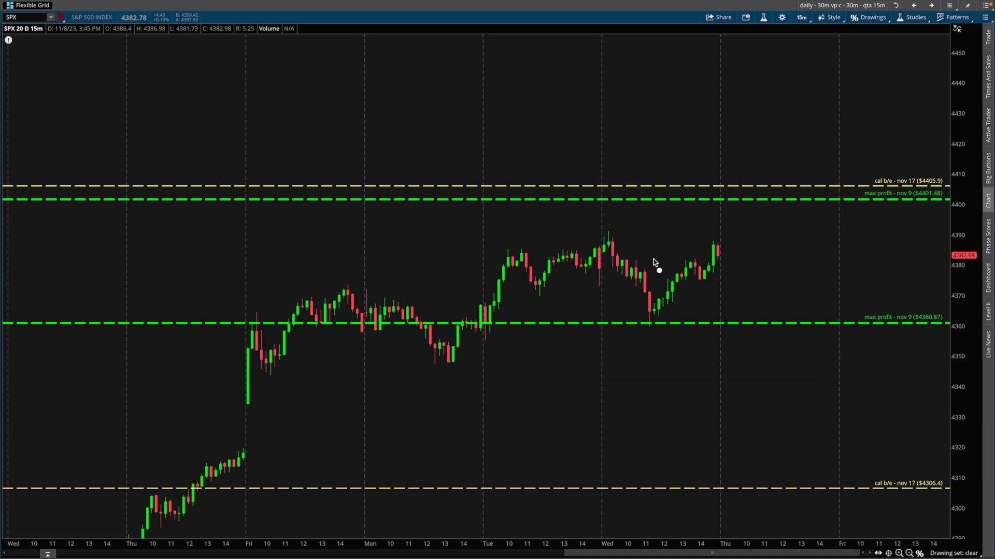
Sketch arrows inward from both calendar break-even lines to narrower levels near 4385 and 4330, and clear the markup
mouse_move(754, 153)
mouse_down()
mouse_move(782, 187)
mouse_move(767, 185)
mouse_up()
mouse_move(764, 515)
mouse_down()
mouse_move(780, 489)
mouse_move(783, 504)
mouse_up()
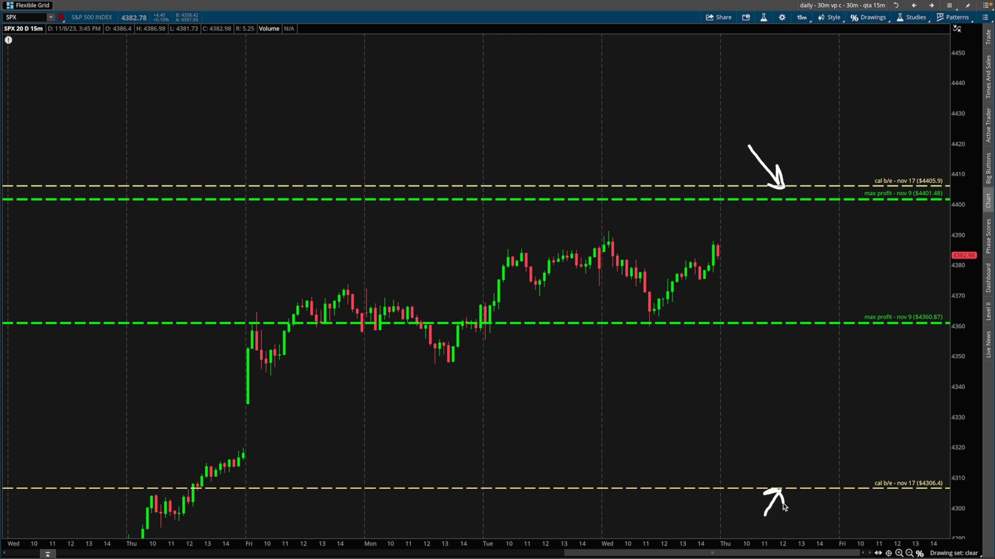
click(785, 197)
mouse_move(789, 225)
mouse_down()
mouse_move(791, 236)
mouse_move(801, 212)
mouse_up()
mouse_move(781, 492)
mouse_down()
mouse_move(801, 433)
mouse_move(822, 473)
mouse_up()
drag(735, 237, 850, 251)
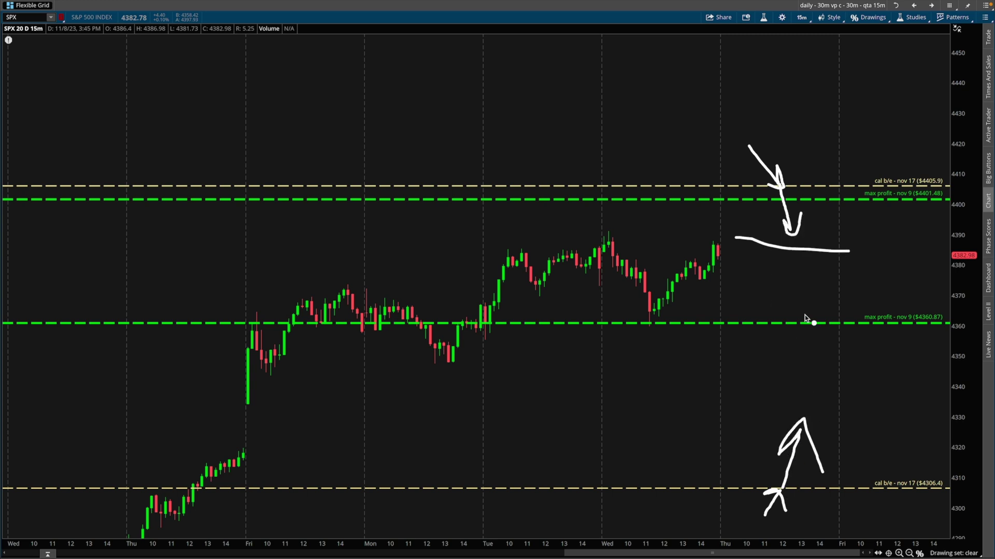
drag(718, 422, 904, 420)
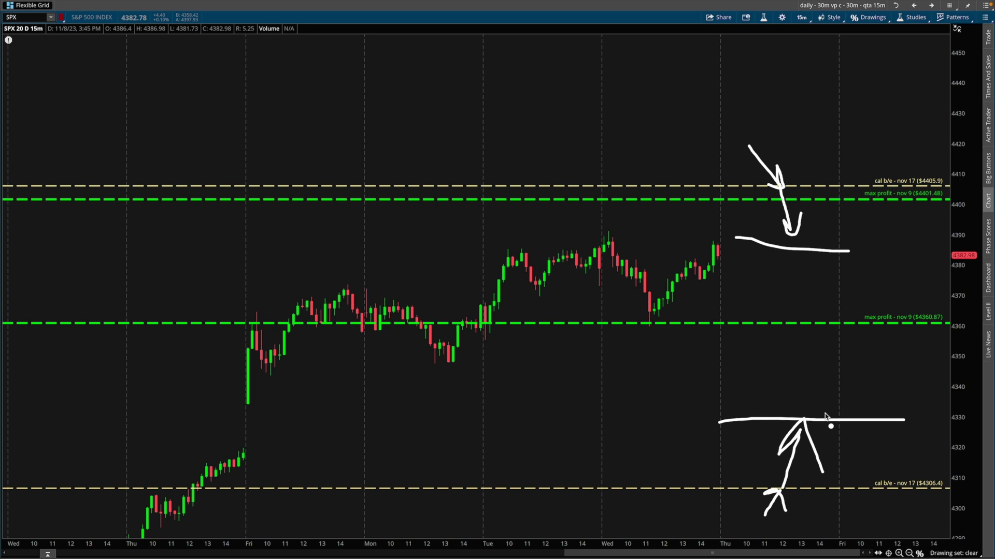
key(Escape)
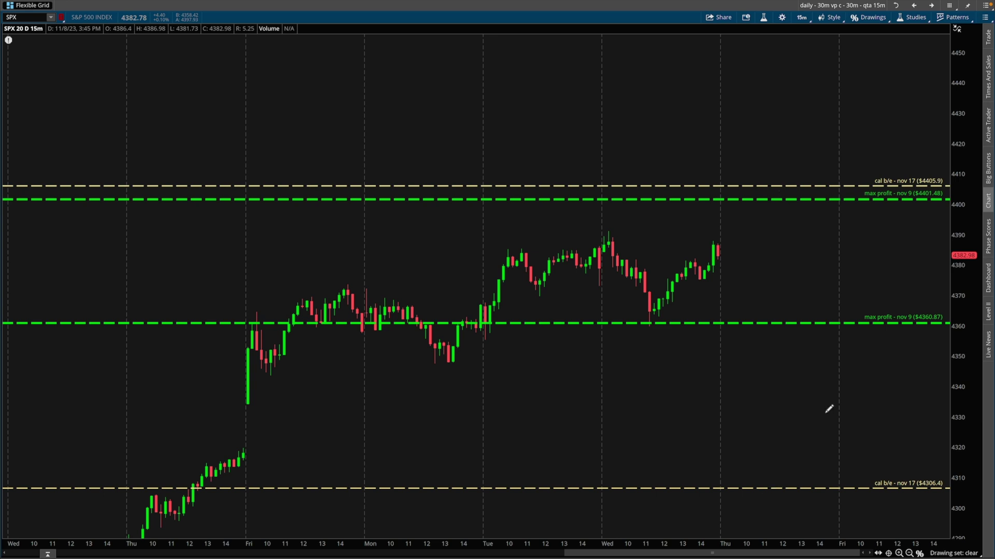